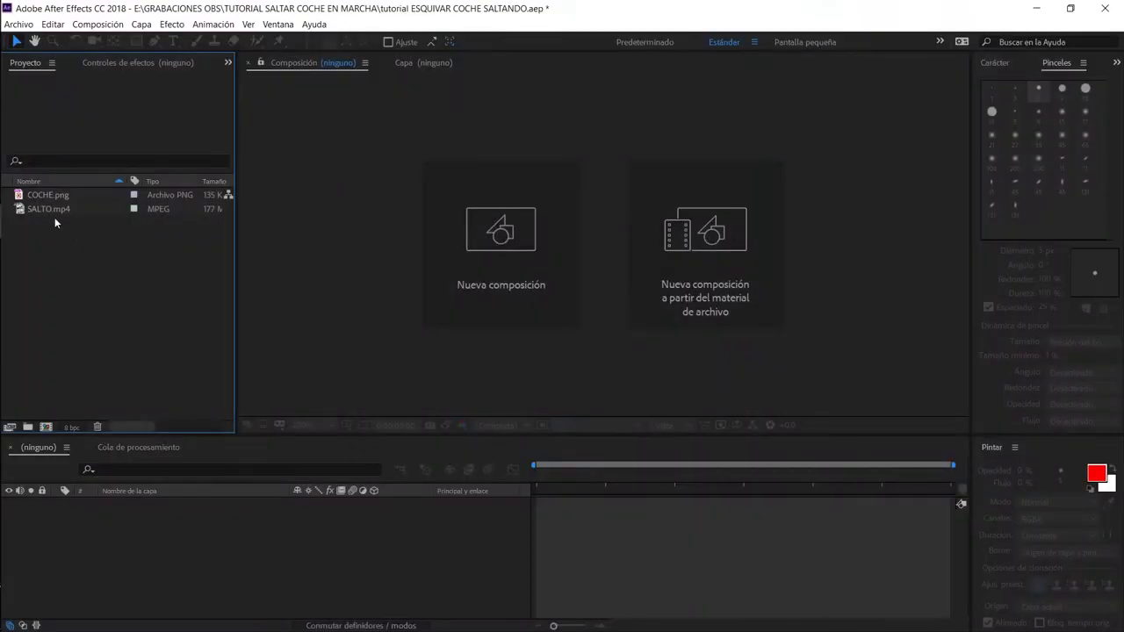
# Create a new composition from SALTO.mp4
pyautogui.click(38, 198)
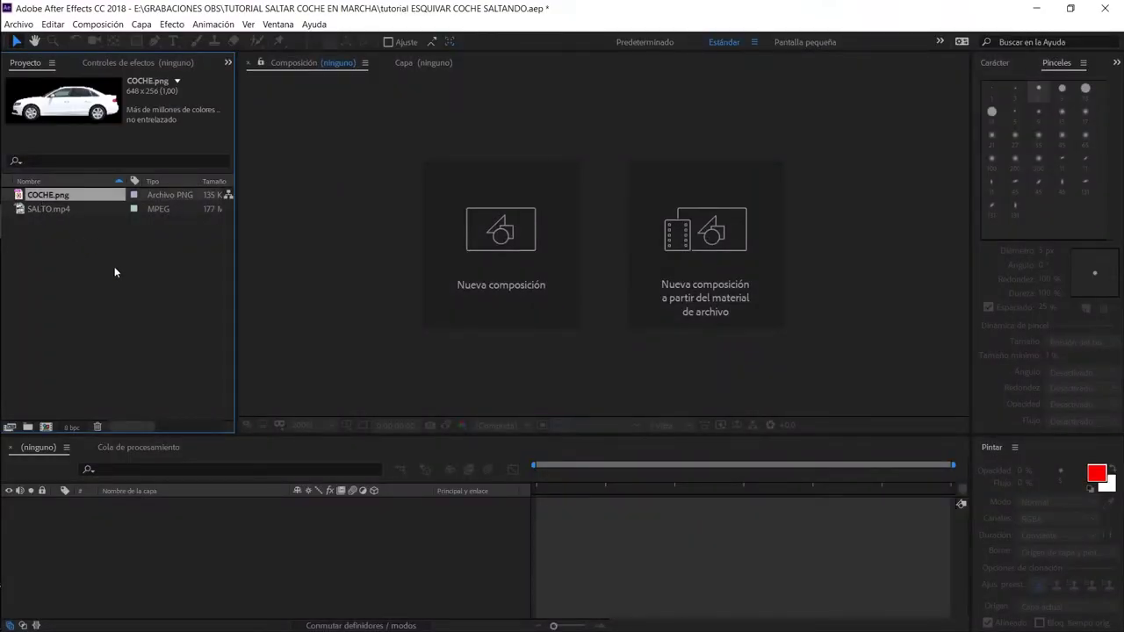
pyautogui.click(62, 214)
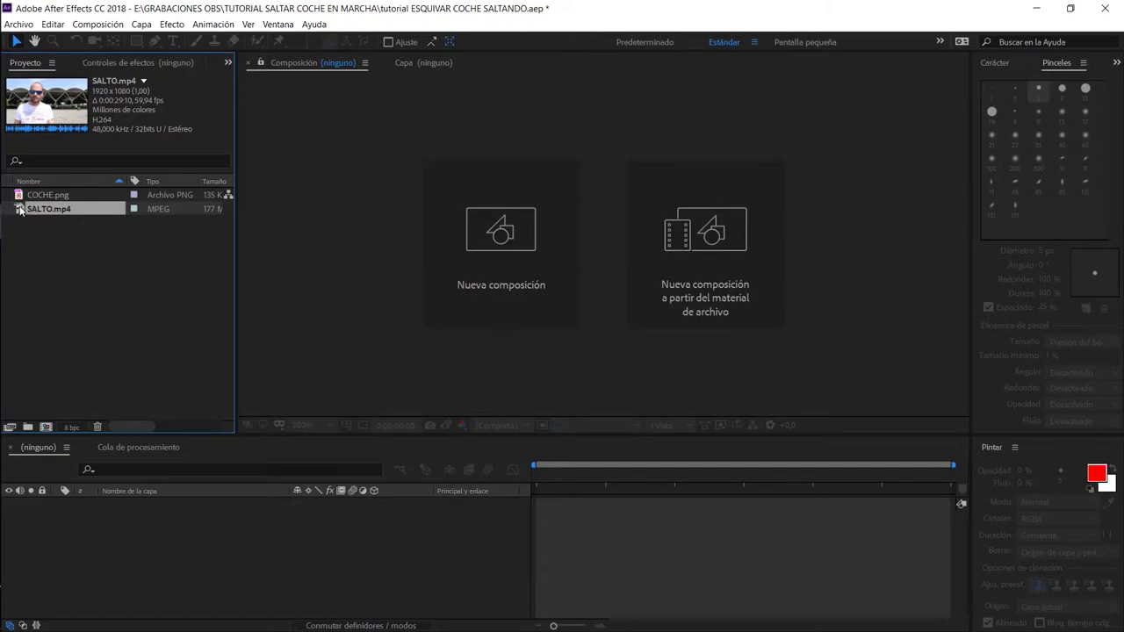
pyautogui.moveTo(20, 211); pyautogui.dragTo(44, 427)
# At about 20 seconds, place COCHE.png as a layer above the jump video
pyautogui.moveTo(634, 475); pyautogui.dragTo(820, 478)
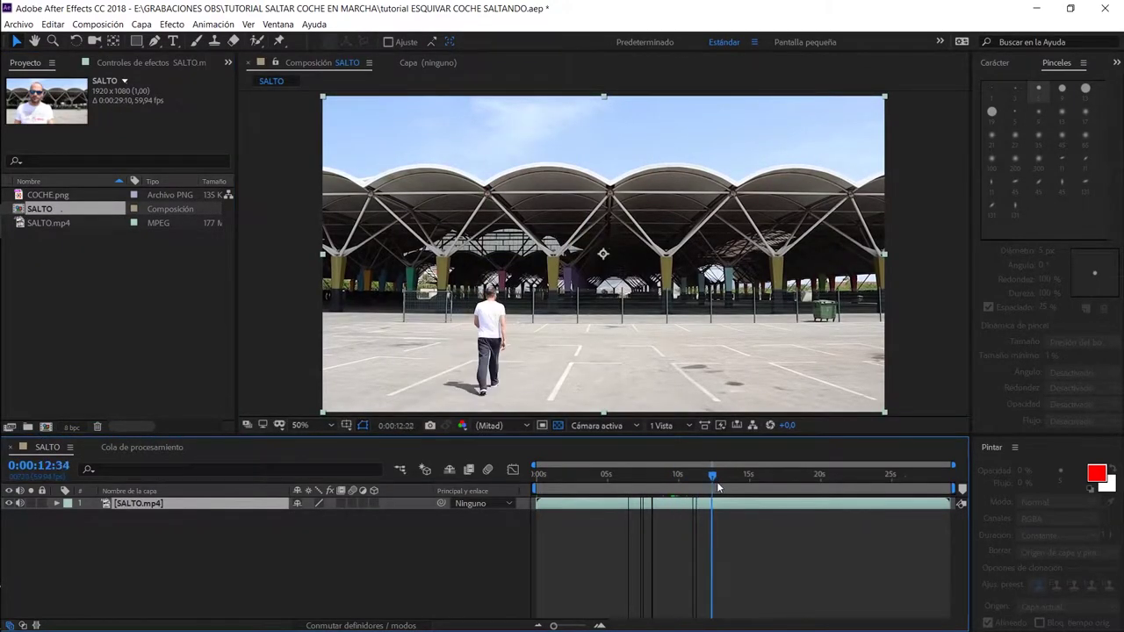
pyautogui.click(51, 197)
pyautogui.moveTo(51, 201); pyautogui.dragTo(133, 509)
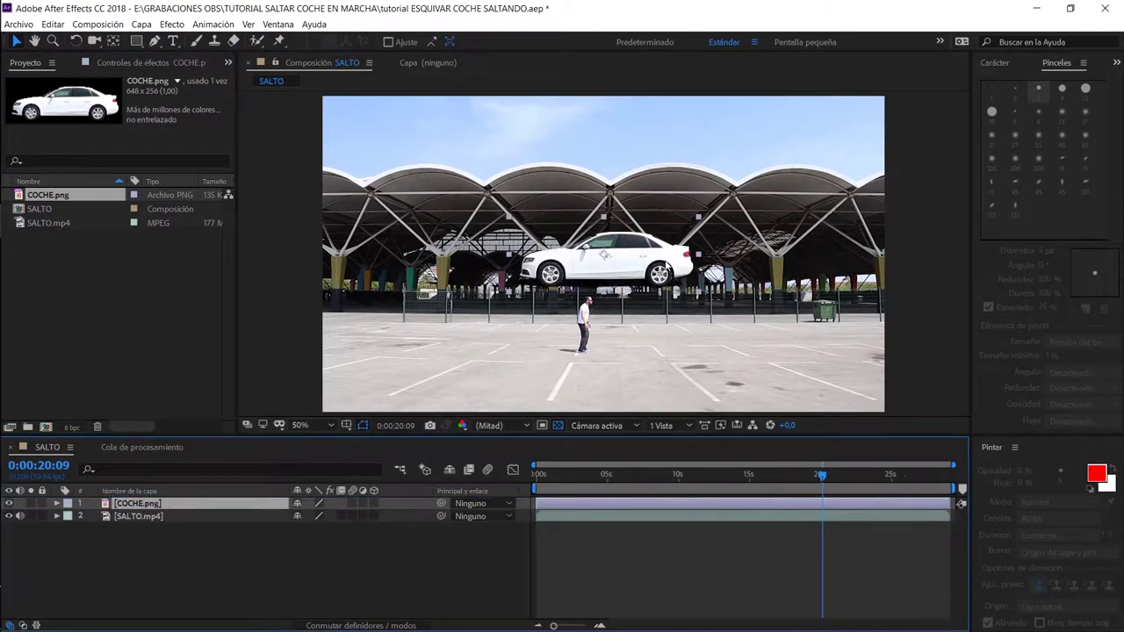
# Move the car's Position to about 1181,781, on the ground beside the man
pyautogui.press('p')
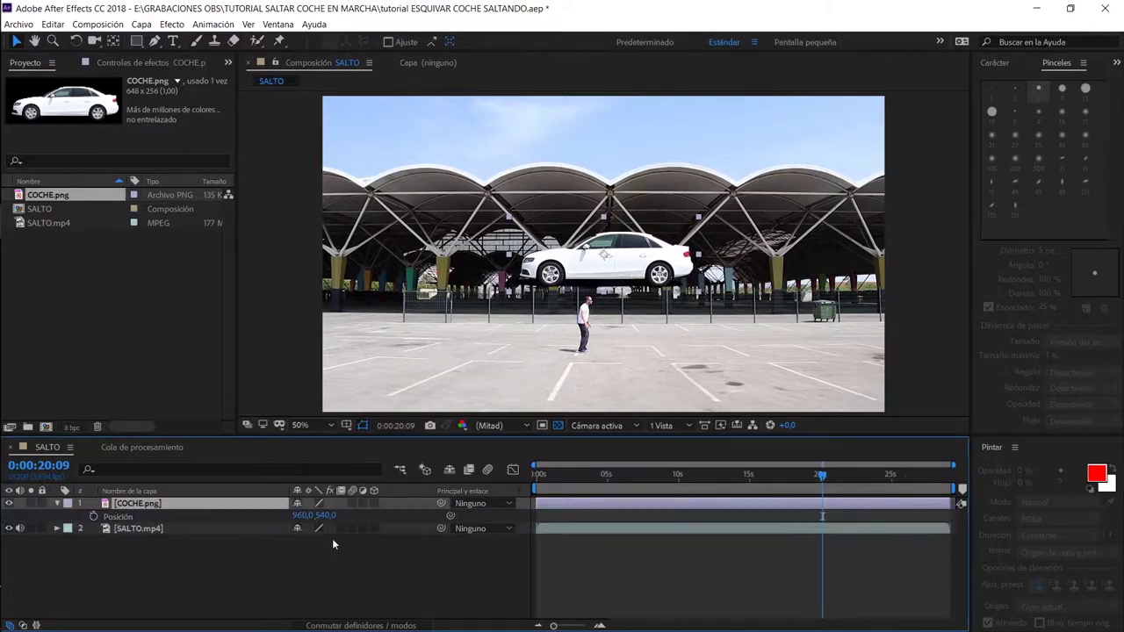
pyautogui.moveTo(327, 515); pyautogui.dragTo(466, 537)
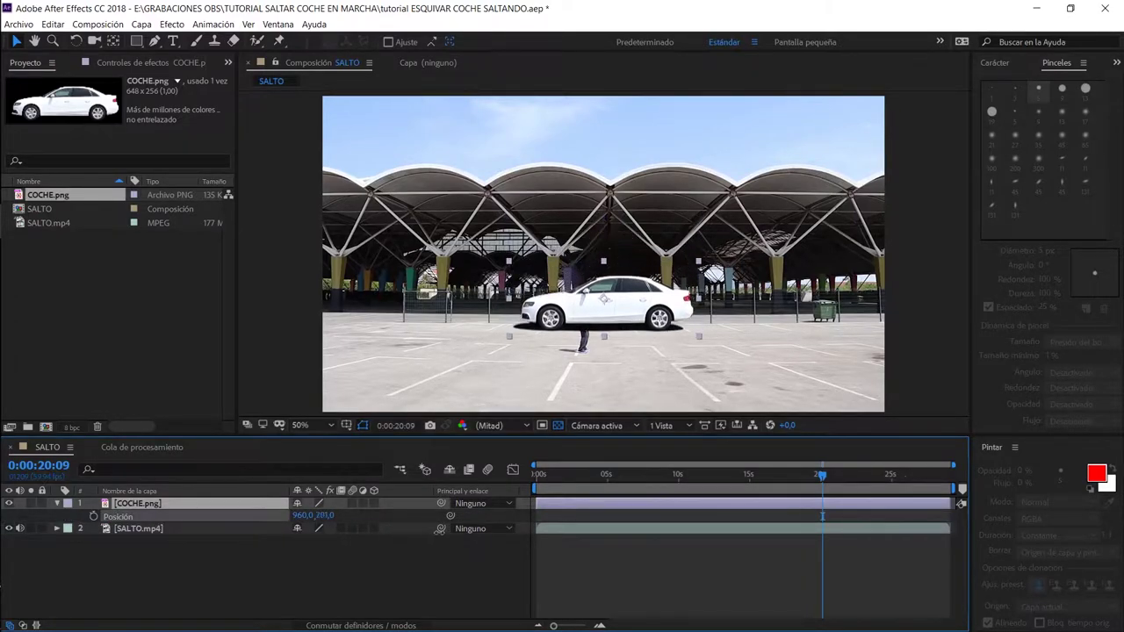
pyautogui.moveTo(301, 515)
pyautogui.mouseDown()
pyautogui.moveTo(554, 538)
pyautogui.moveTo(479, 539)
pyautogui.mouseUp()
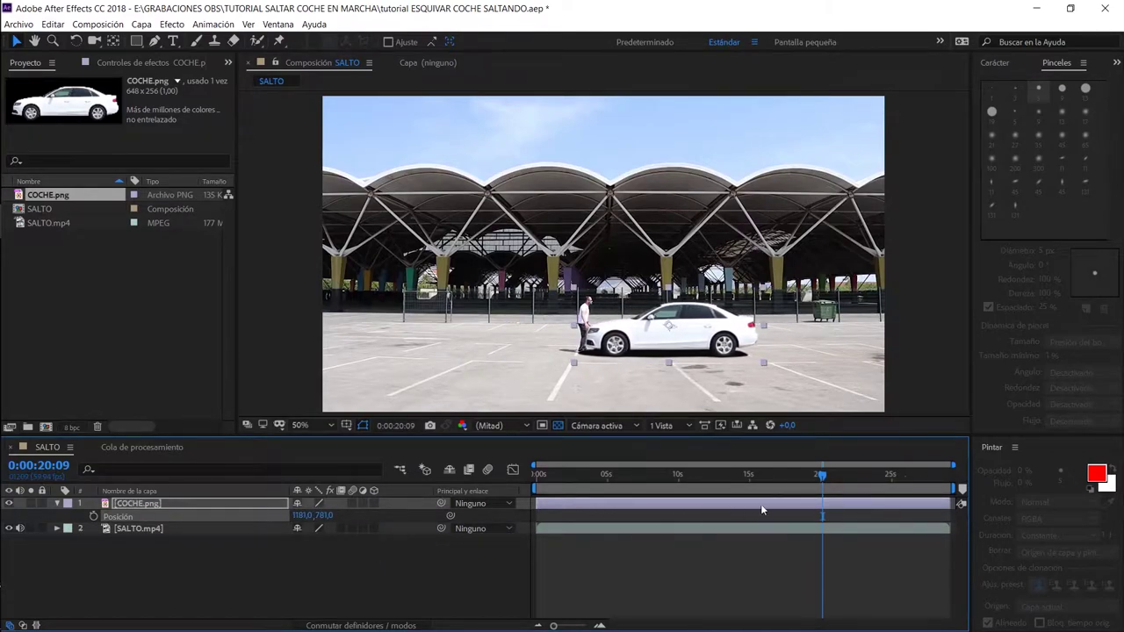
# Trim the COCHE.png layer to roughly 0:00:20:09 through 0:00:21:09
pyautogui.moveTo(536, 504); pyautogui.dragTo(815, 507)
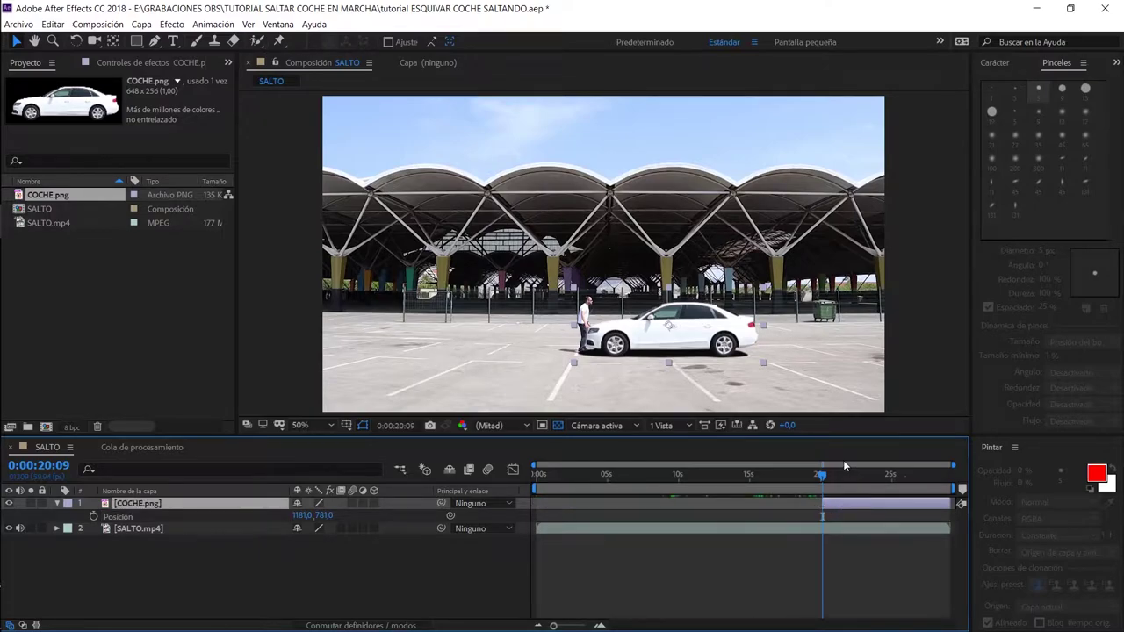
pyautogui.click(557, 425)
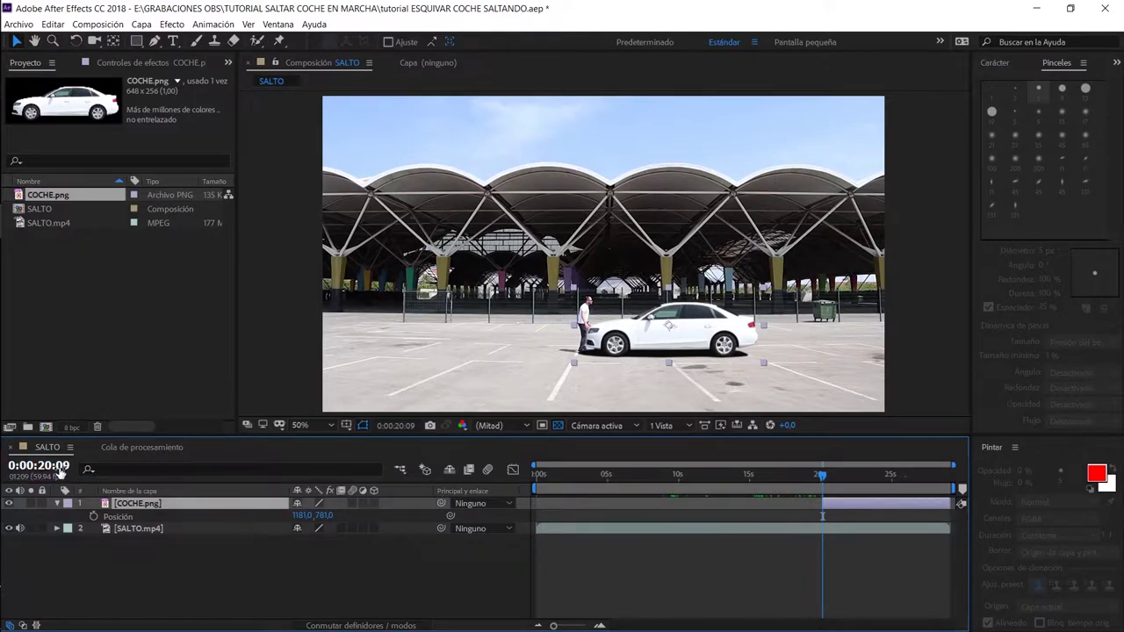
pyautogui.click(62, 474)
pyautogui.press('Escape')
pyautogui.click(50, 466)
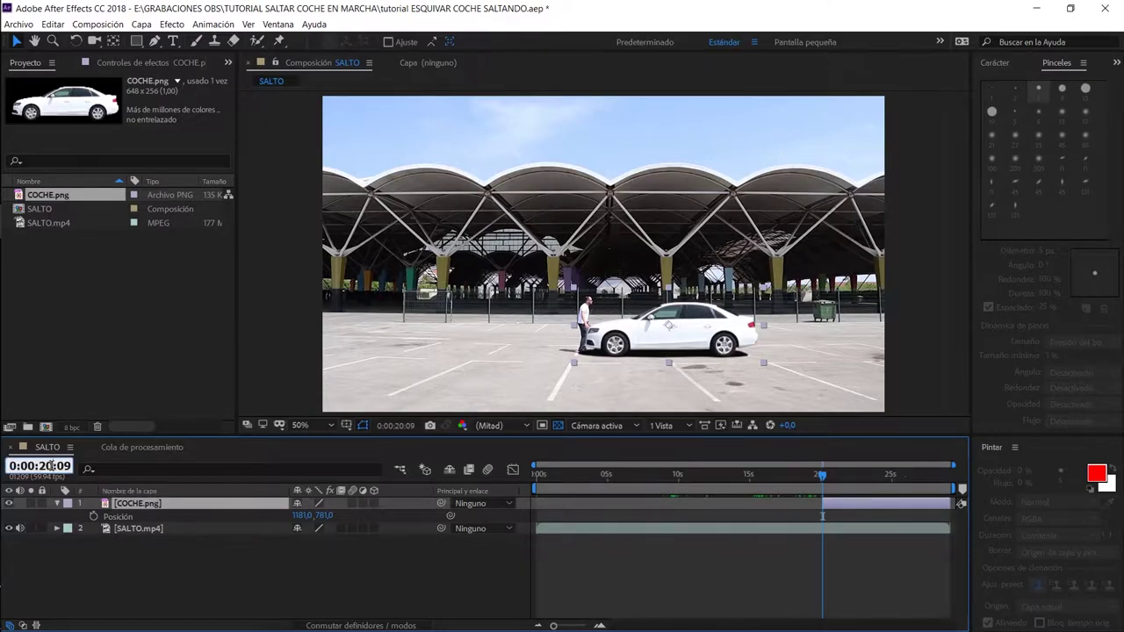
pyautogui.write('1')
pyautogui.press('Return')
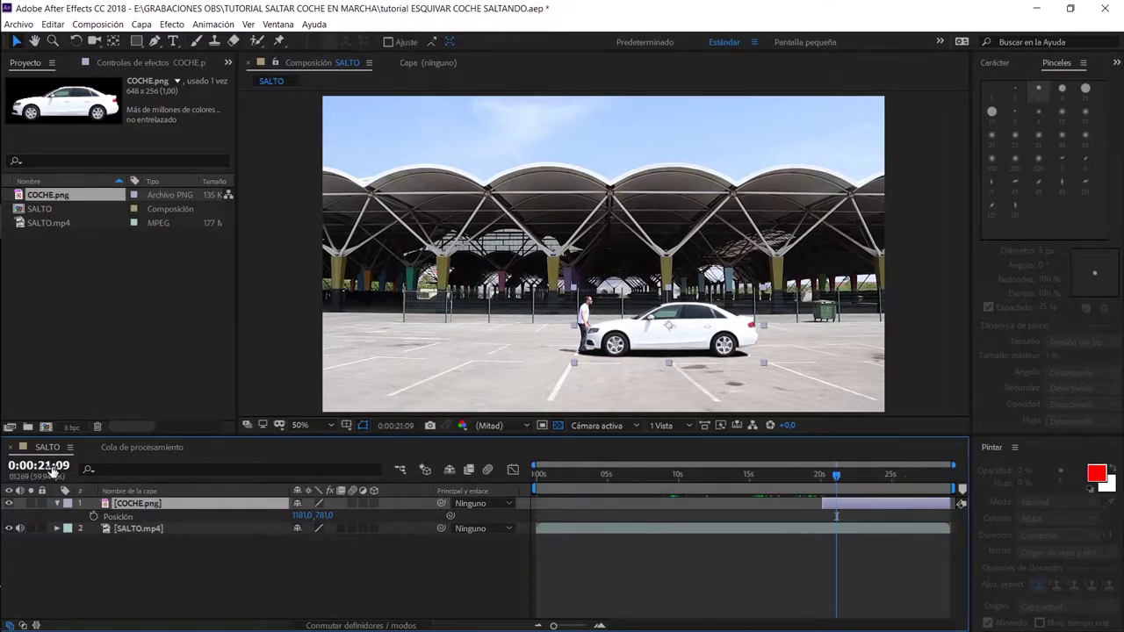
pyautogui.moveTo(946, 503)
pyautogui.mouseDown()
pyautogui.moveTo(837, 503)
pyautogui.moveTo(824, 475)
pyautogui.mouseUp()
pyautogui.click(833, 477)
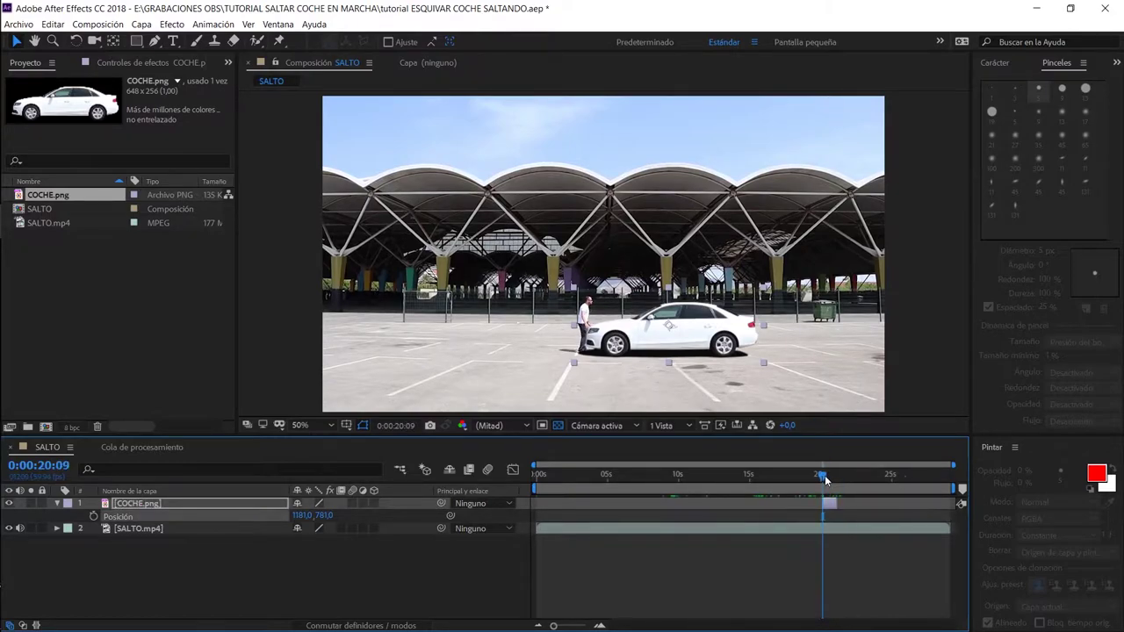
# Keyframe the car's Position from X 2250 at 20:09 to X -370 at 21:09
pyautogui.click(92, 517)
pyautogui.moveTo(304, 517); pyautogui.dragTo(531, 511)
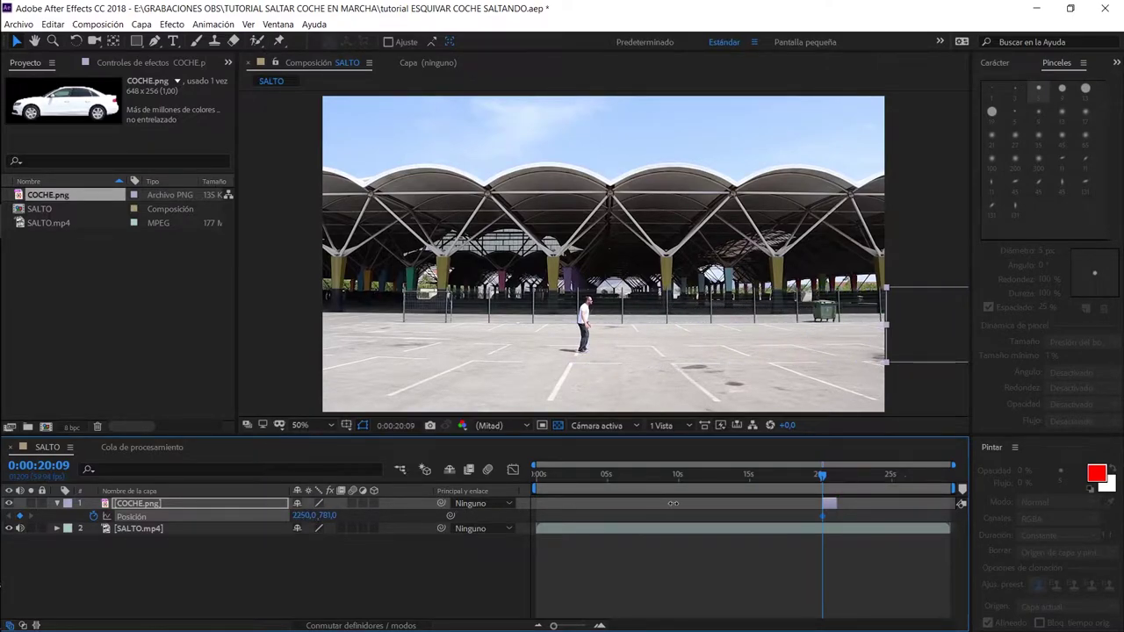
pyautogui.click(837, 475)
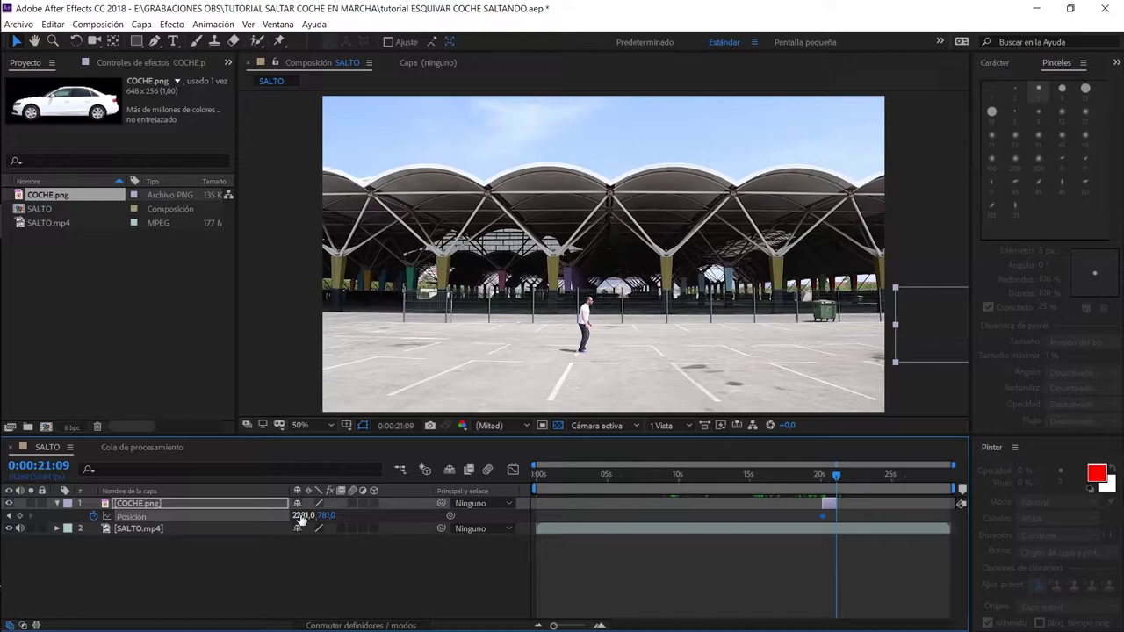
pyautogui.moveTo(308, 516); pyautogui.dragTo(79, 547)
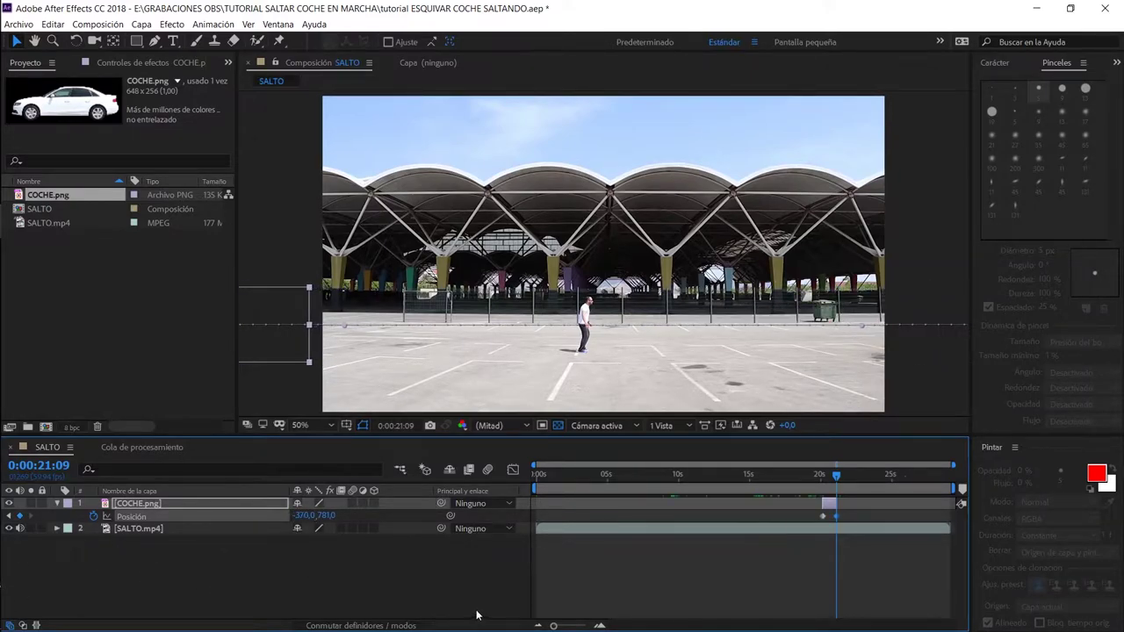
pyautogui.moveTo(836, 475); pyautogui.dragTo(826, 474)
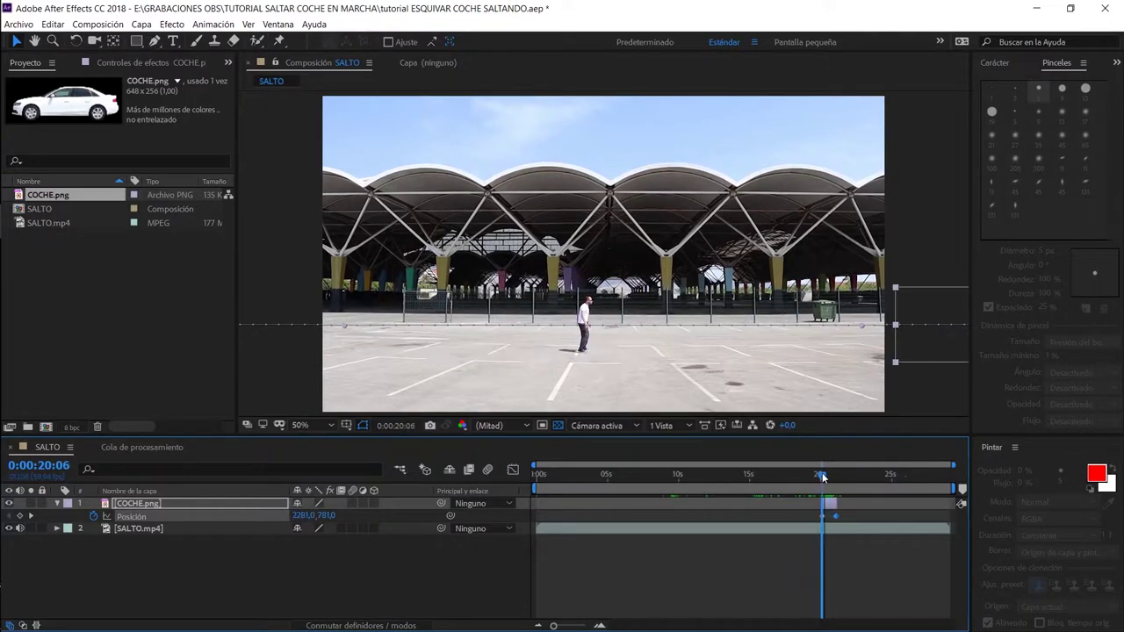
# Enable motion blur for the car layer and the composition, then hide COCHE.png
pyautogui.click(353, 503)
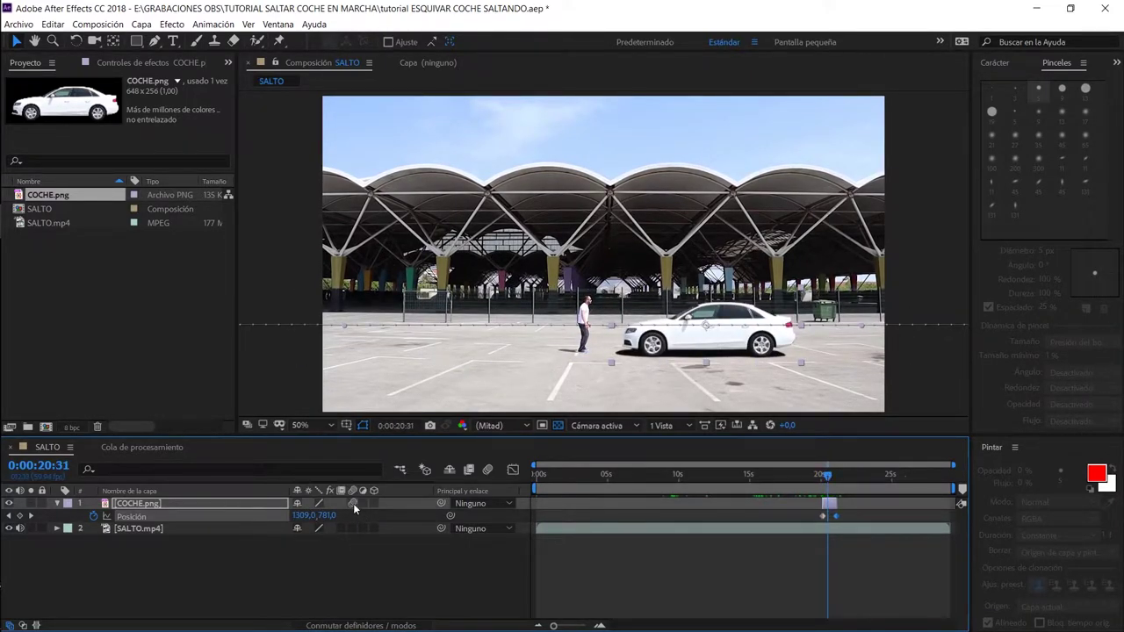
pyautogui.click(489, 471)
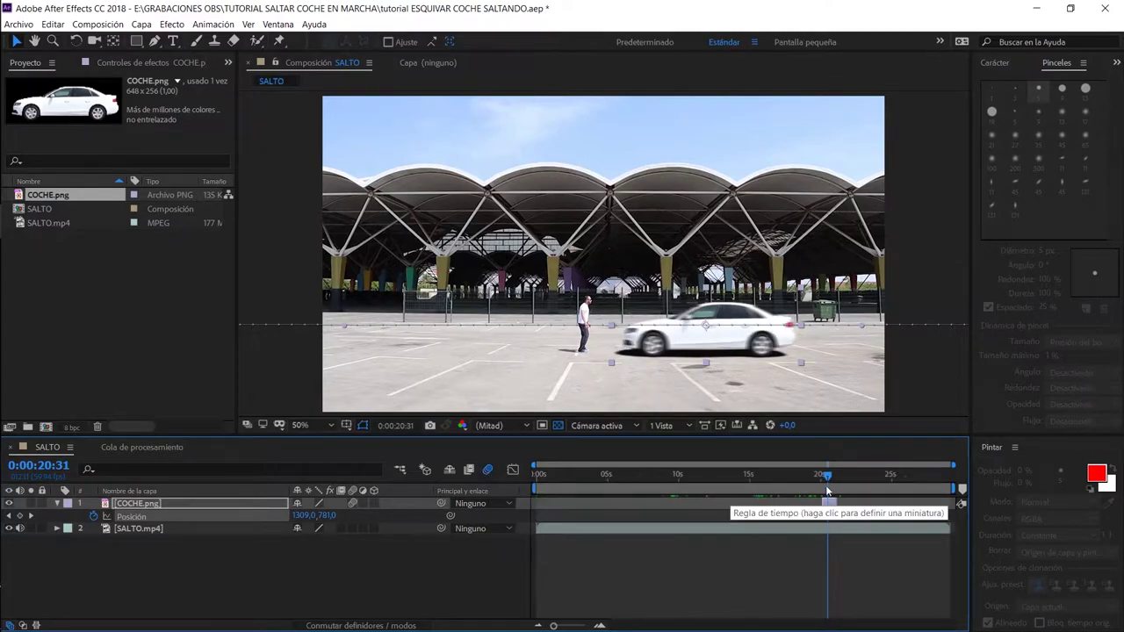
pyautogui.moveTo(826, 490)
pyautogui.mouseDown()
pyautogui.moveTo(865, 482)
pyautogui.moveTo(865, 504)
pyautogui.mouseUp()
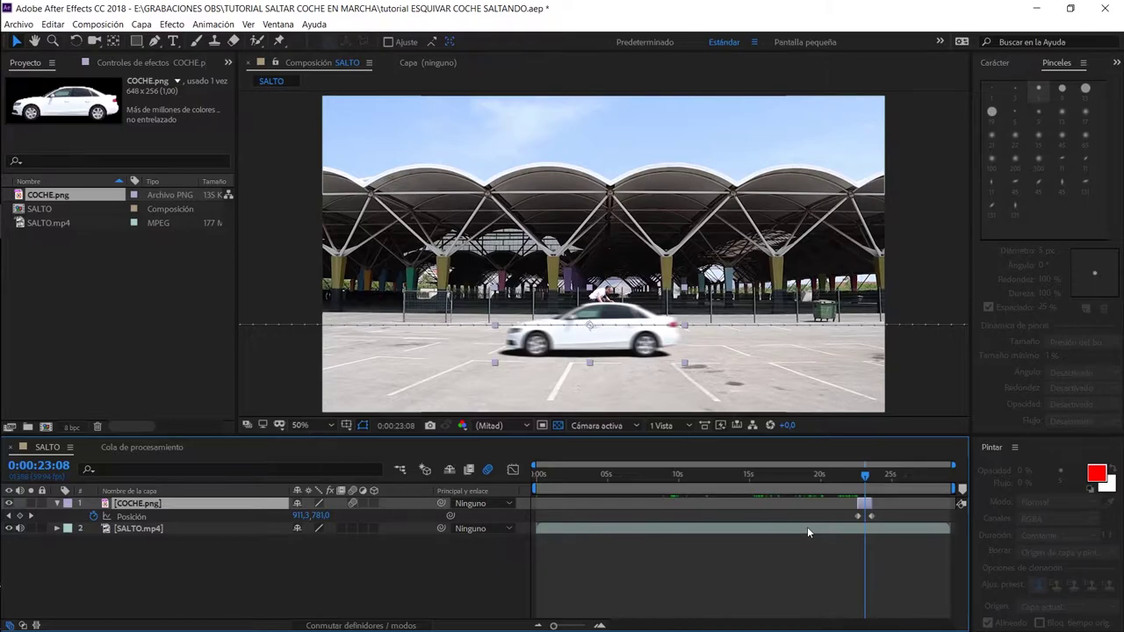
pyautogui.click(9, 504)
pyautogui.moveTo(865, 475); pyautogui.dragTo(860, 480)
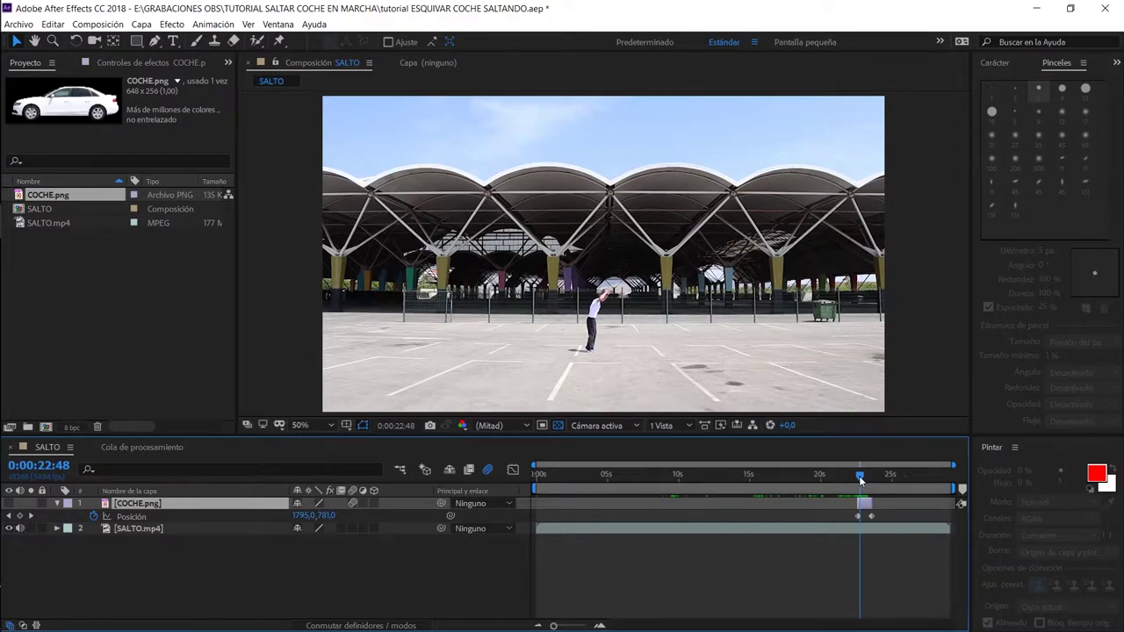
# Split SALTO.mp4 at 22:48 and 23:28 into three pieces
pyautogui.click(176, 530)
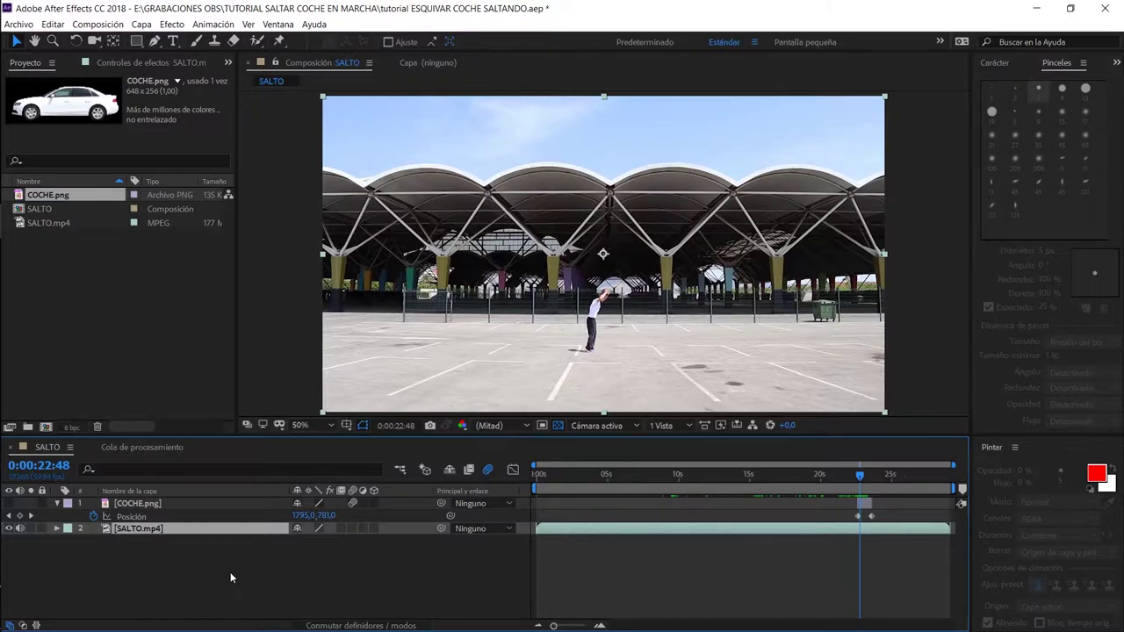
pyautogui.hotkey('ctrl', 'shift', 'd')
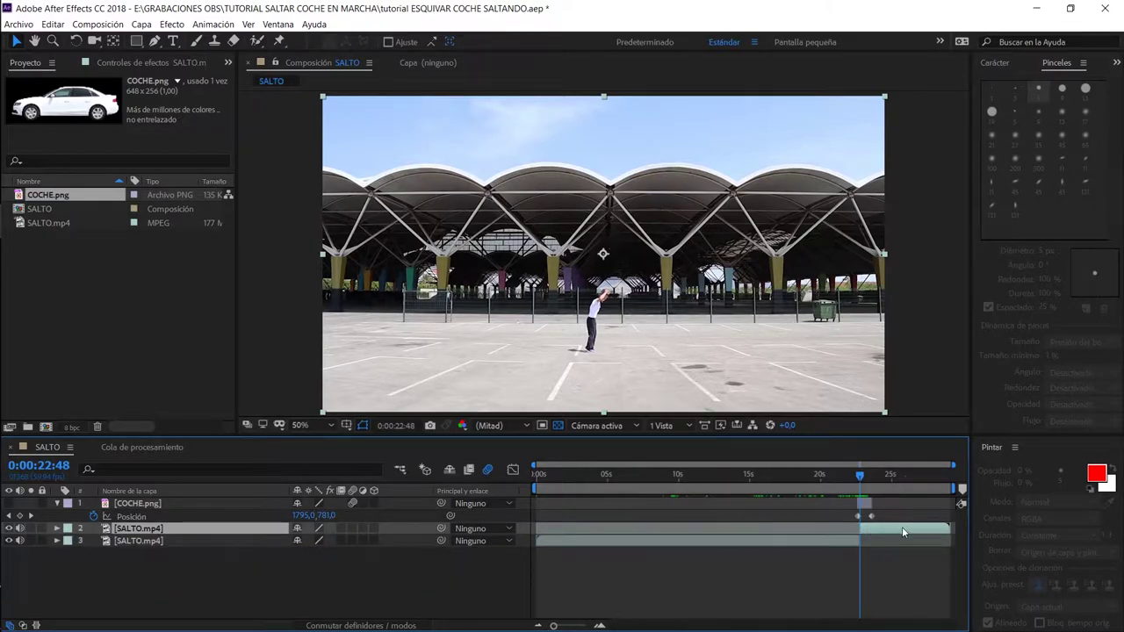
pyautogui.moveTo(861, 477); pyautogui.dragTo(869, 477)
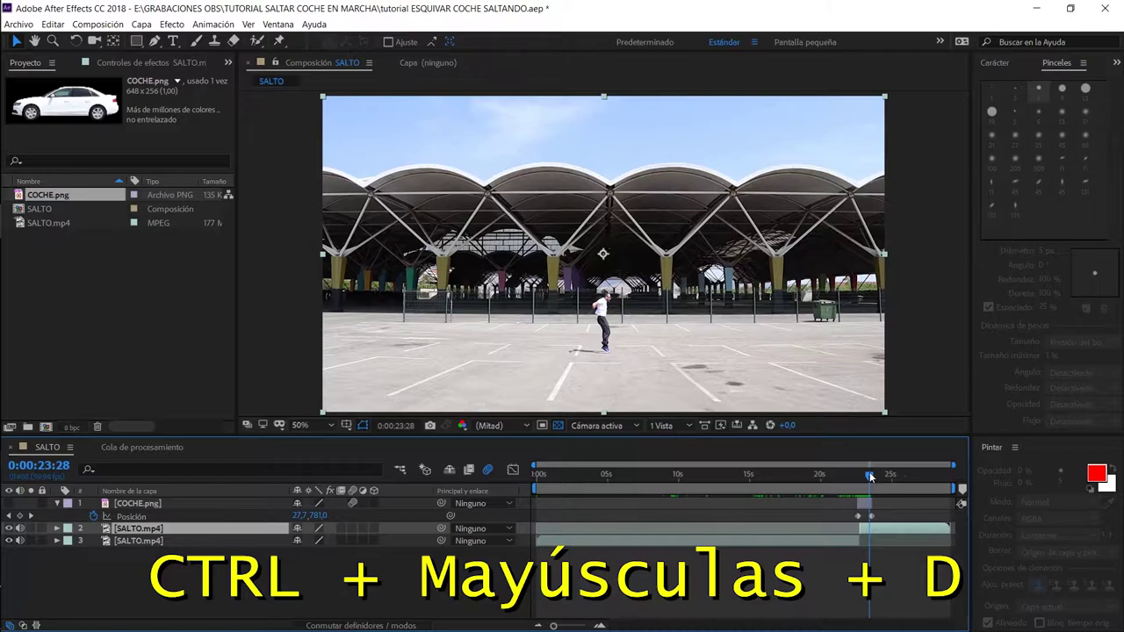
pyautogui.hotkey('ctrl', 'shift', 'd')
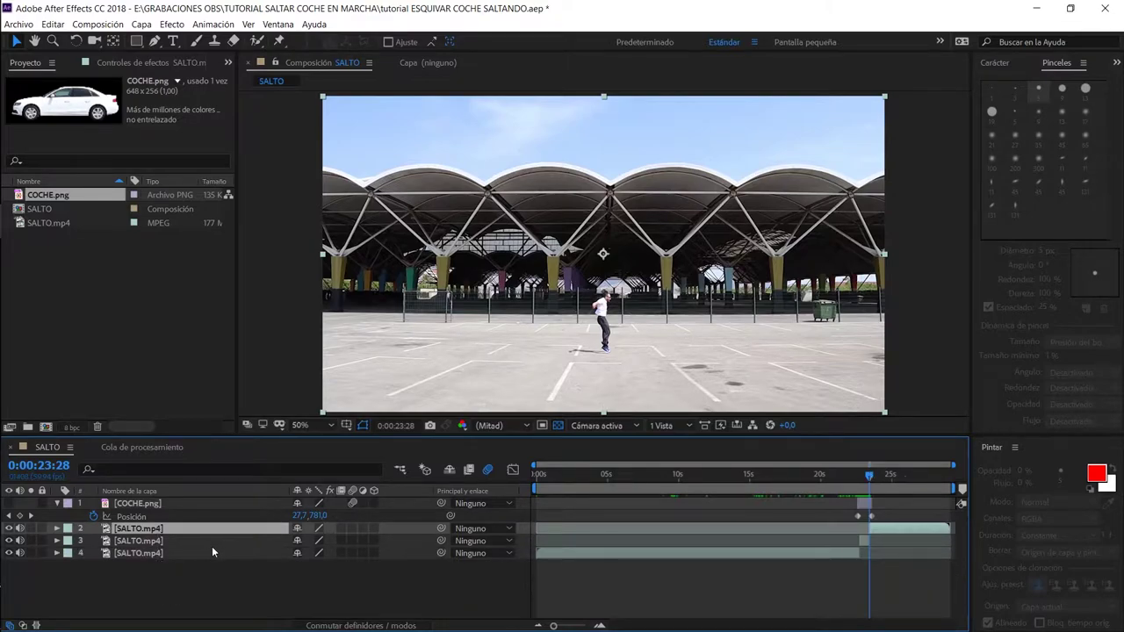
# Rename the three pieces despues, salto and antes
pyautogui.press('Return')
pyautogui.write('despues')
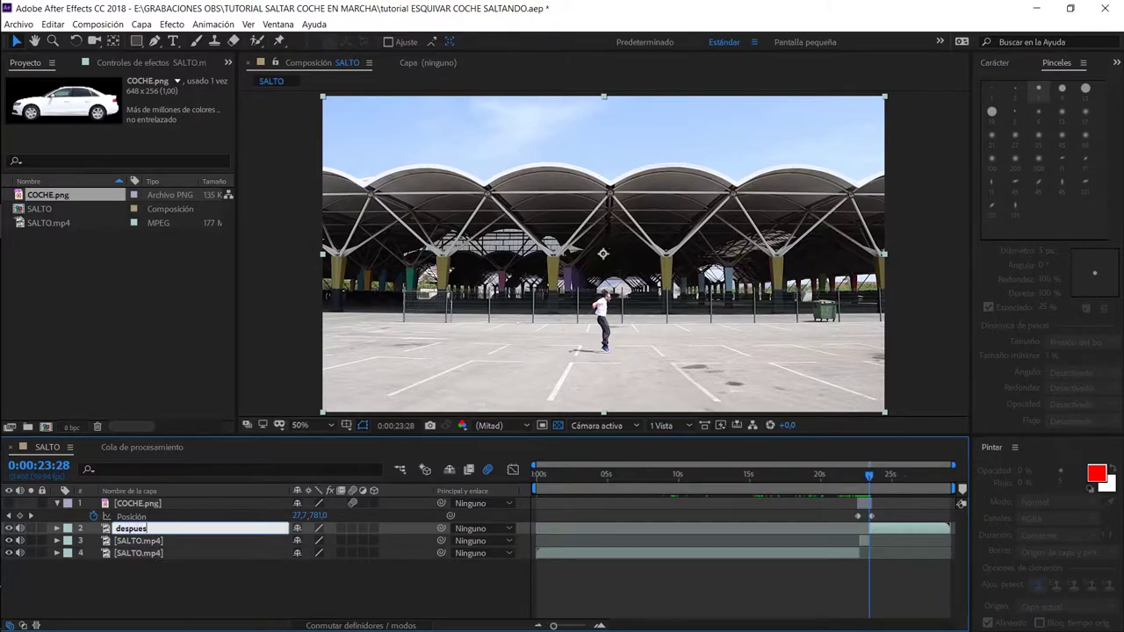
pyautogui.press('Tab')
pyautogui.write('al')
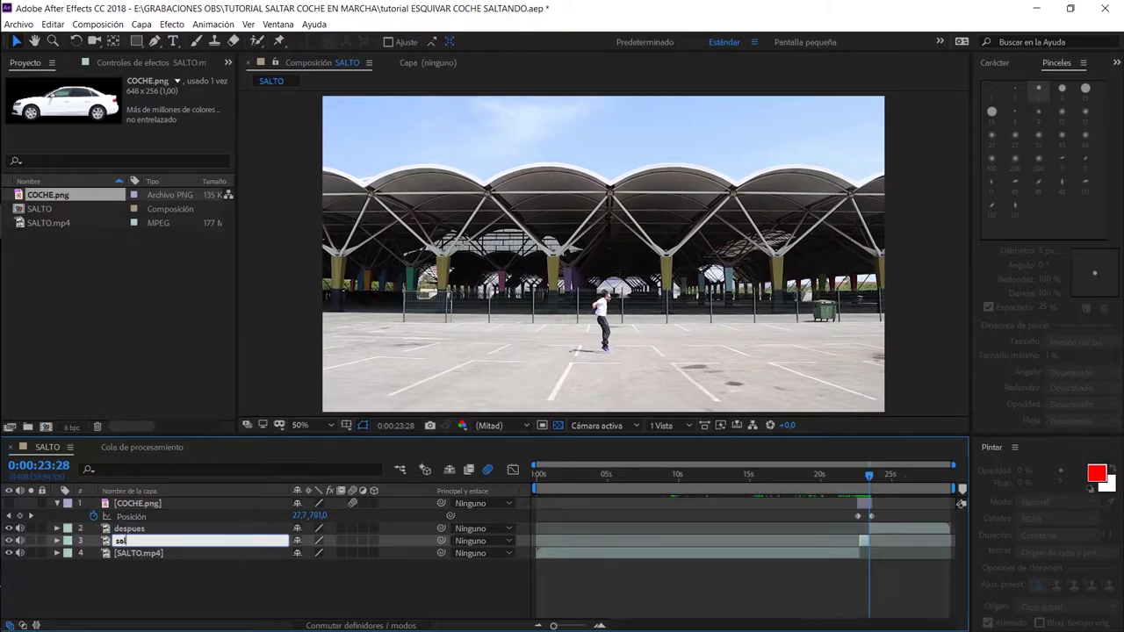
pyautogui.write('to')
pyautogui.press('Tab')
pyautogui.write('antes')
pyautogui.press('Return')
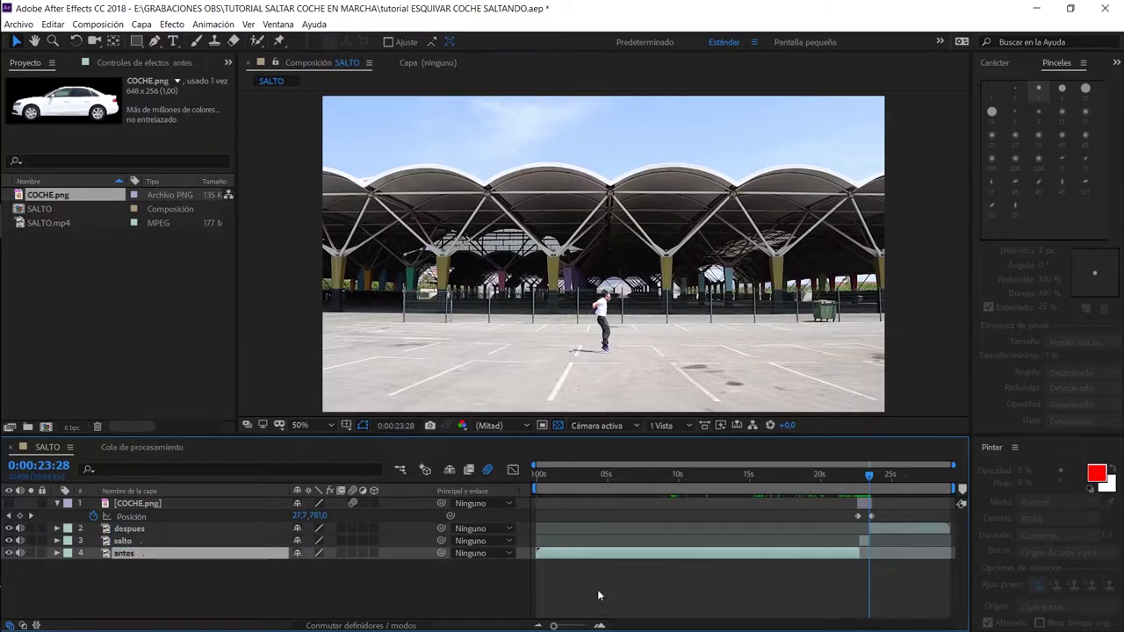
pyautogui.moveTo(553, 625); pyautogui.dragTo(580, 625)
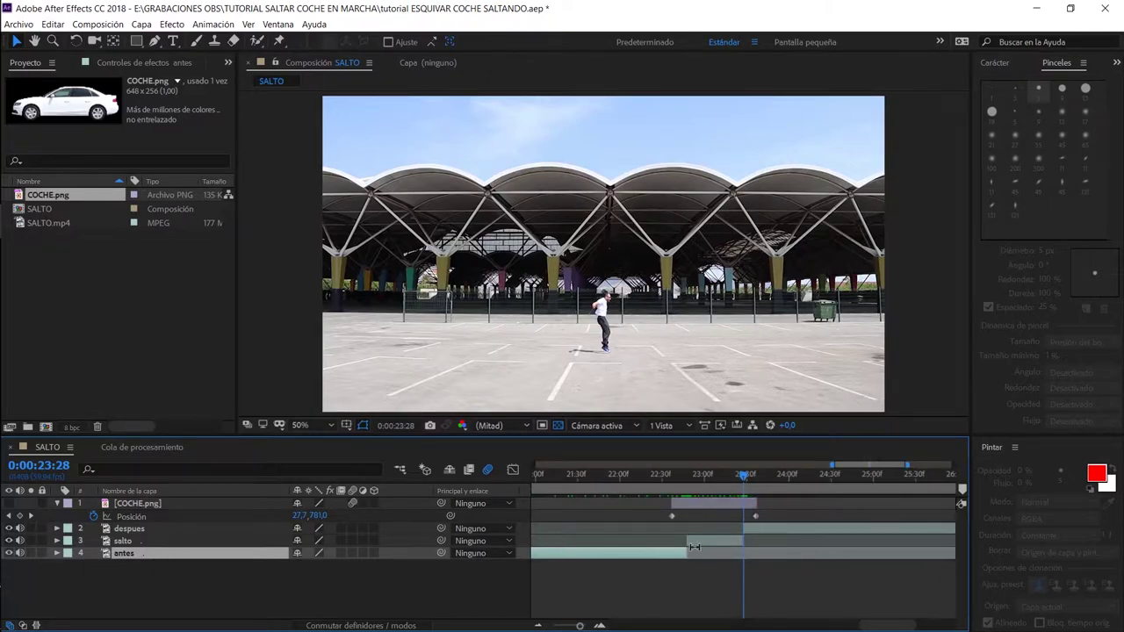
# Drag the antes out-point to the 0:00:23:28 playhead and reselect antes
pyautogui.moveTo(693, 552); pyautogui.dragTo(743, 552)
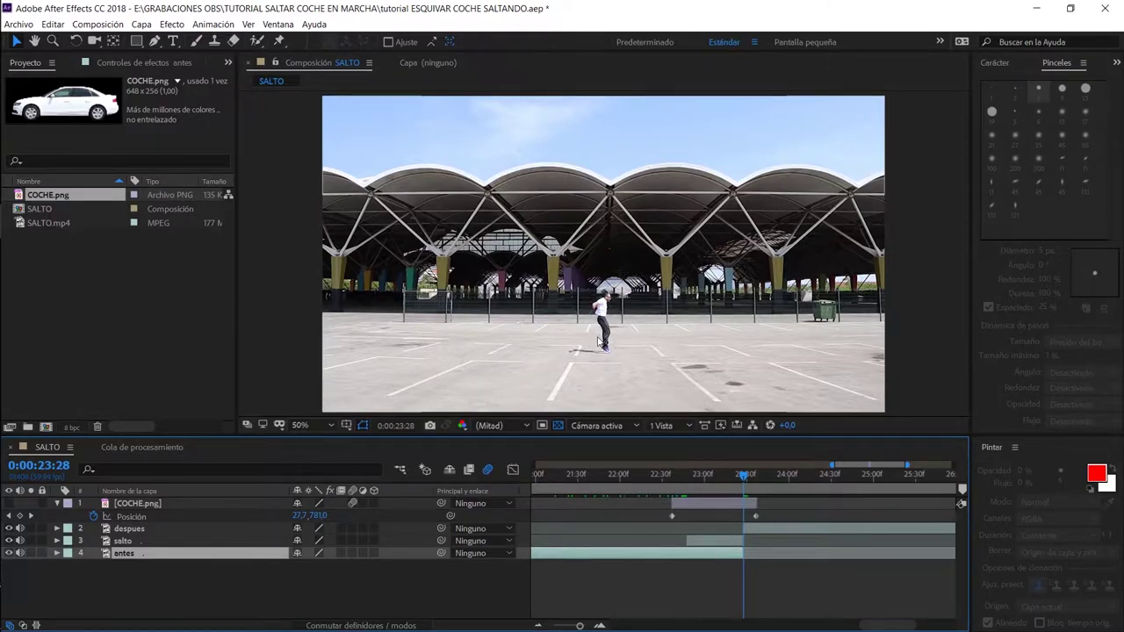
pyautogui.click(123, 543)
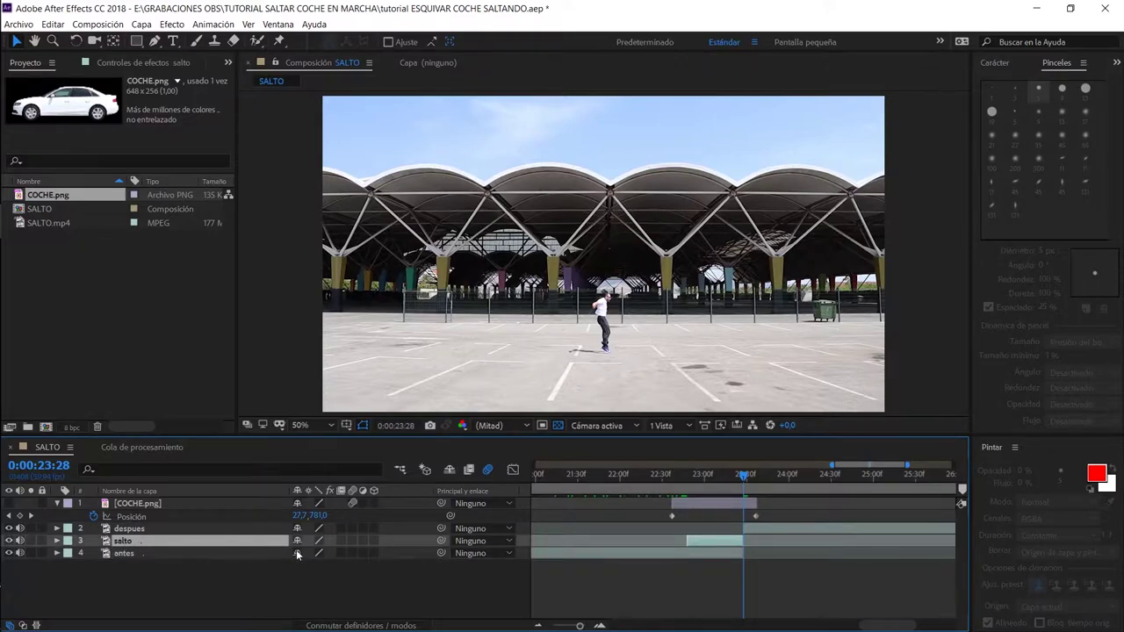
pyautogui.click(703, 556)
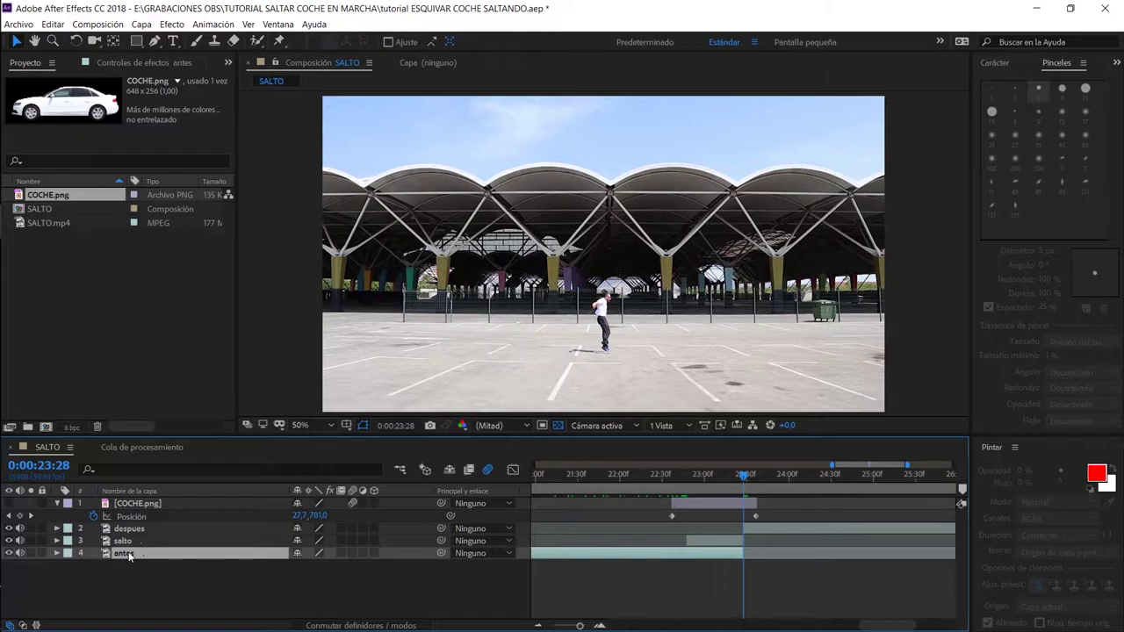
# Duplicate antes as a new layer named fondo and solo it
pyautogui.hotkey('ctrl', 'd')
pyautogui.press('Return')
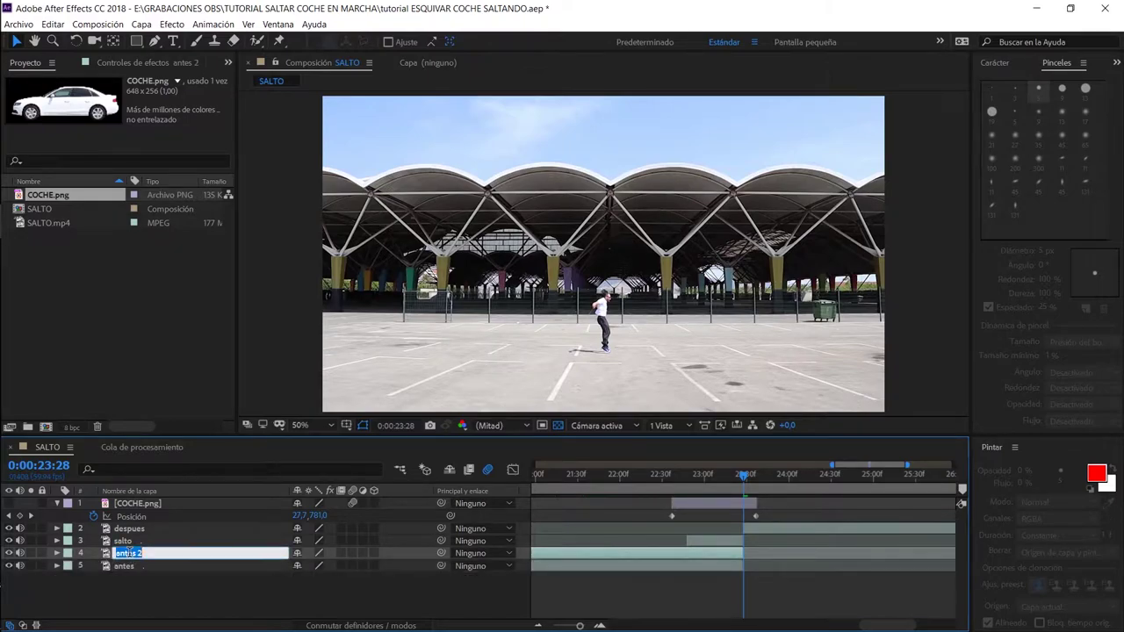
pyautogui.write('fondo')
pyautogui.press('Return')
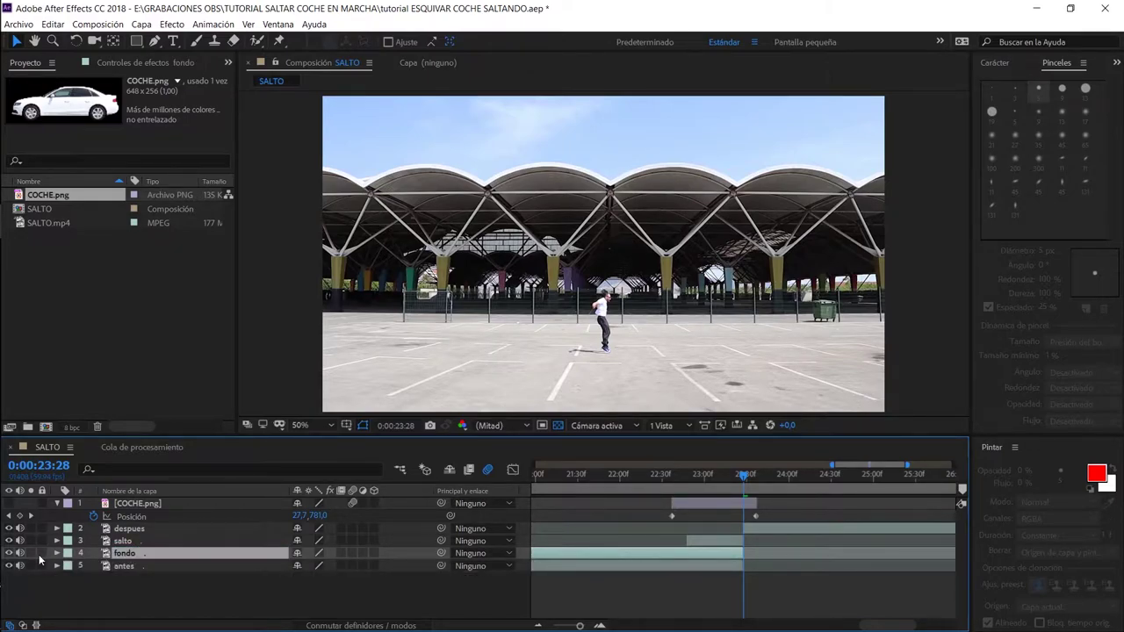
pyautogui.click(31, 553)
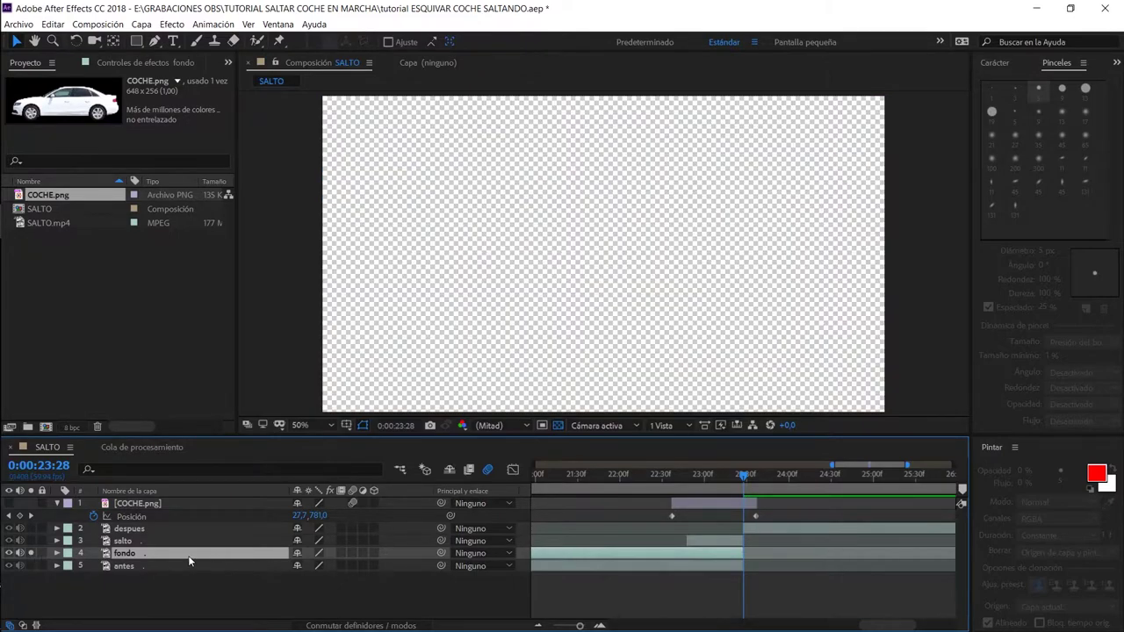
# Trim fondo's out-point and shift the layer later in time
pyautogui.moveTo(719, 471); pyautogui.dragTo(713, 473)
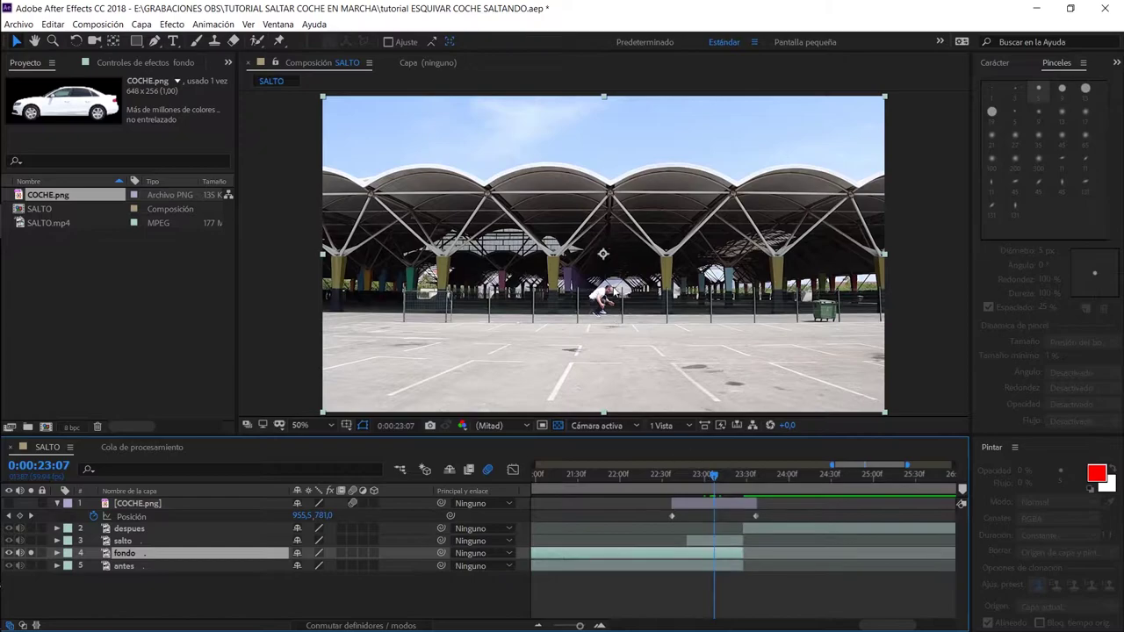
pyautogui.press('-')
pyautogui.click(551, 474)
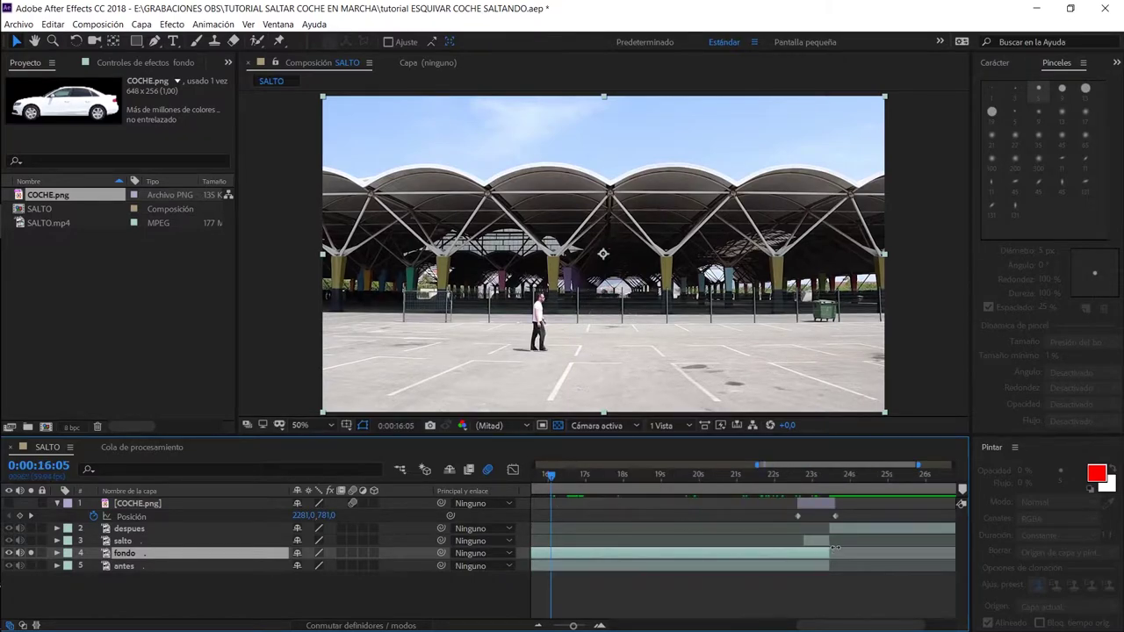
pyautogui.moveTo(829, 553)
pyautogui.mouseDown()
pyautogui.moveTo(541, 555)
pyautogui.moveTo(816, 556)
pyautogui.mouseUp()
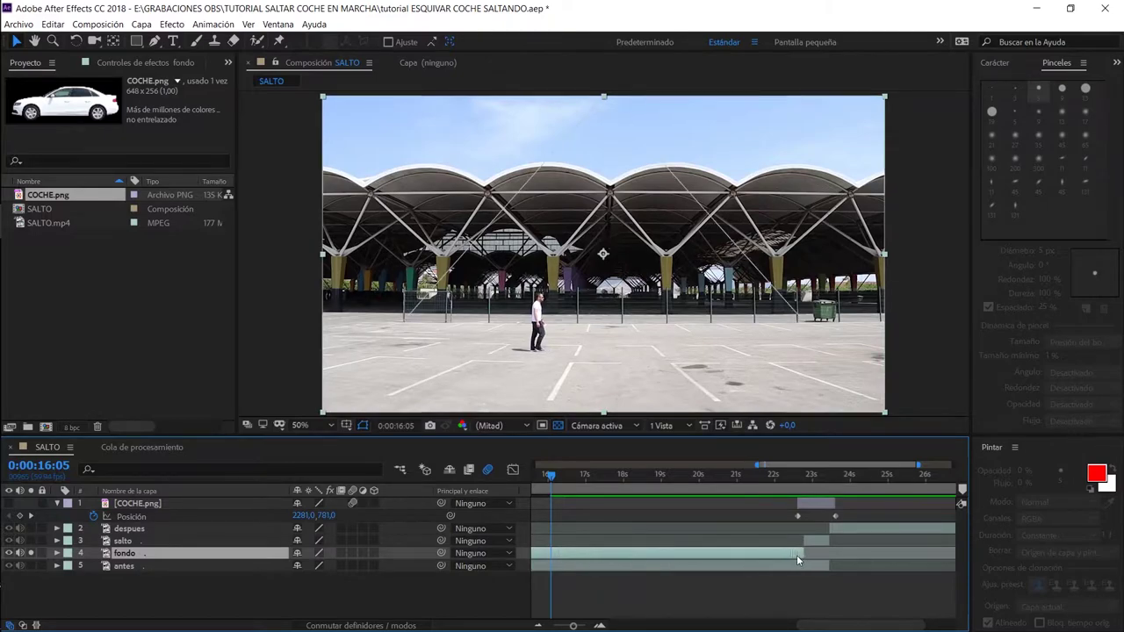
pyautogui.press('-')
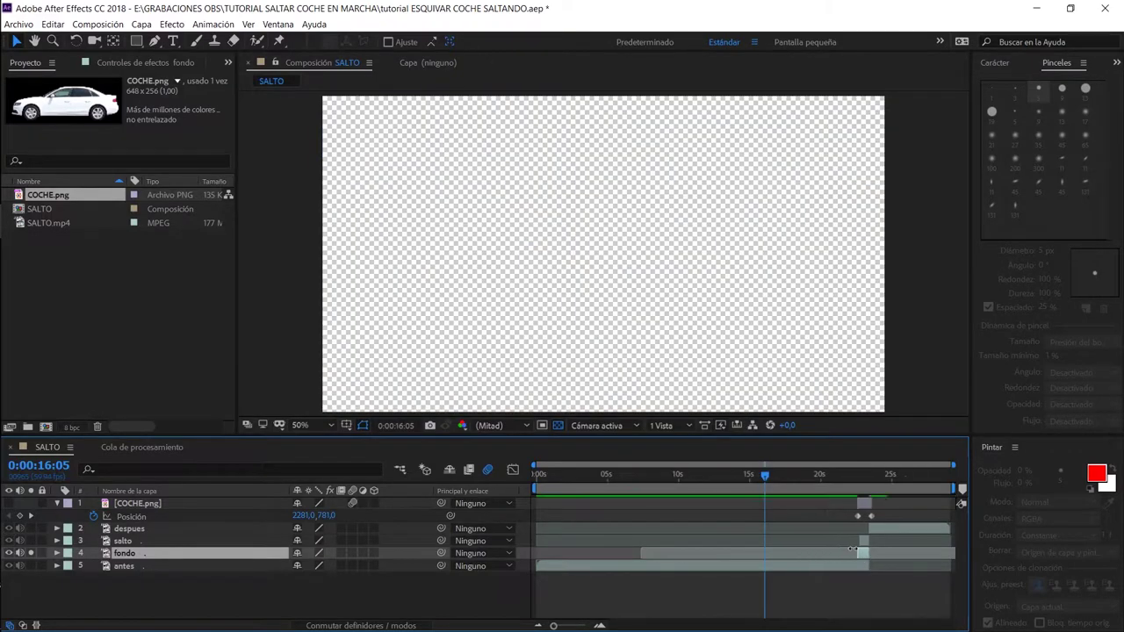
pyautogui.moveTo(816, 553); pyautogui.dragTo(856, 550)
pyautogui.press('o')
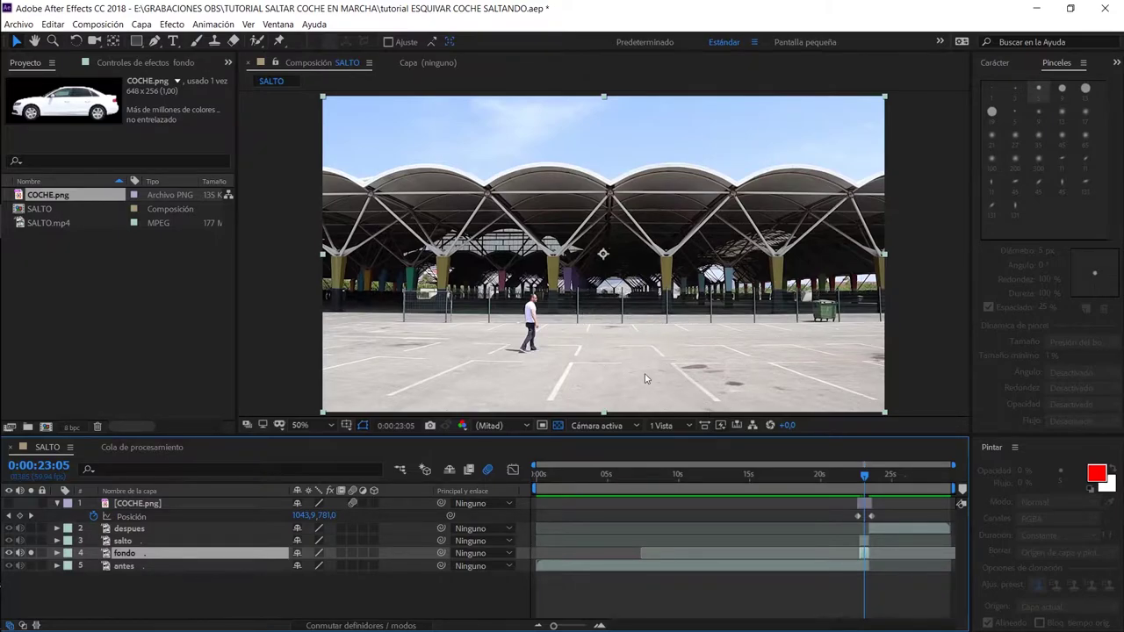
# Move fondo beneath antes in the layer stack and check the result at 23:48
pyautogui.moveTo(145, 558); pyautogui.dragTo(144, 571)
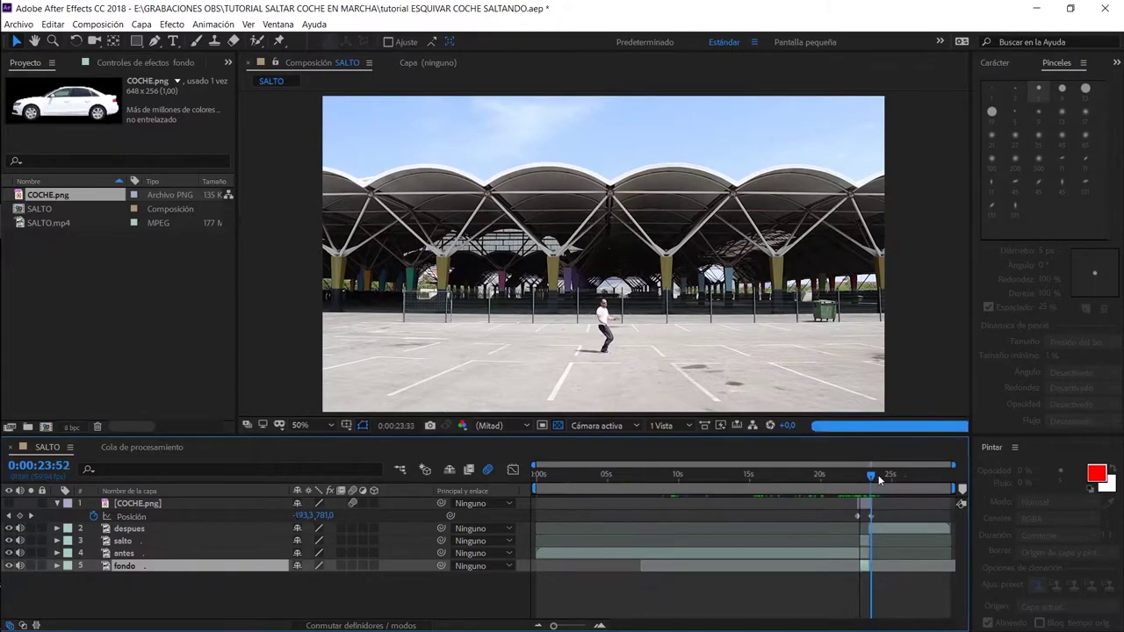
pyautogui.moveTo(864, 476)
pyautogui.mouseDown()
pyautogui.moveTo(875, 480)
pyautogui.moveTo(861, 481)
pyautogui.mouseUp()
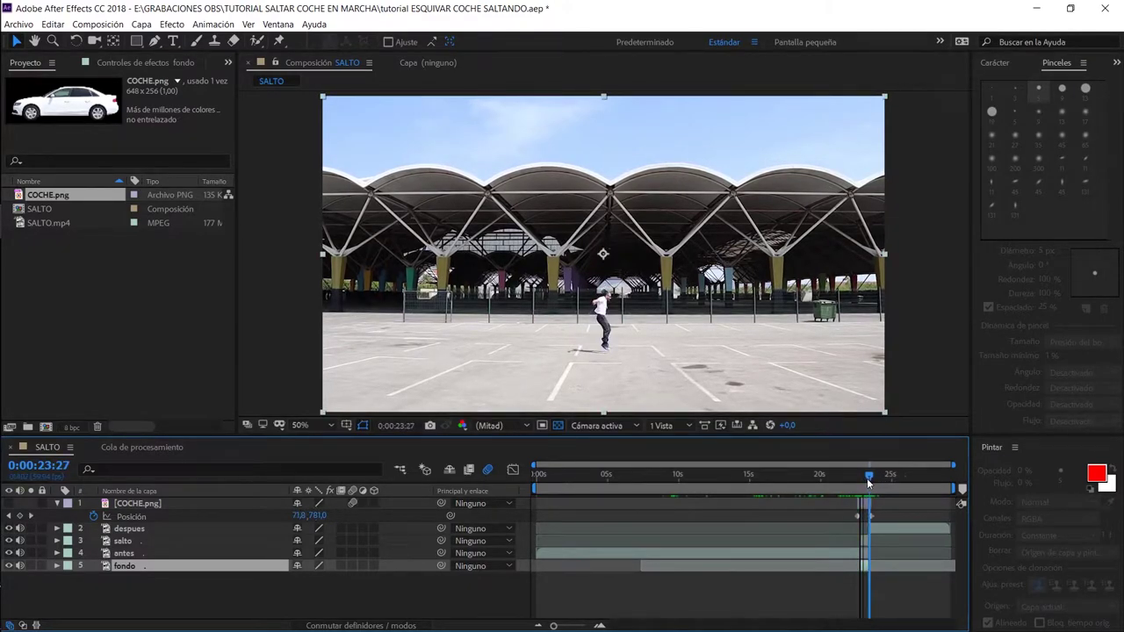
pyautogui.click(124, 554)
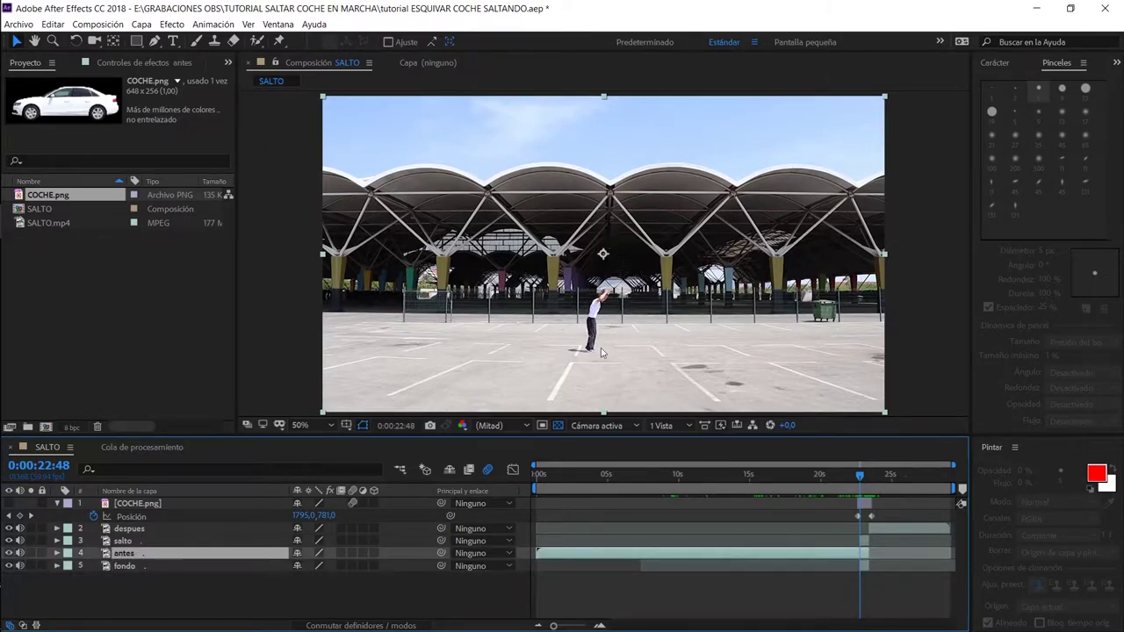
# Zoom the viewer in on the man's body and feet at frame 22:48
pyautogui.press('=')
pyautogui.scroll(2, 602, 316)
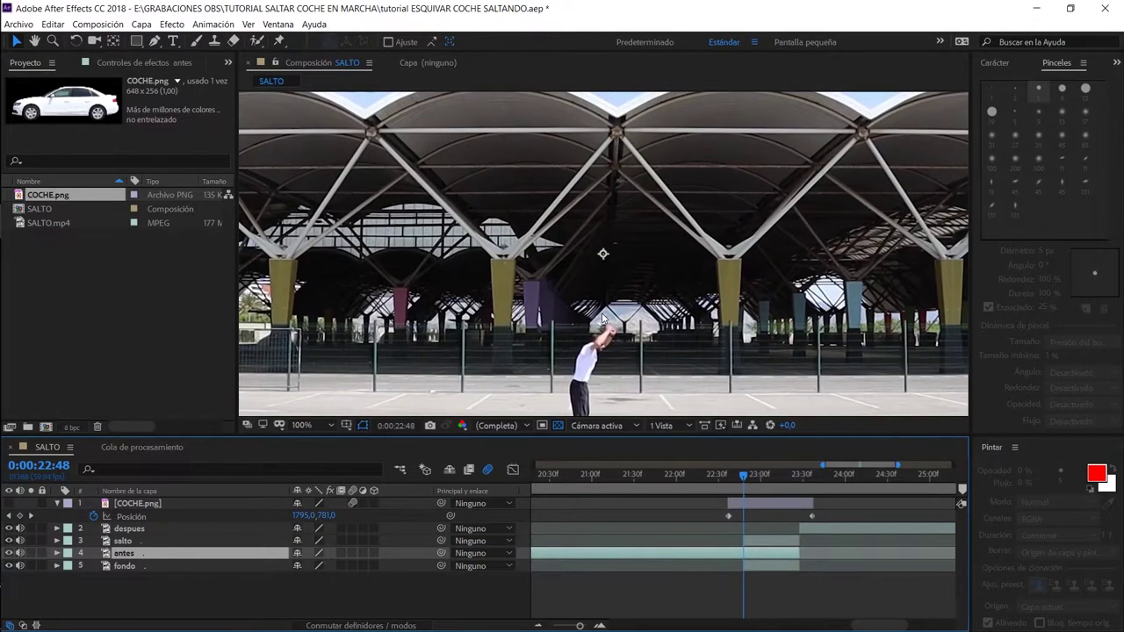
pyautogui.scroll(2, 601, 316)
pyautogui.moveTo(601, 316); pyautogui.dragTo(618, 95)
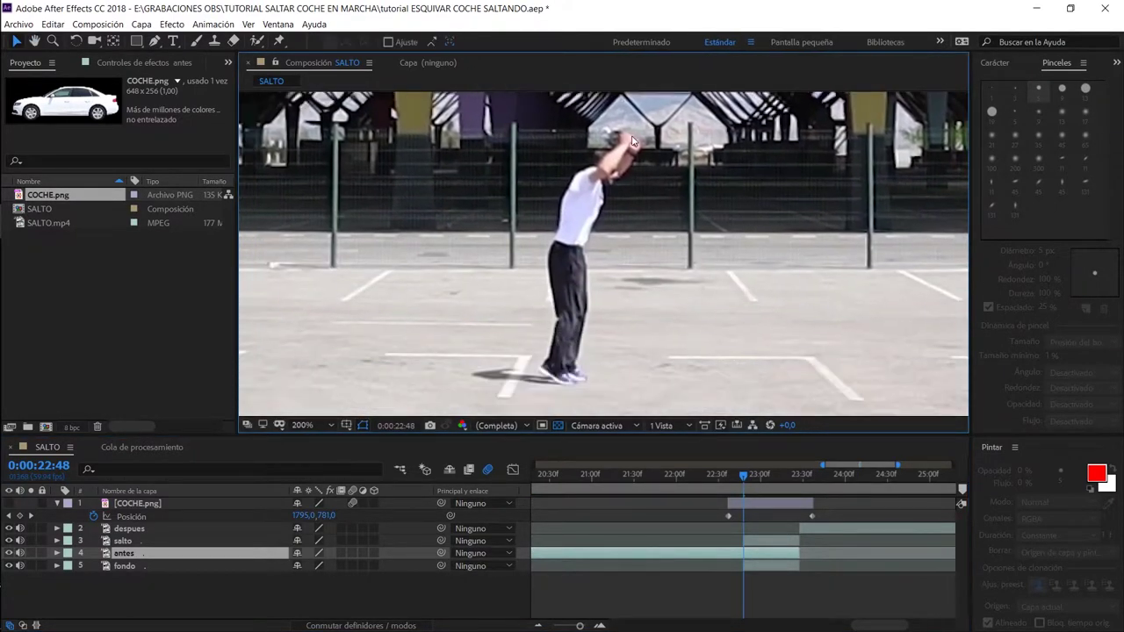
pyautogui.press('v')
pyautogui.scroll(2, 559, 369)
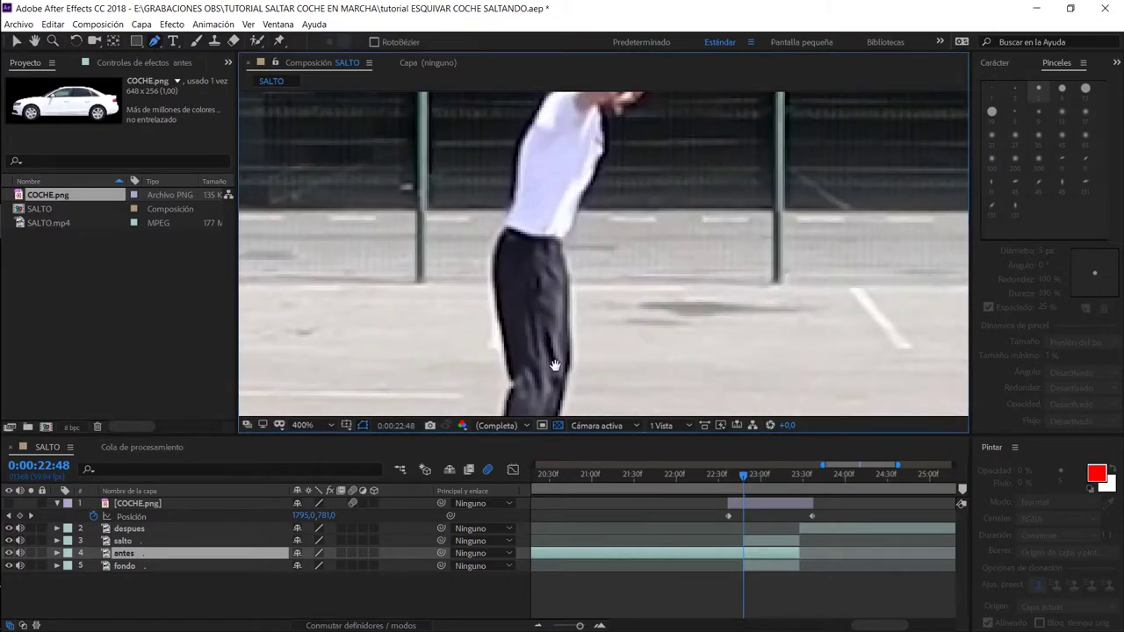
pyautogui.moveTo(569, 281); pyautogui.dragTo(605, 131)
# Trace antes mask points around the man's shoes, right side and above his head
pyautogui.press('g')
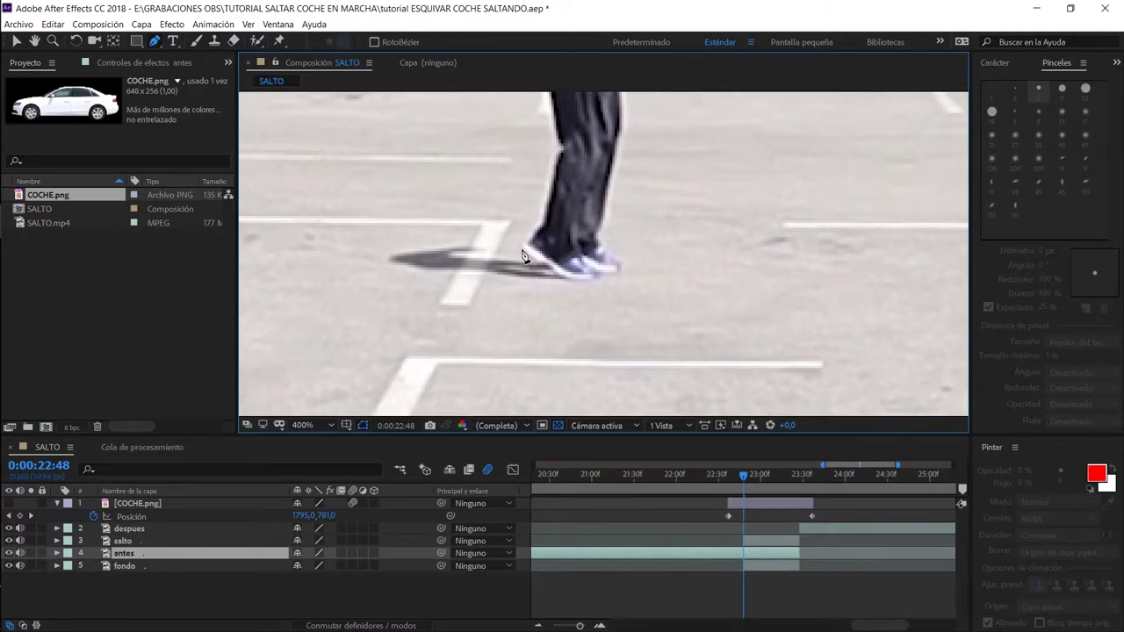
pyautogui.click(515, 243)
pyautogui.click(545, 263)
pyautogui.scroll(-1, 571, 281)
pyautogui.click(639, 332)
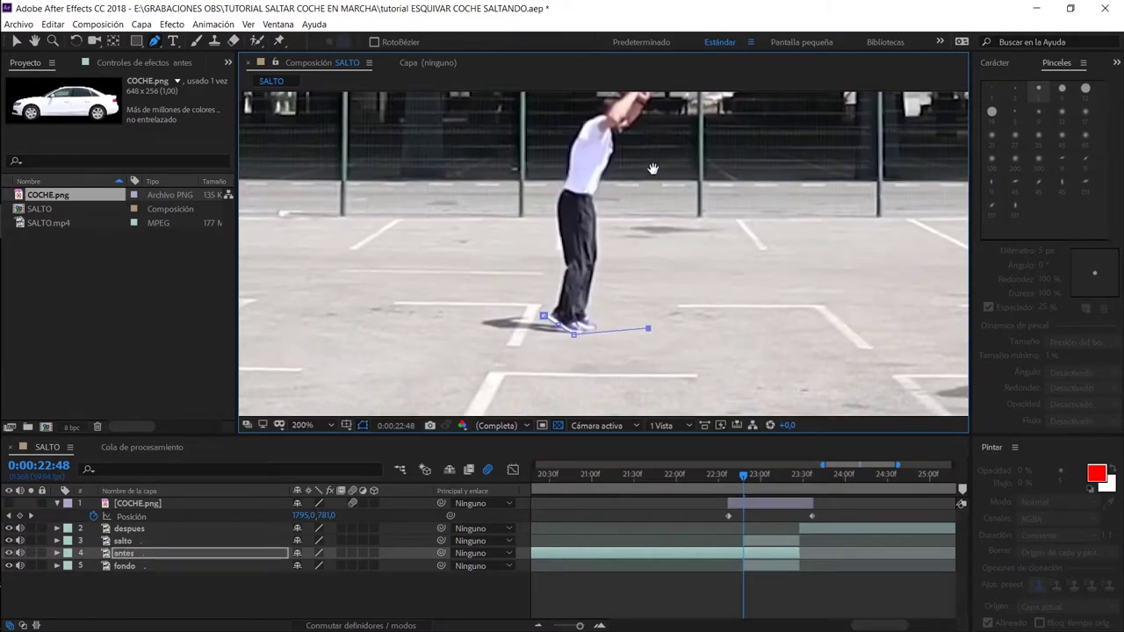
pyautogui.moveTo(646, 168); pyautogui.dragTo(637, 216)
pyautogui.press('g')
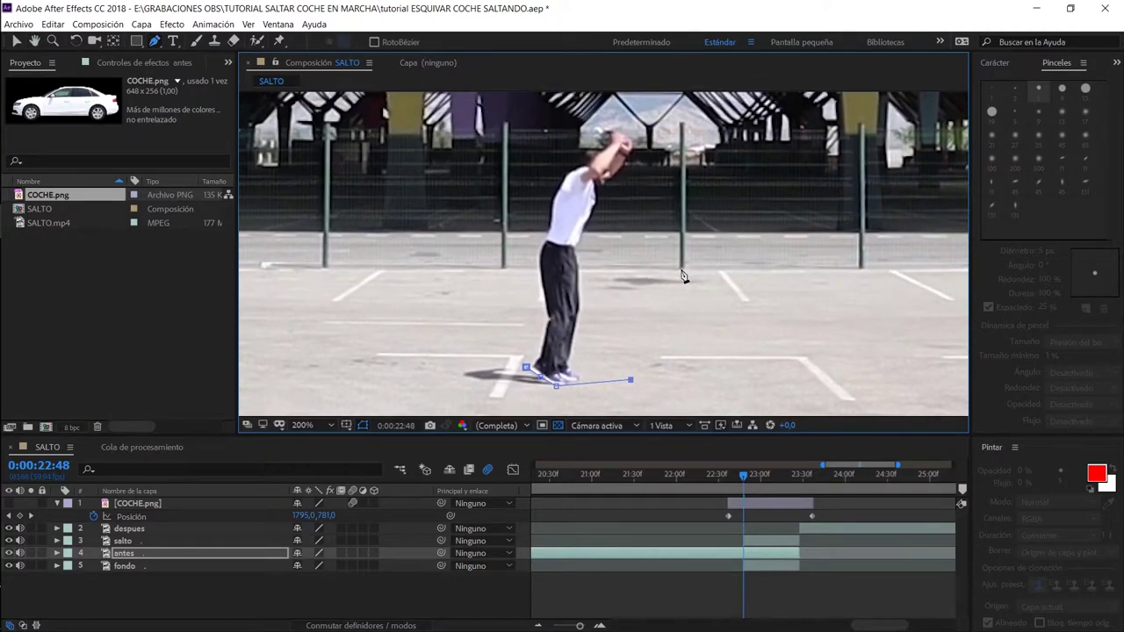
pyautogui.click(690, 278)
pyautogui.scroll(1, 690, 278)
pyautogui.click(692, 132)
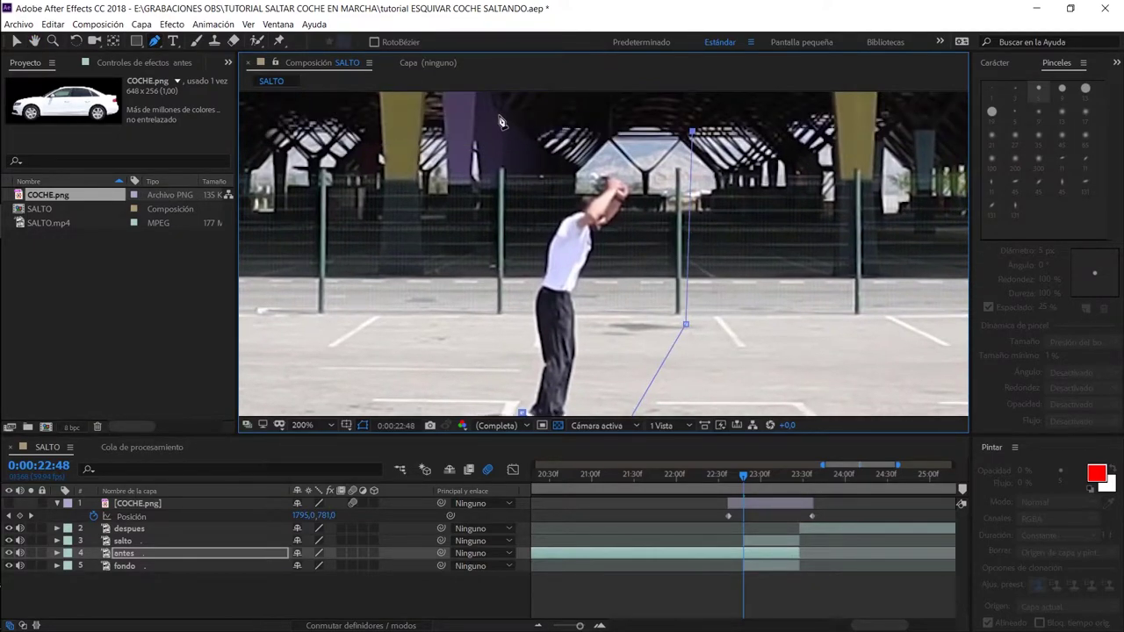
pyautogui.click(499, 115)
pyautogui.moveTo(466, 264); pyautogui.dragTo(519, 198)
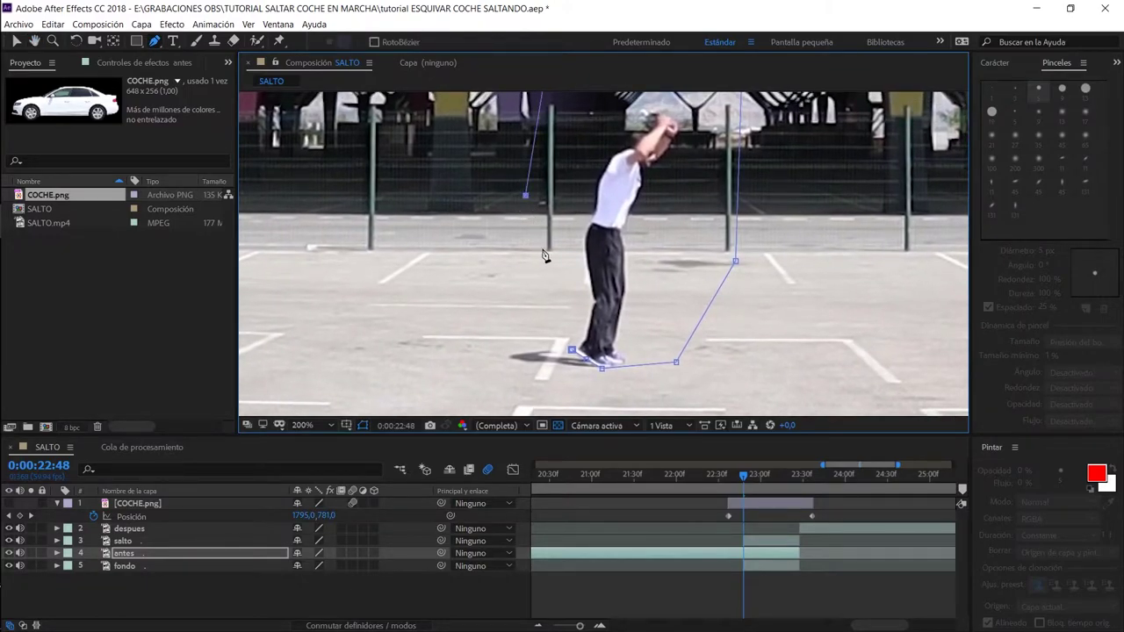
pyautogui.scroll(1, 530, 203)
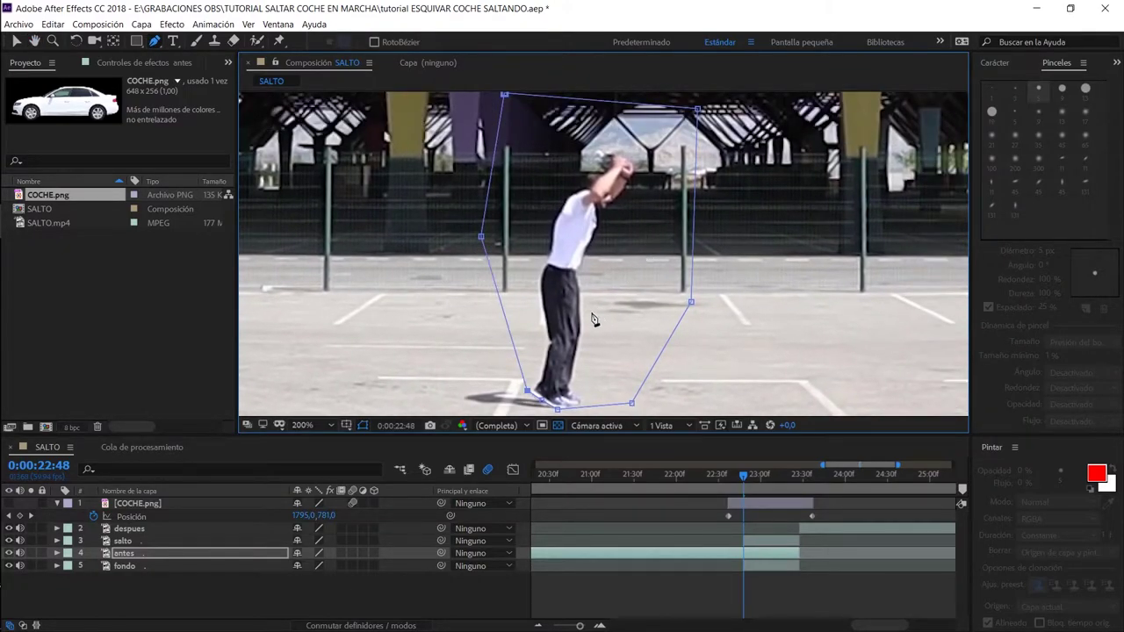
# Keyframe the antes Mask Path at 22:48 and move the mask below the frame at 22:47
pyautogui.click(170, 555)
pyautogui.press('m')
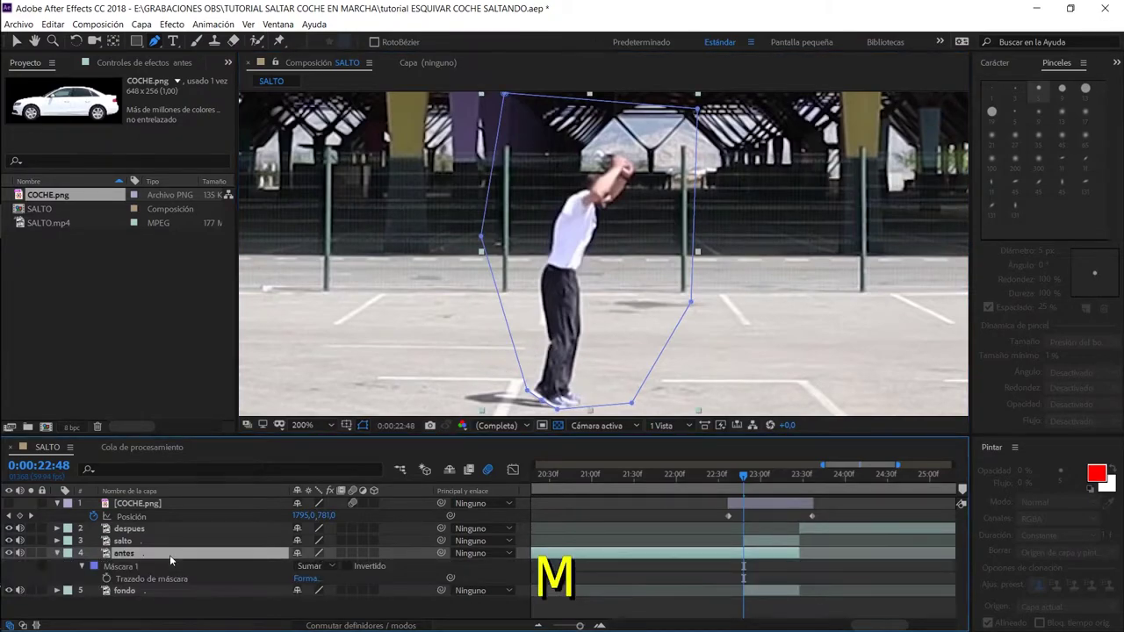
pyautogui.click(106, 581)
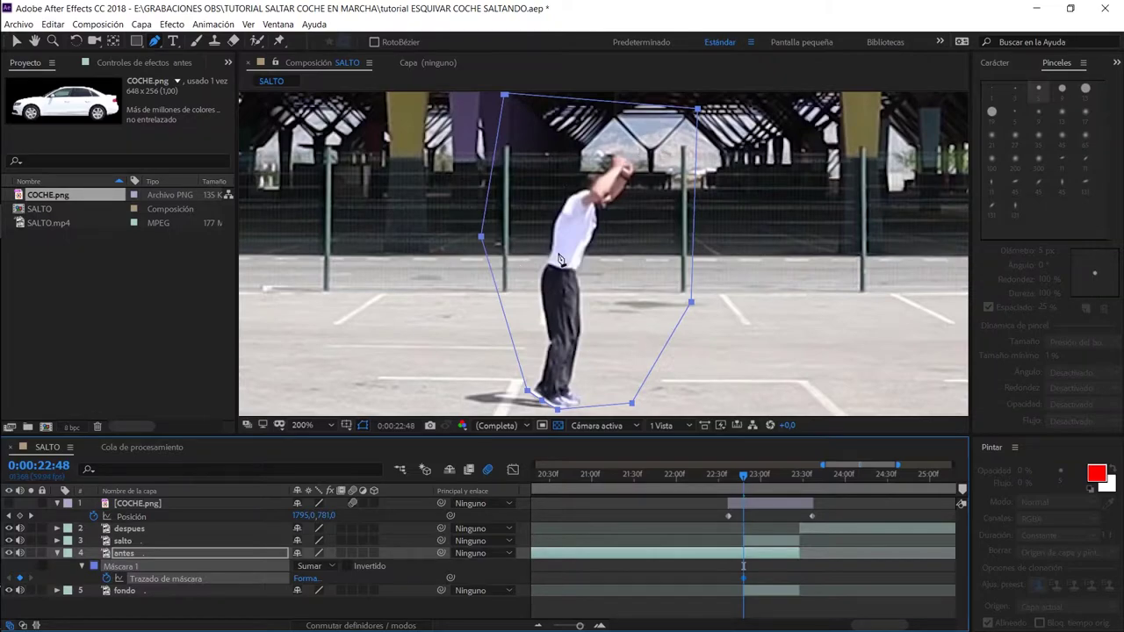
pyautogui.scroll(-2, 560, 259)
pyautogui.scroll(-2, 586, 208)
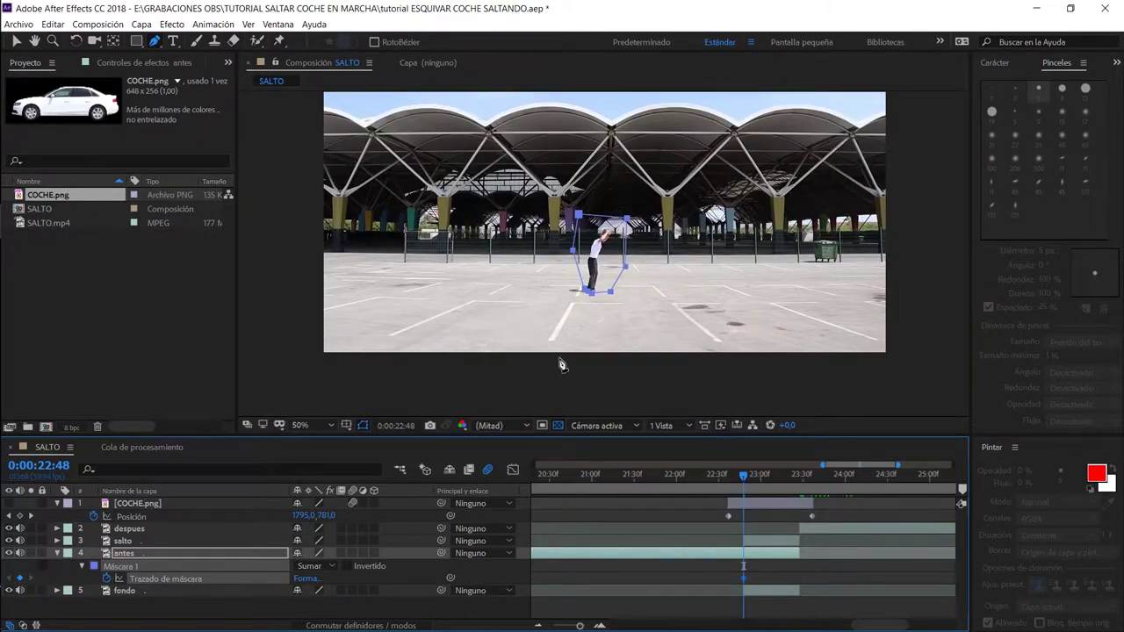
pyautogui.press('pageup')
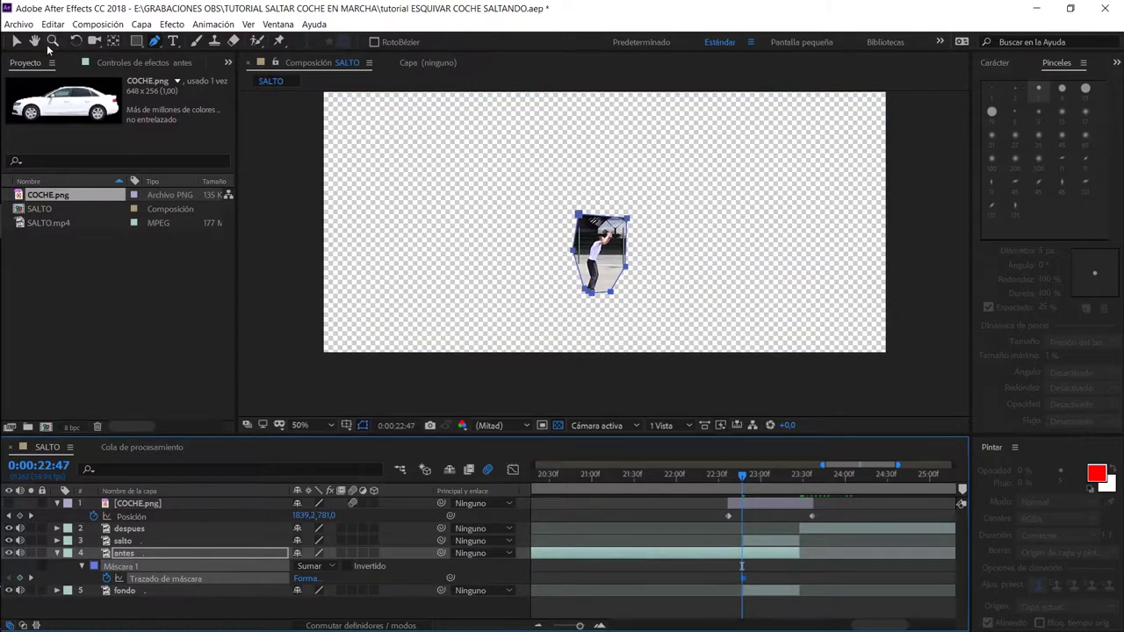
pyautogui.click(16, 43)
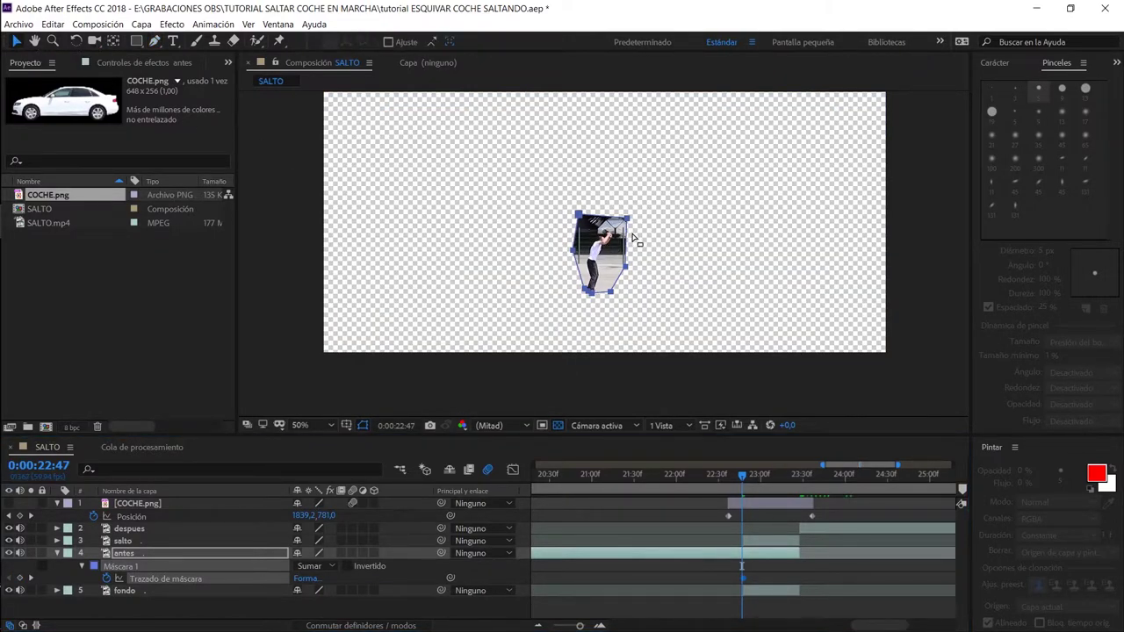
pyautogui.moveTo(607, 221); pyautogui.dragTo(607, 373)
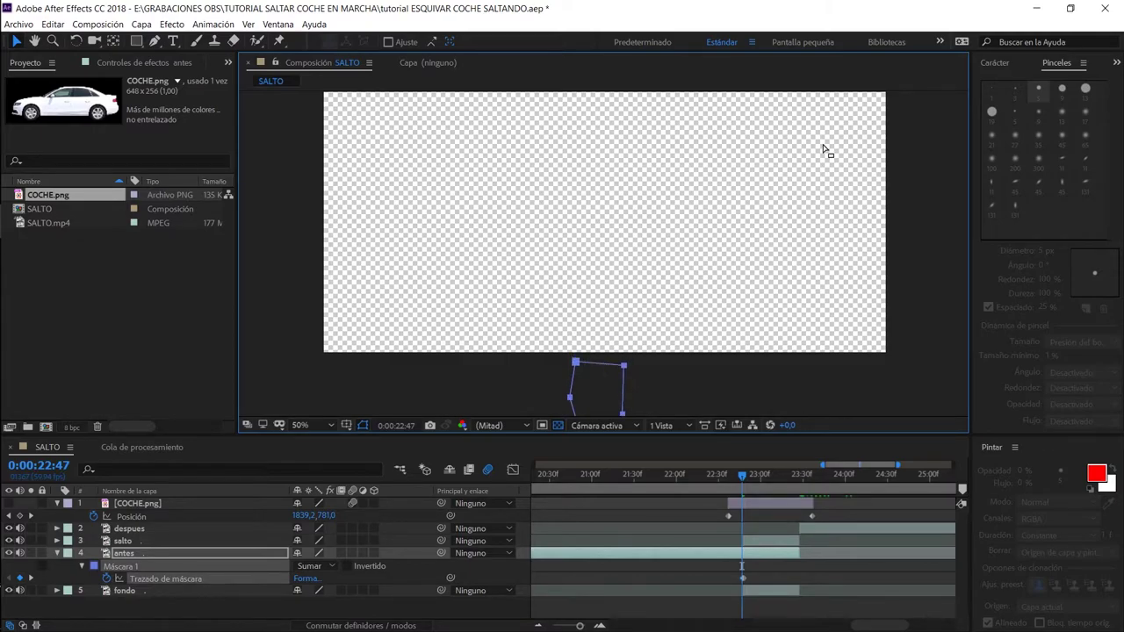
pyautogui.press('pagedown')
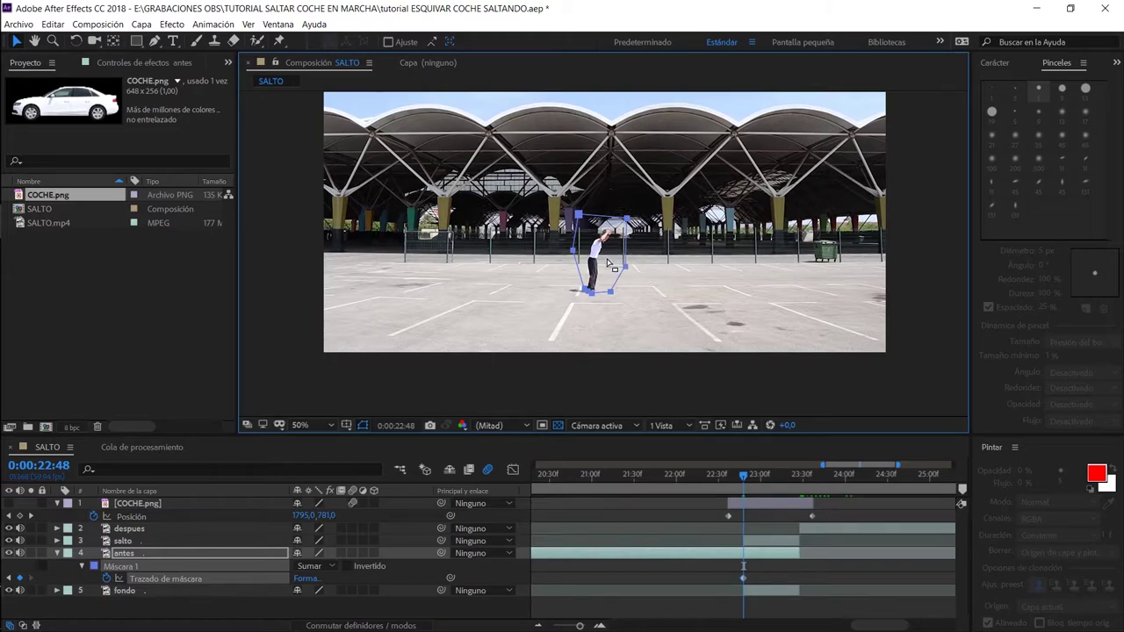
# On the frames after 22:48, shift the mask and its bottom point to hug the shoes
pyautogui.scroll(4, 607, 263)
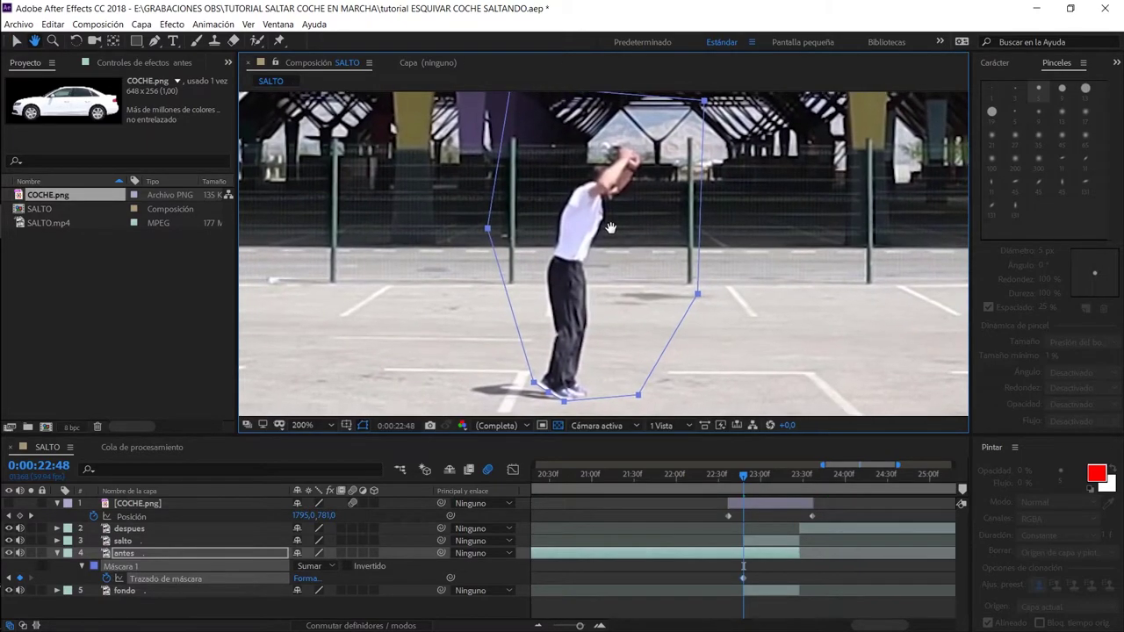
pyautogui.press('v')
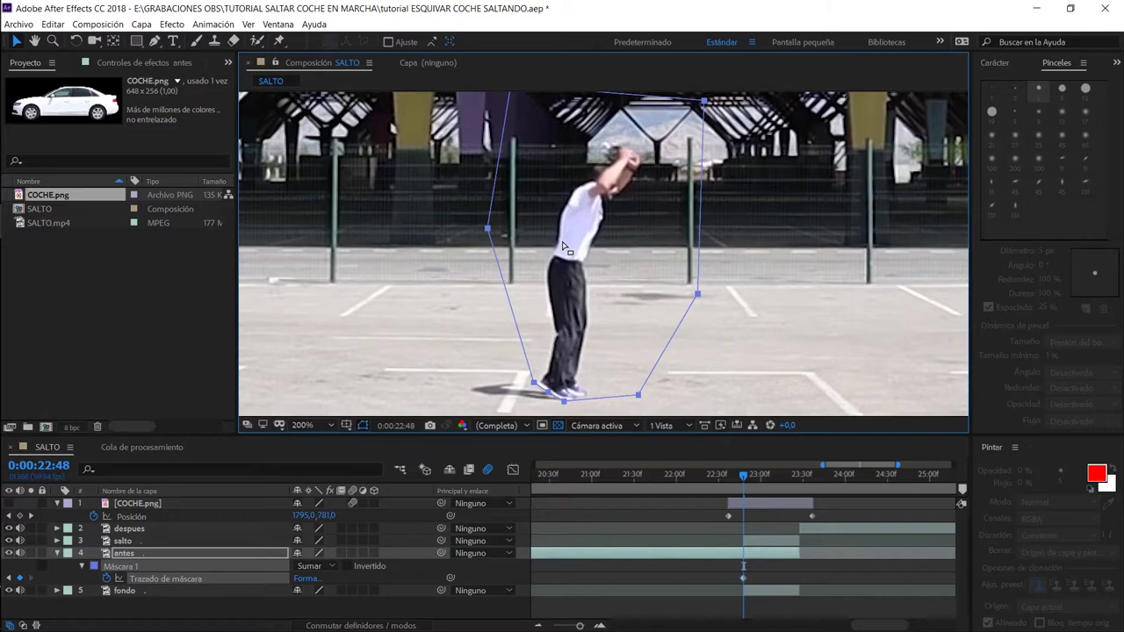
pyautogui.press('pagedown')
pyautogui.scroll(2, 533, 349)
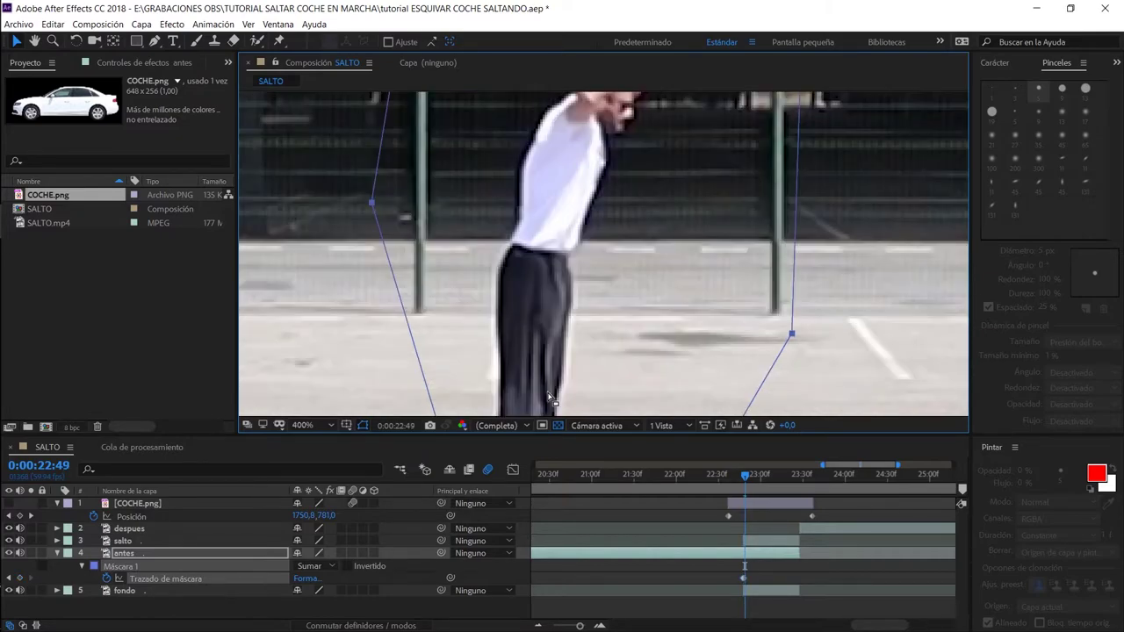
pyautogui.scroll(2, 533, 350)
pyautogui.scroll(-3, 533, 349)
pyautogui.scroll(-3, 533, 349)
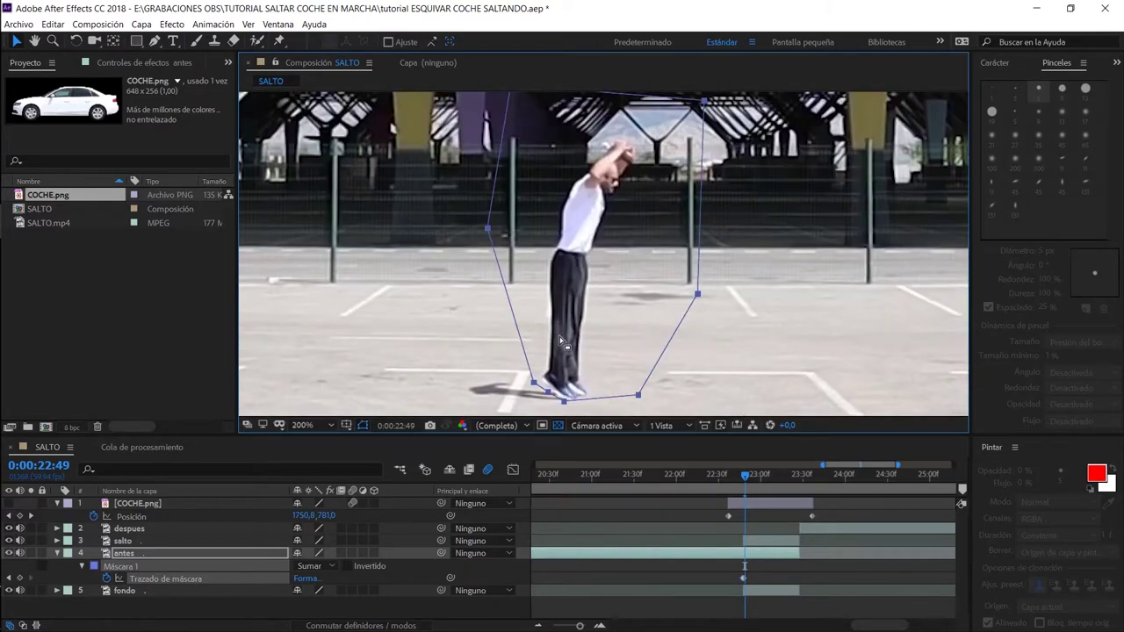
pyautogui.moveTo(565, 342); pyautogui.dragTo(594, 220)
pyautogui.scroll(2, 588, 230)
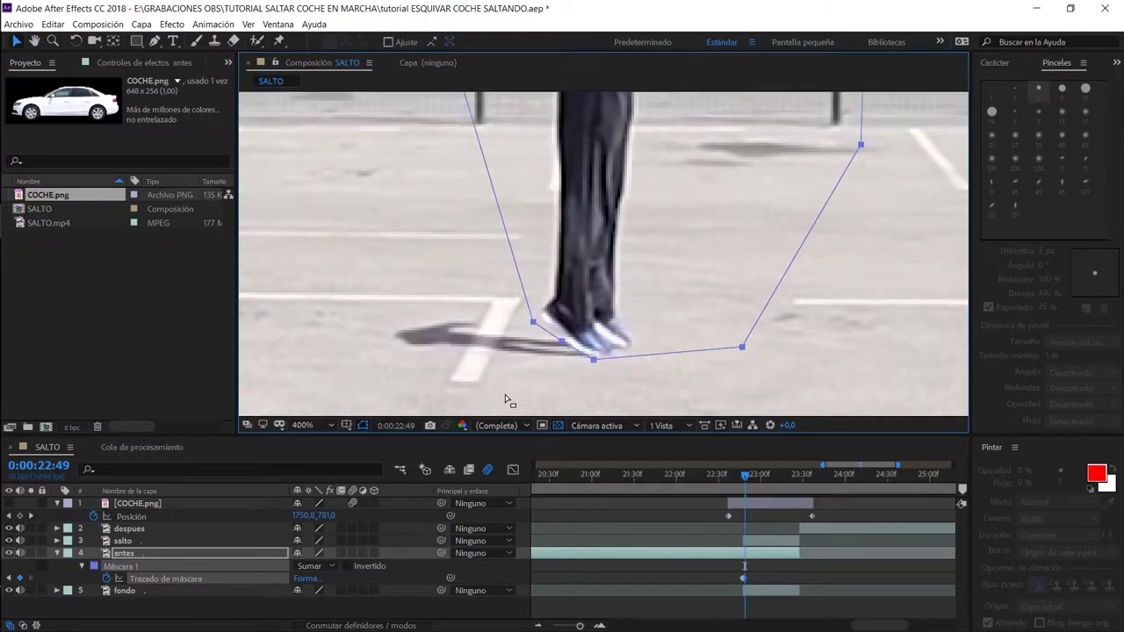
pyautogui.press('pagedown')
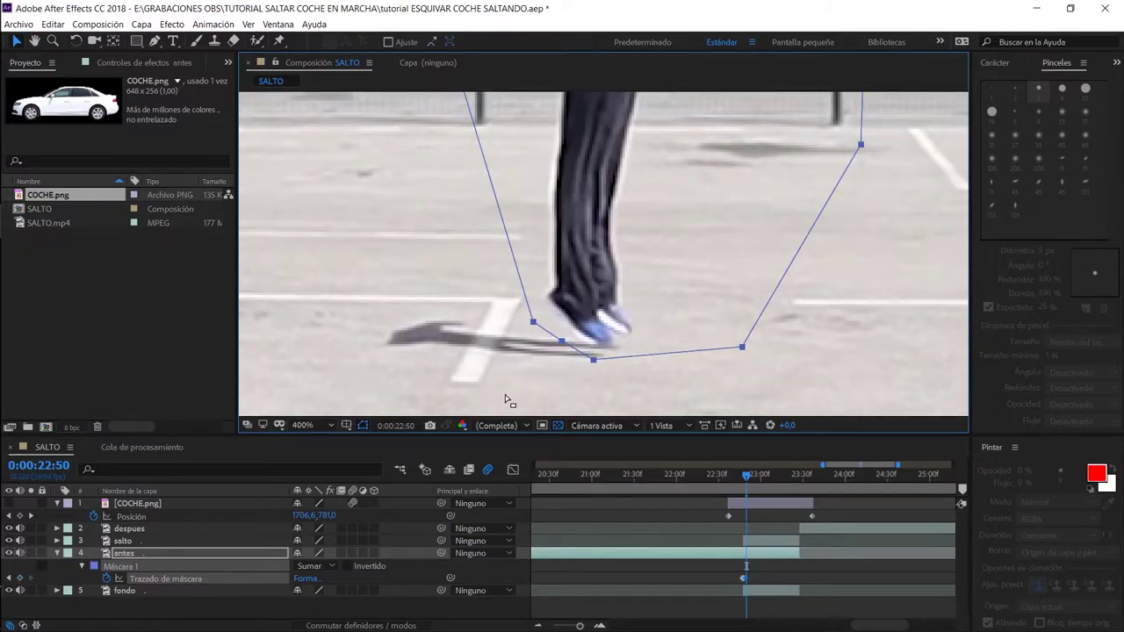
pyautogui.moveTo(561, 342); pyautogui.dragTo(601, 345)
pyautogui.press('pagedown')
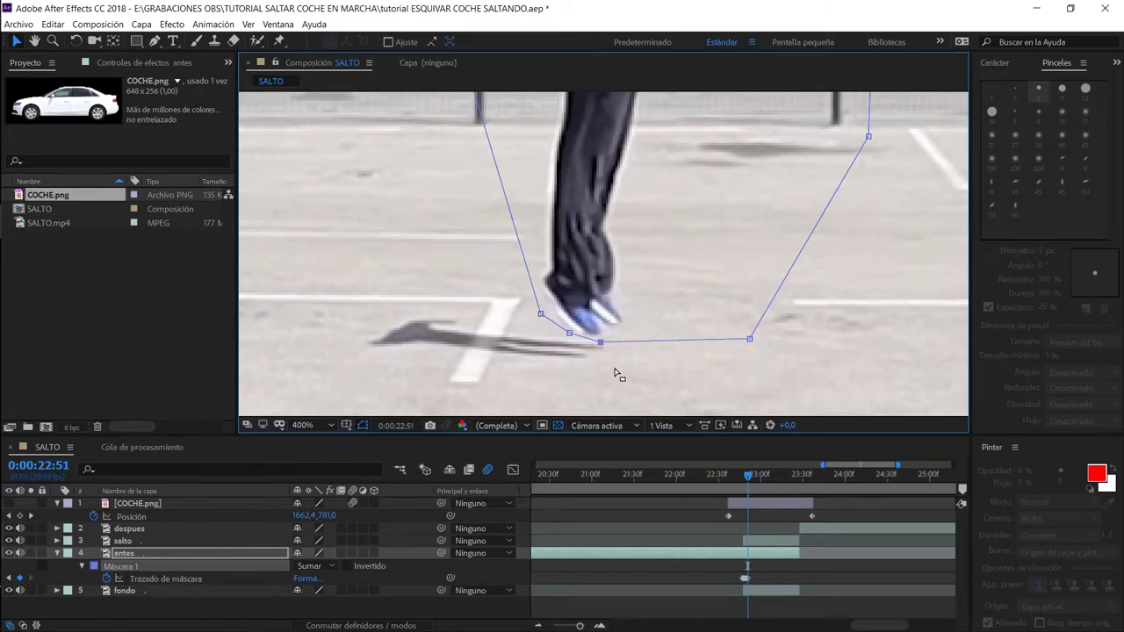
pyautogui.press('pagedown')
pyautogui.scroll(-2, 619, 375)
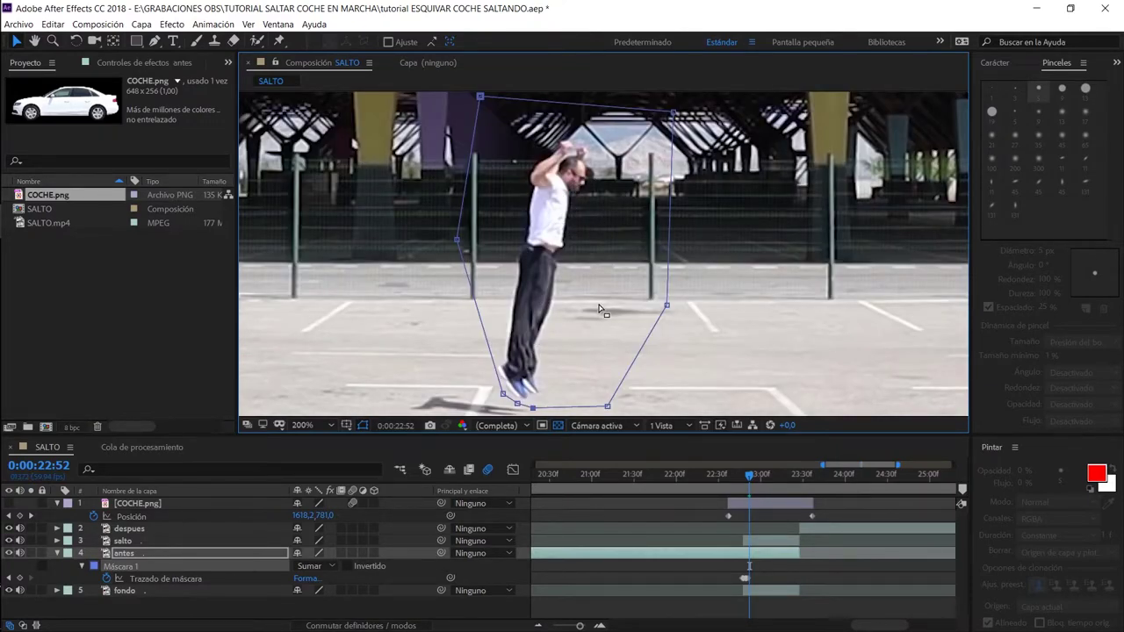
# Add Mask Path keyframes at 23:00 and 23:21
pyautogui.press('pagedown')
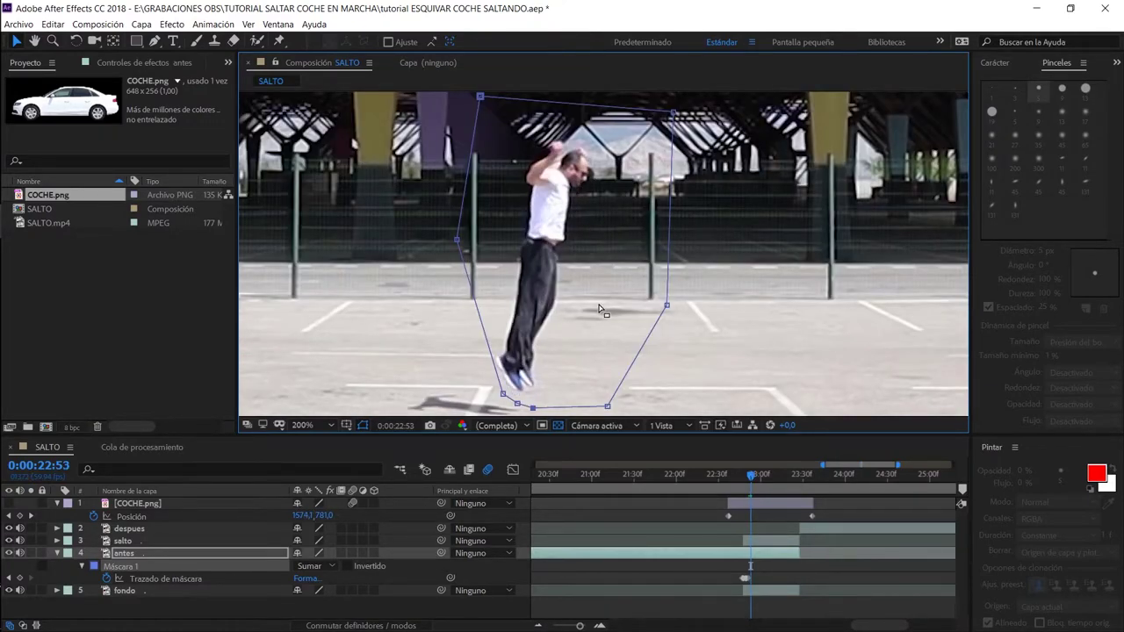
pyautogui.press('pagedown')
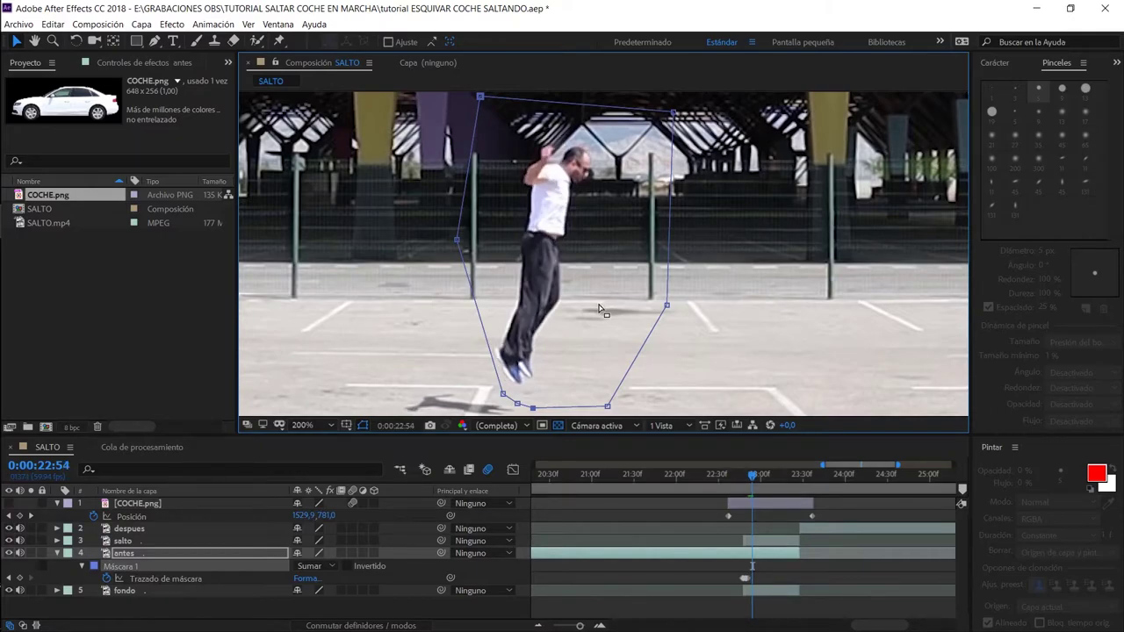
pyautogui.press('pagedown')
pyautogui.press('pagedown')
pyautogui.press('pagedown')
pyautogui.press('pagedown')
pyautogui.press('pagedown')
pyautogui.press('pagedown')
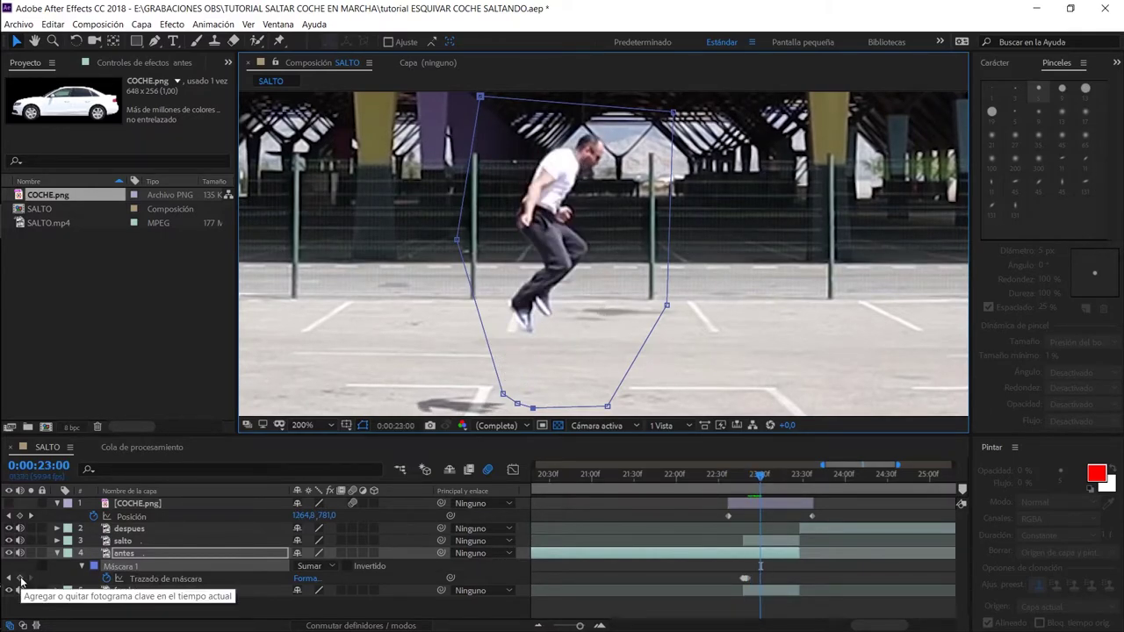
pyautogui.click(20, 580)
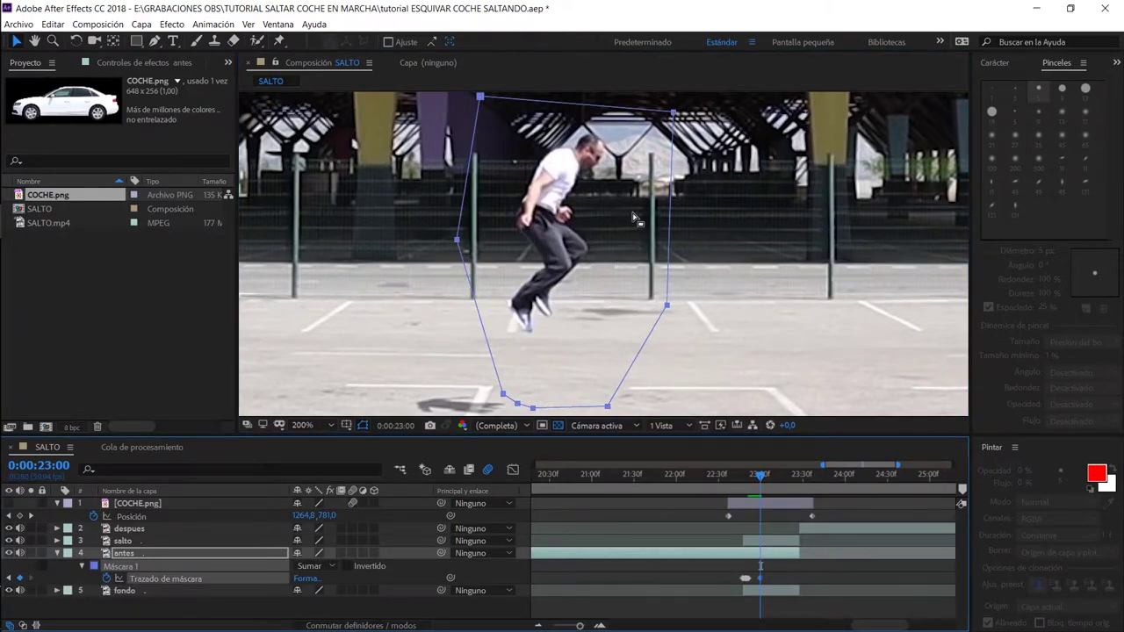
pyautogui.hotkey('shift', 'pagedown')
pyautogui.hotkey('shift', 'pagedown')
pyautogui.press('pagedown')
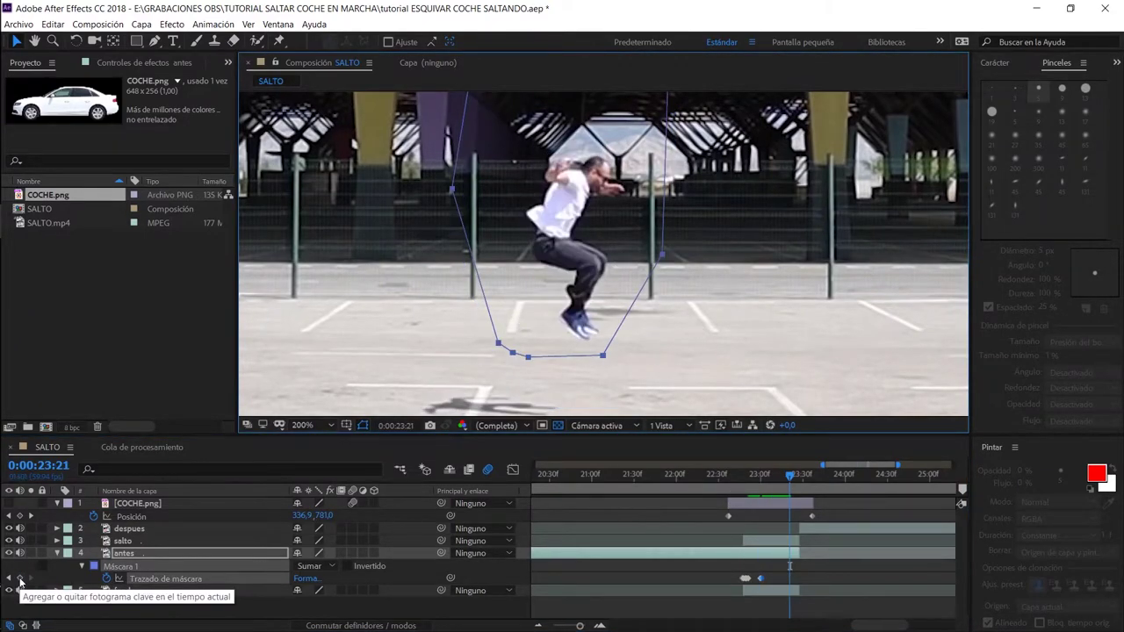
pyautogui.click(20, 580)
# After 23:21, move the mask right and down frame by frame to follow the man's feet
pyautogui.press('pagedown')
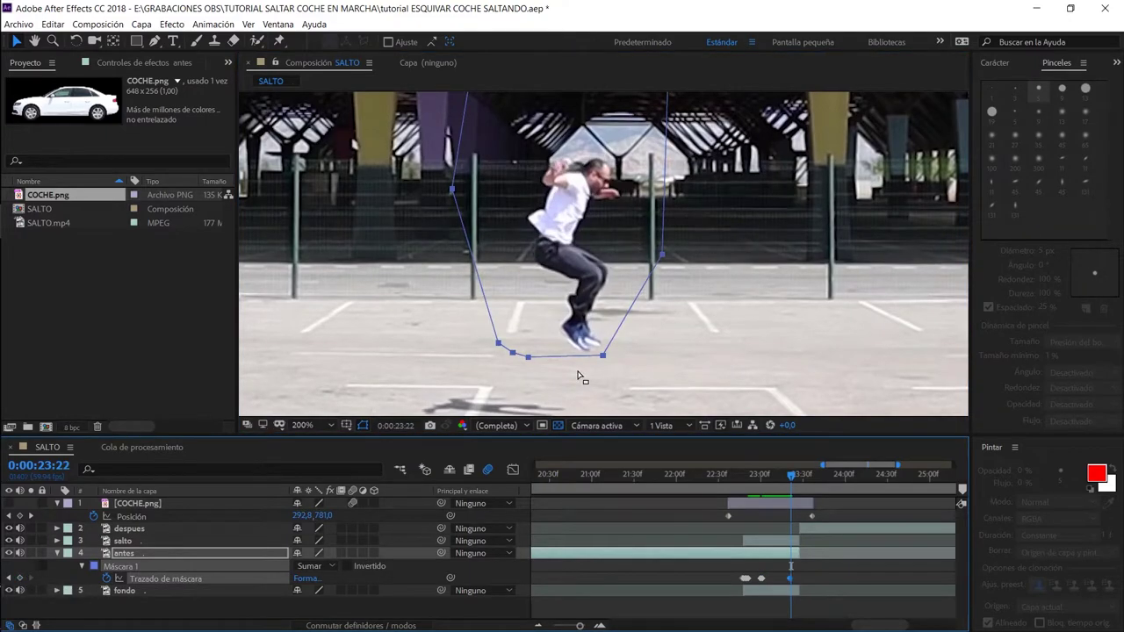
pyautogui.press('pagedown')
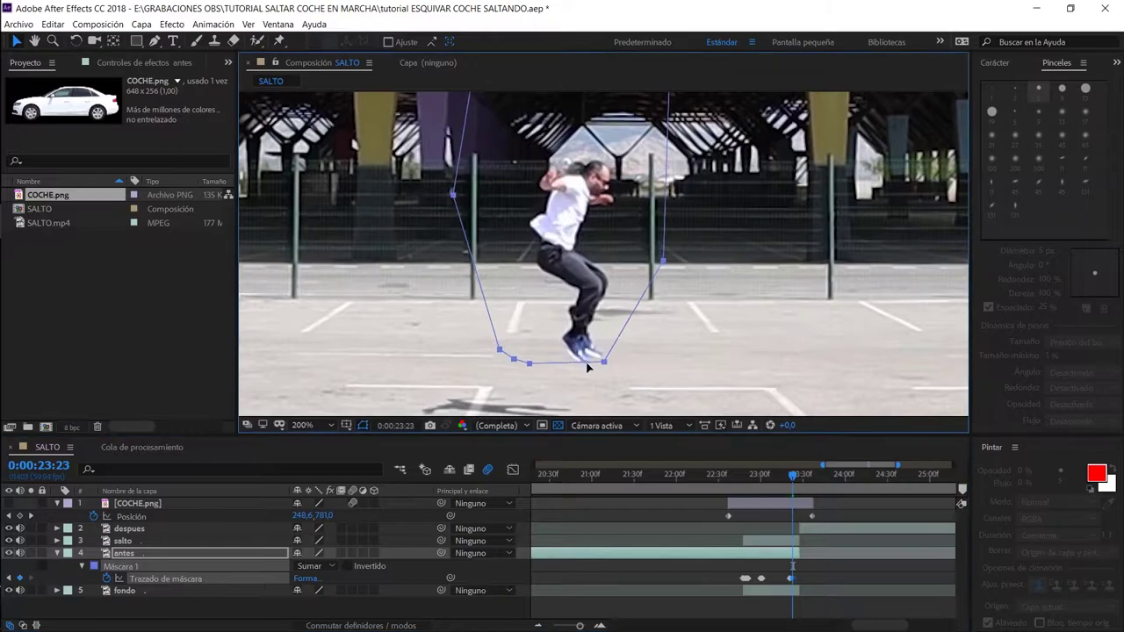
pyautogui.moveTo(585, 359); pyautogui.dragTo(600, 368)
pyautogui.press('pagedown')
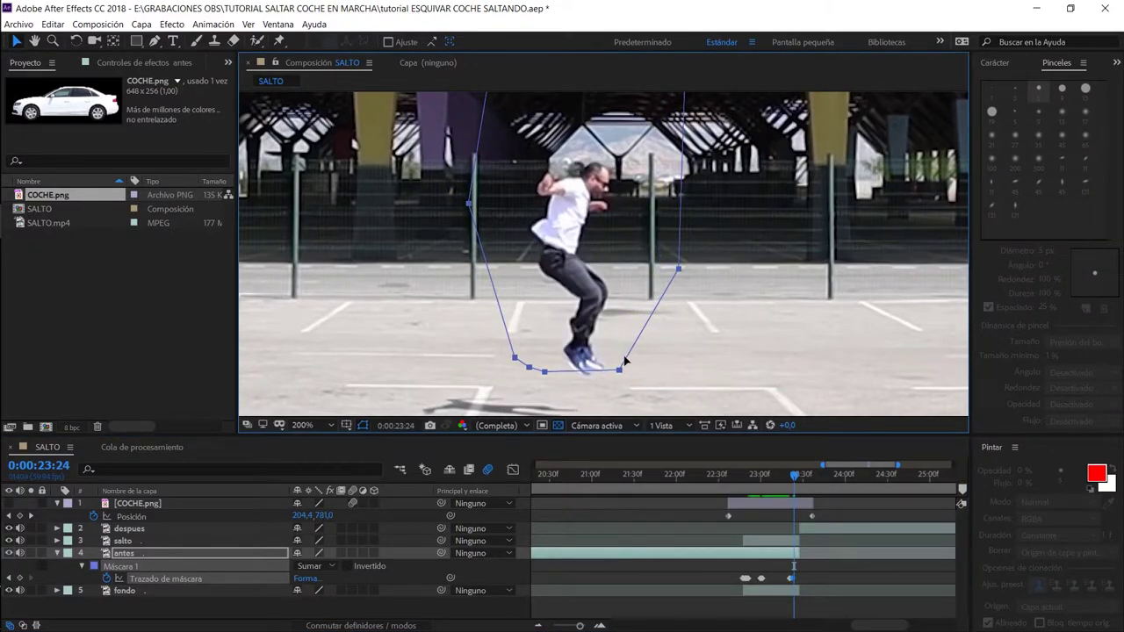
pyautogui.moveTo(606, 374); pyautogui.dragTo(621, 384)
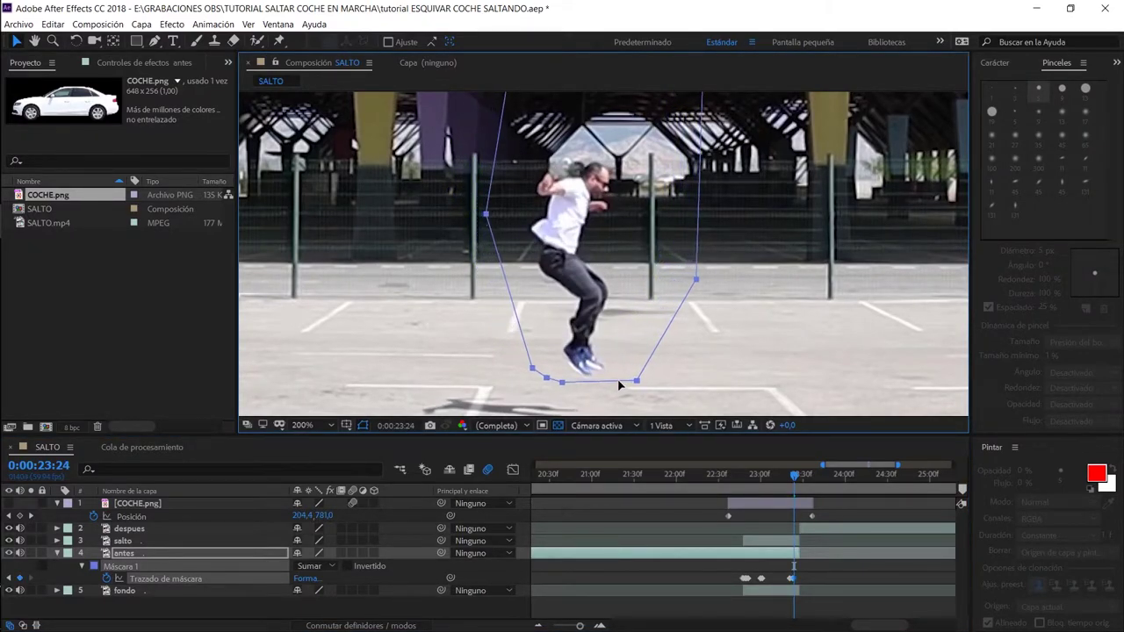
pyautogui.press('pagedown')
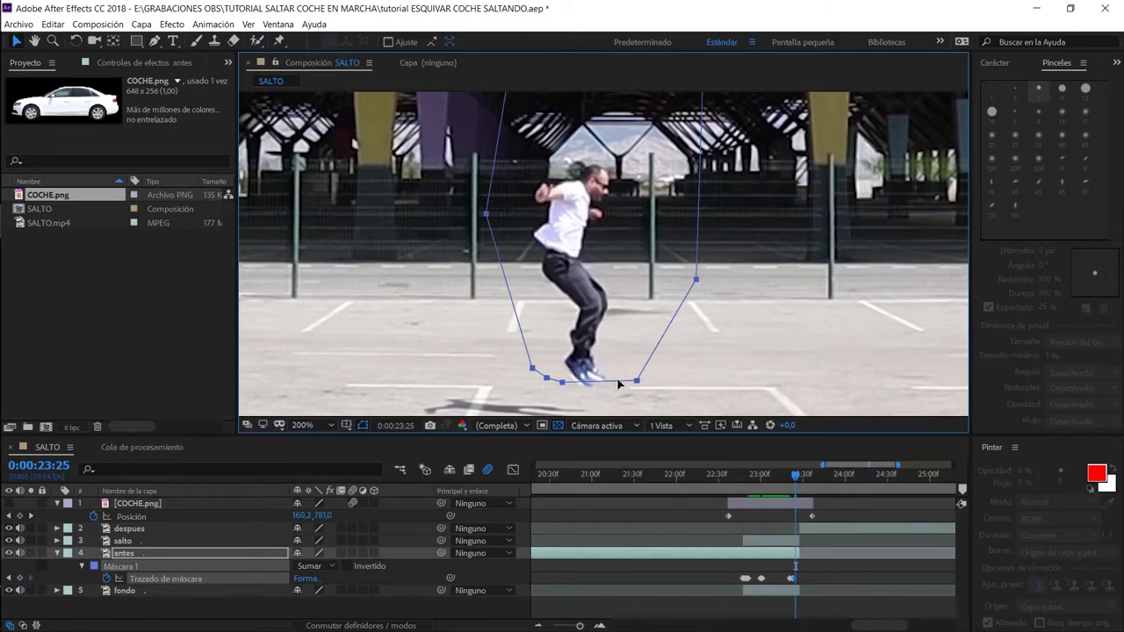
pyautogui.moveTo(619, 384); pyautogui.dragTo(631, 394)
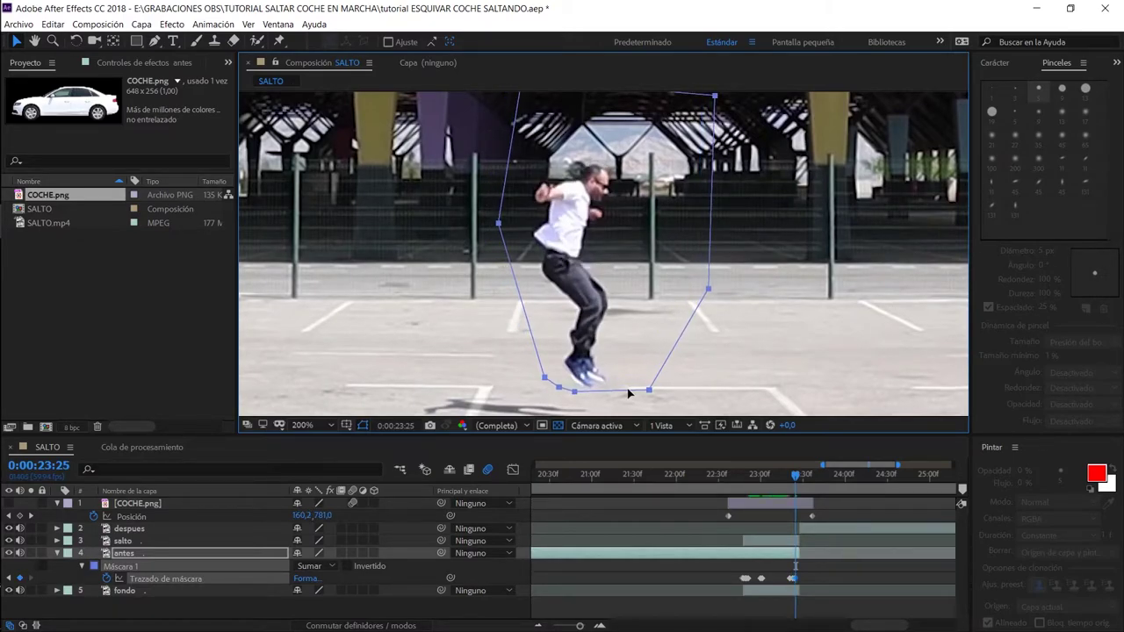
pyautogui.press('pagedown')
pyautogui.moveTo(628, 393); pyautogui.dragTo(639, 406)
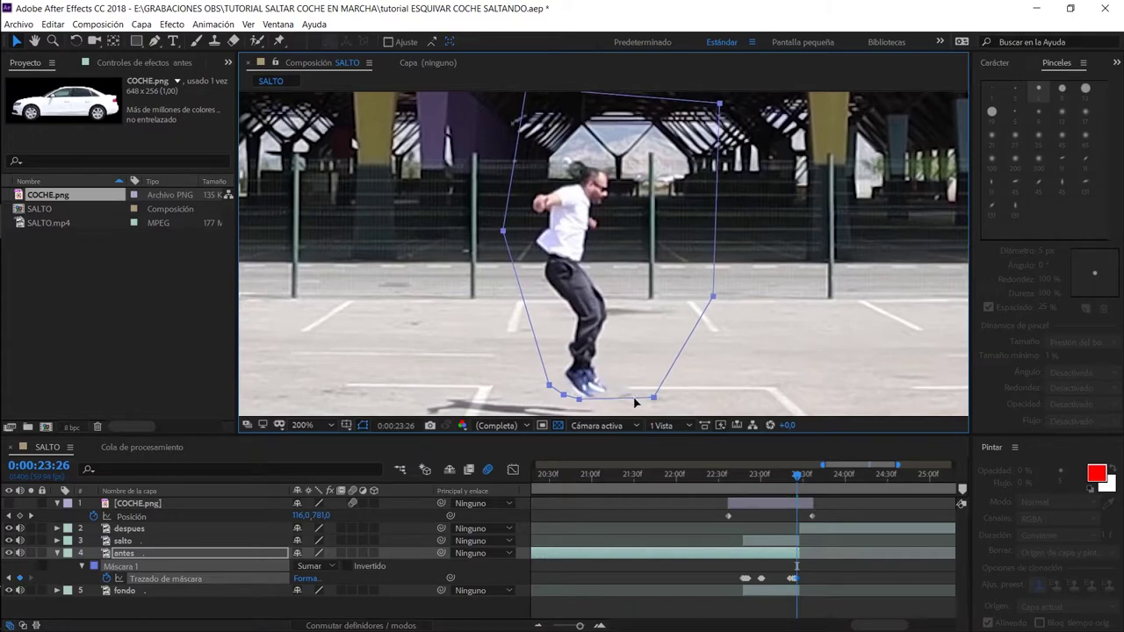
pyautogui.press('pagedown')
pyautogui.scroll(2, 619, 315)
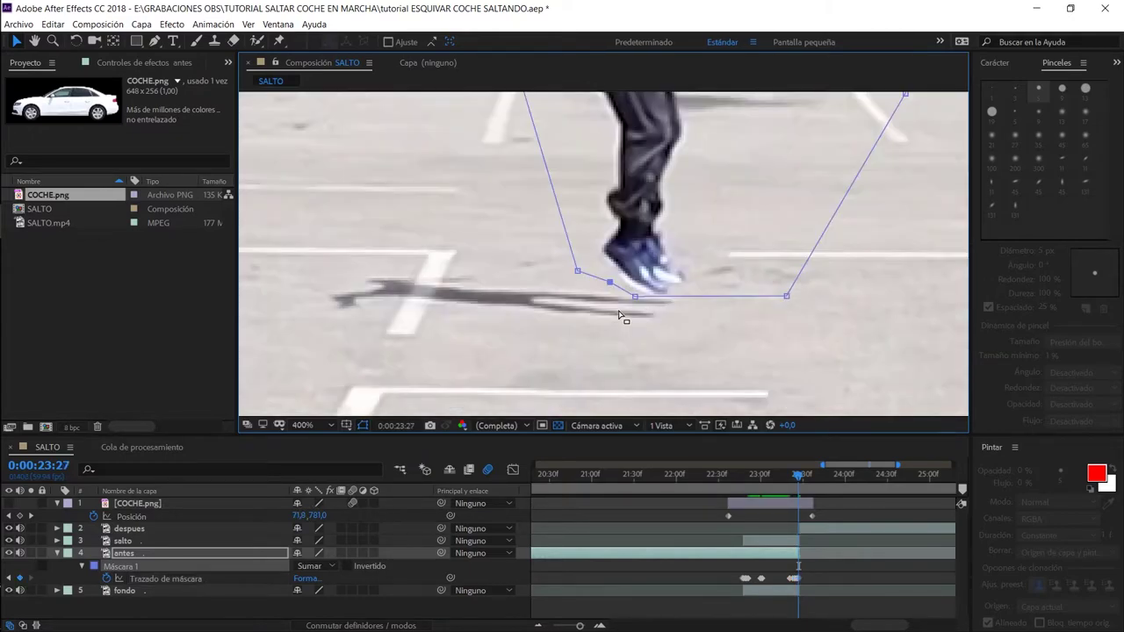
pyautogui.press('pagedown')
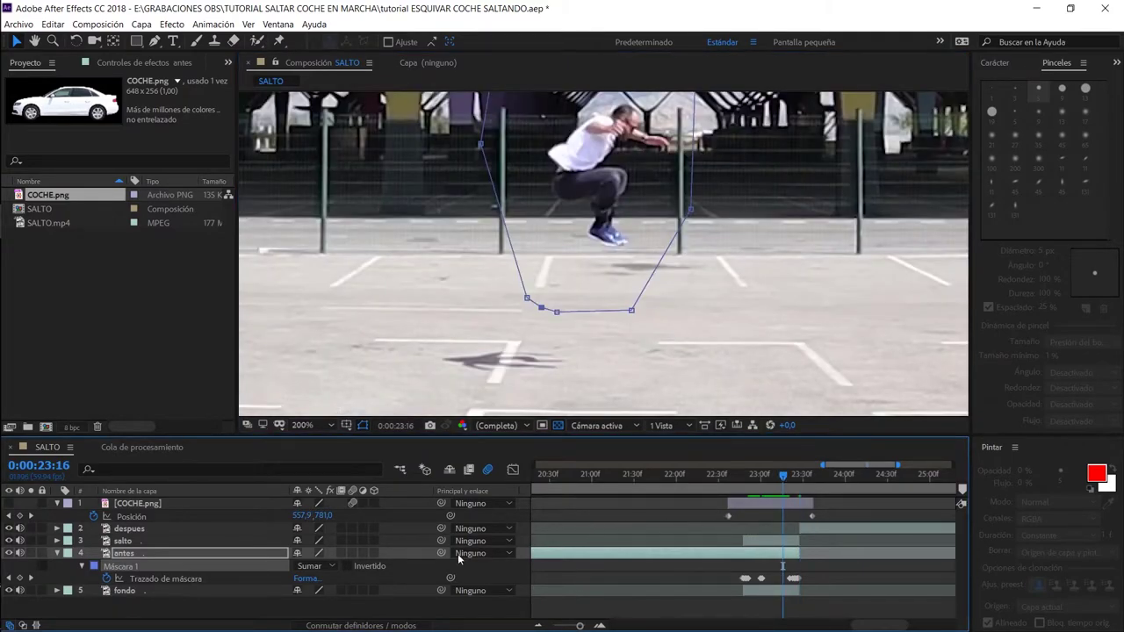
# Solo antes, switch Mask 1 from Sumar to Restar, then go to 22:36
pyautogui.click(30, 552)
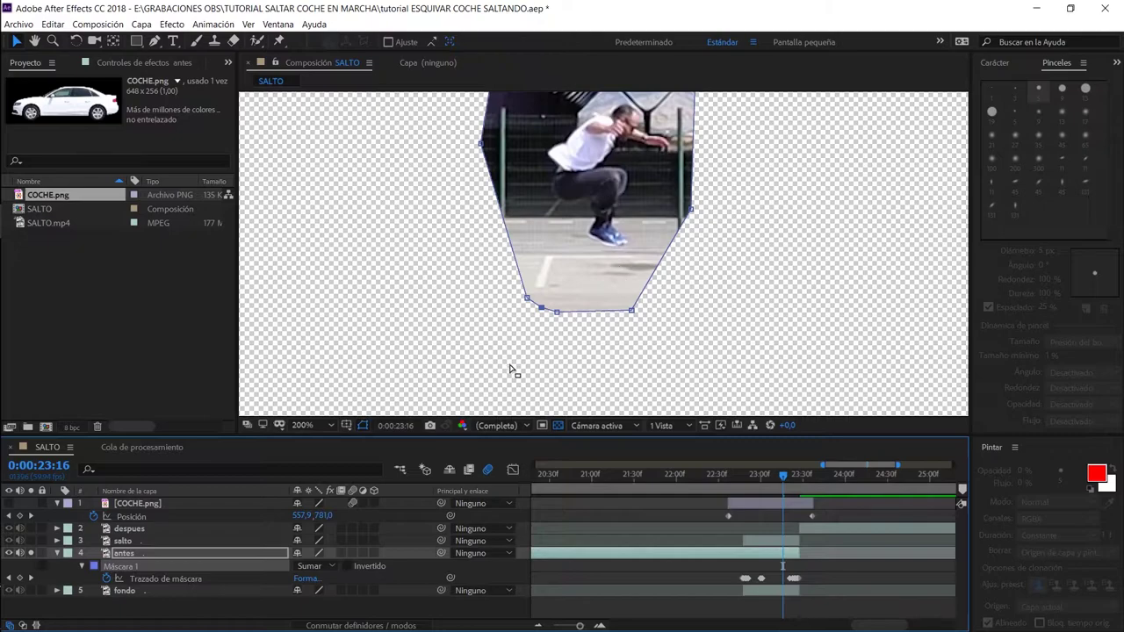
pyautogui.click(329, 572)
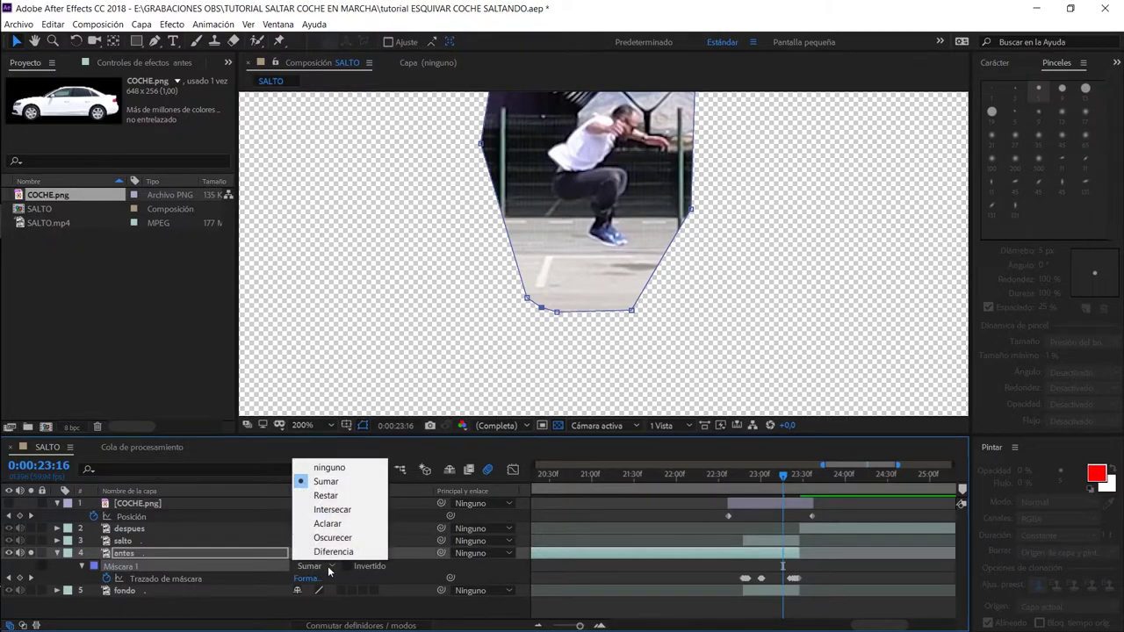
pyautogui.click(336, 498)
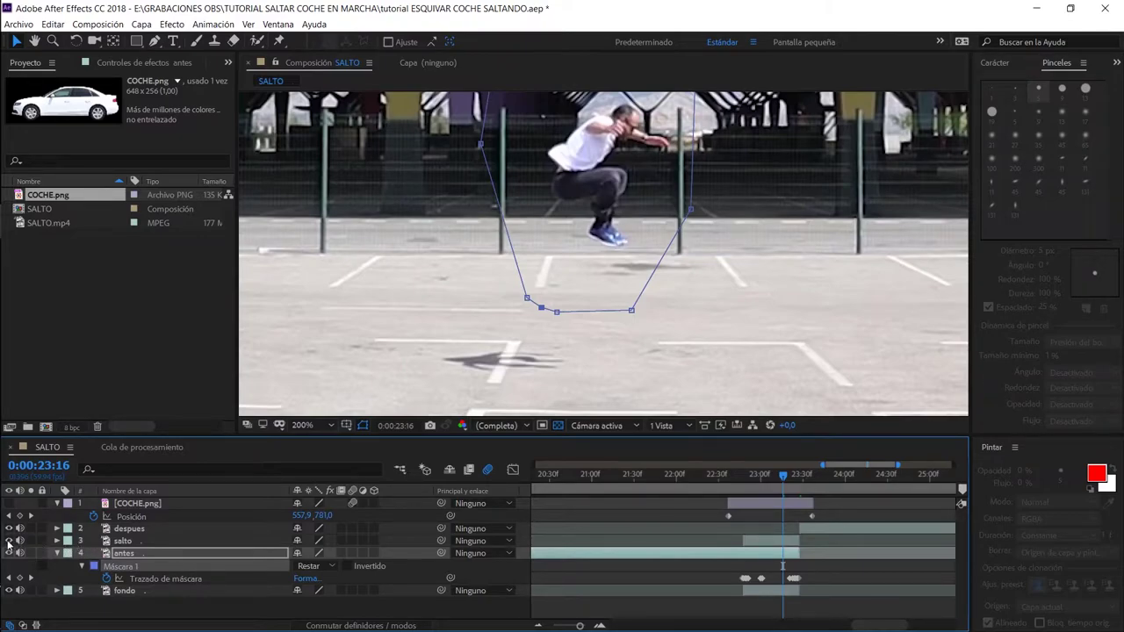
pyautogui.click(728, 480)
pyautogui.press('/')
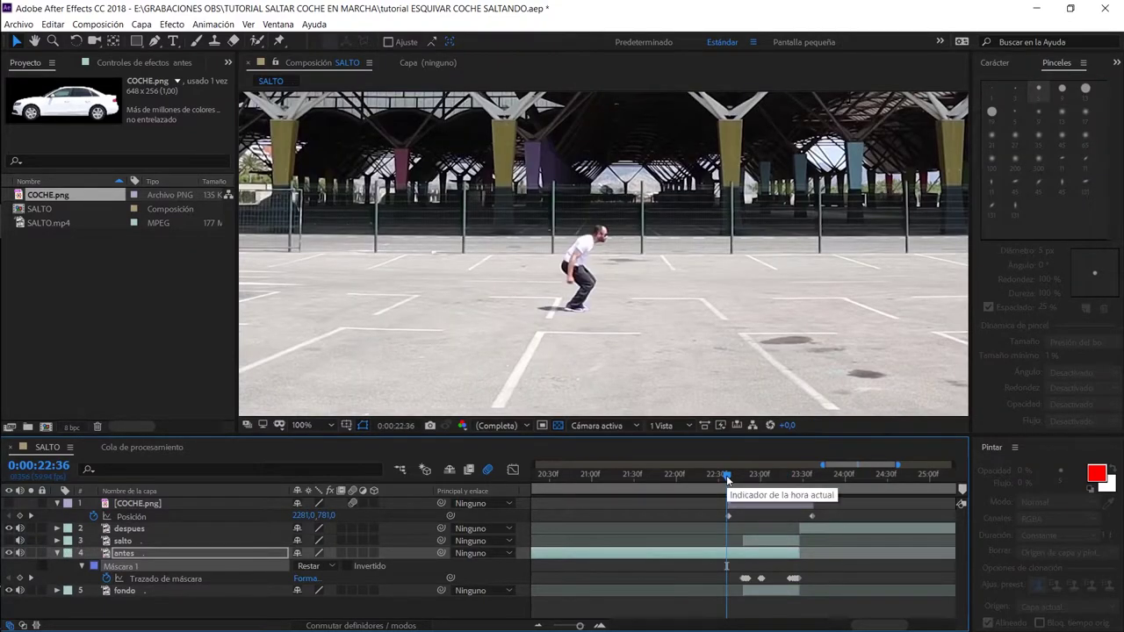
# Scrub the jump from 22:36 to 22:59, settle on 22:47, and select the salto layer
pyautogui.moveTo(727, 480); pyautogui.dragTo(807, 476)
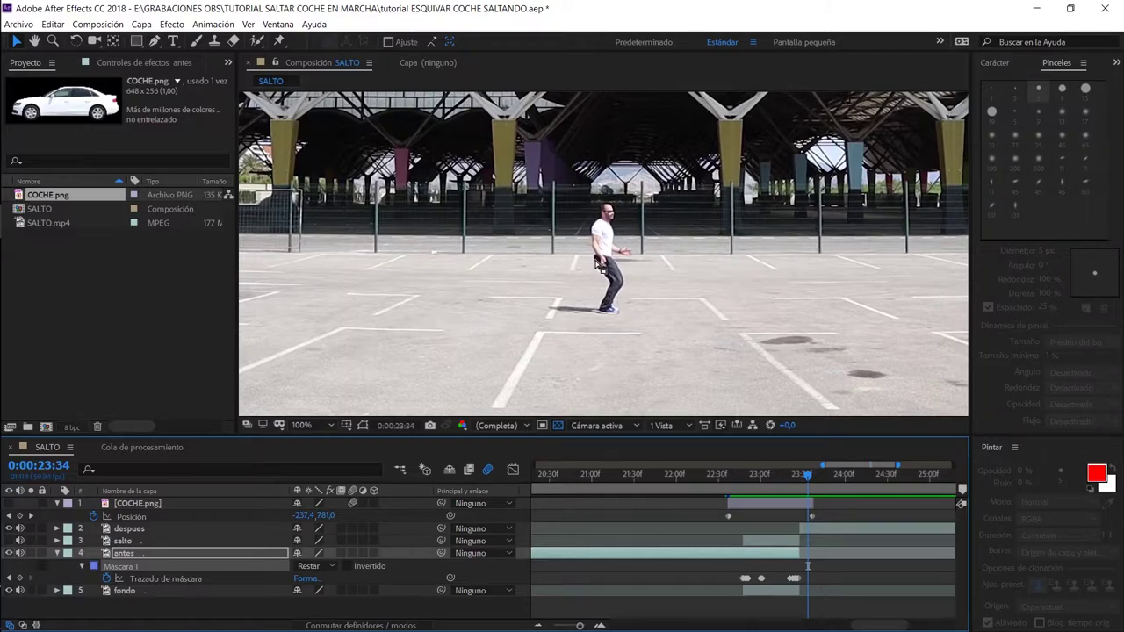
pyautogui.click(760, 475)
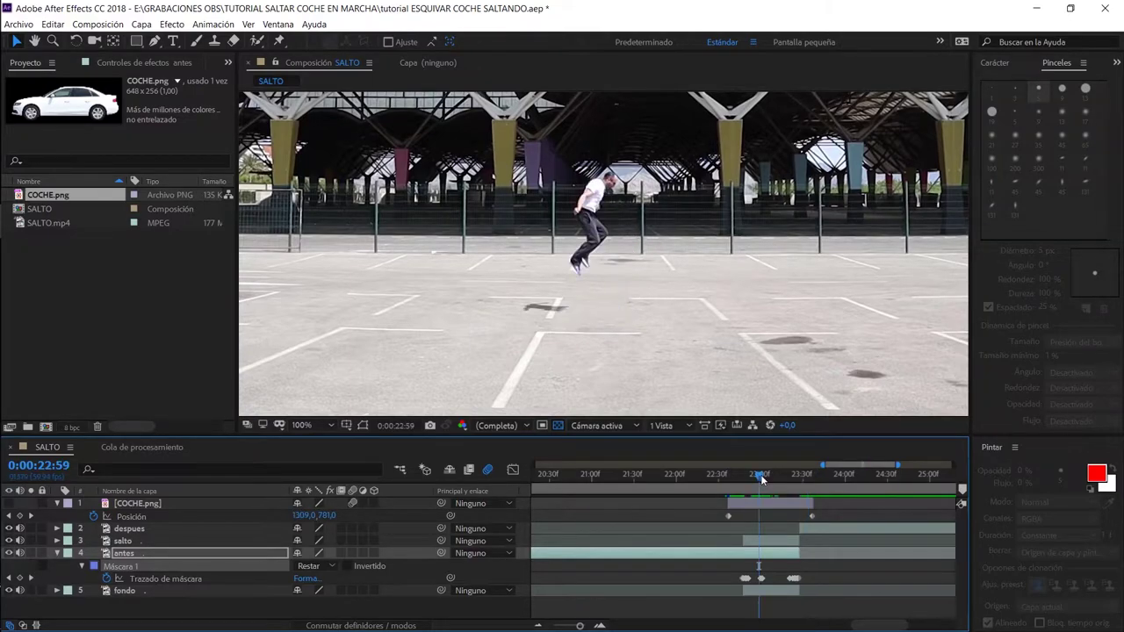
pyautogui.moveTo(761, 474); pyautogui.dragTo(742, 481)
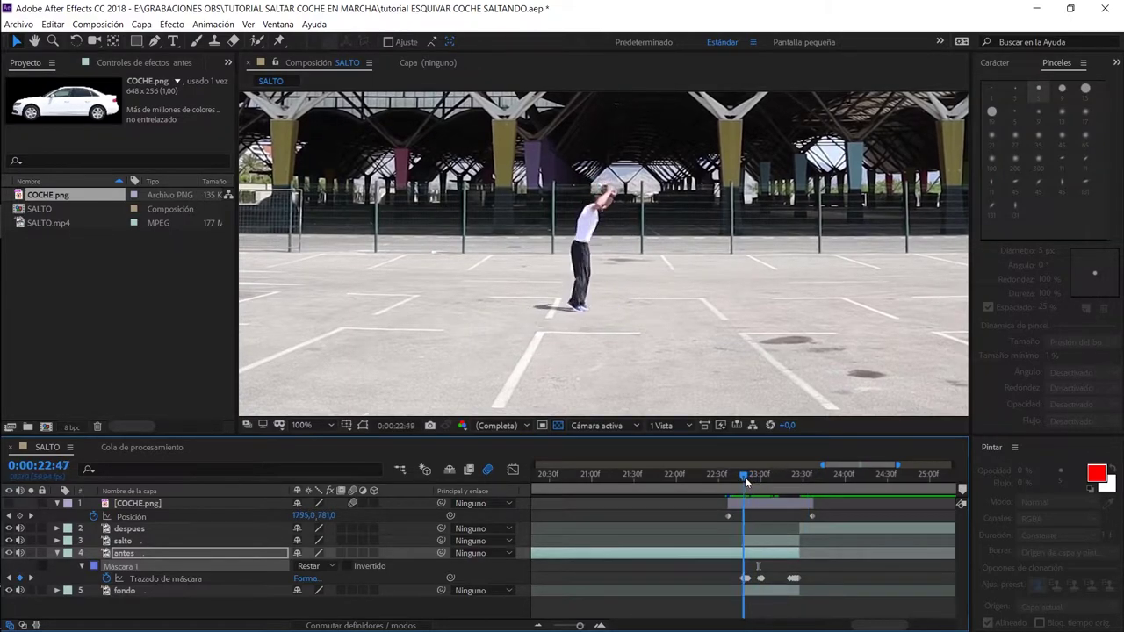
pyautogui.click(136, 544)
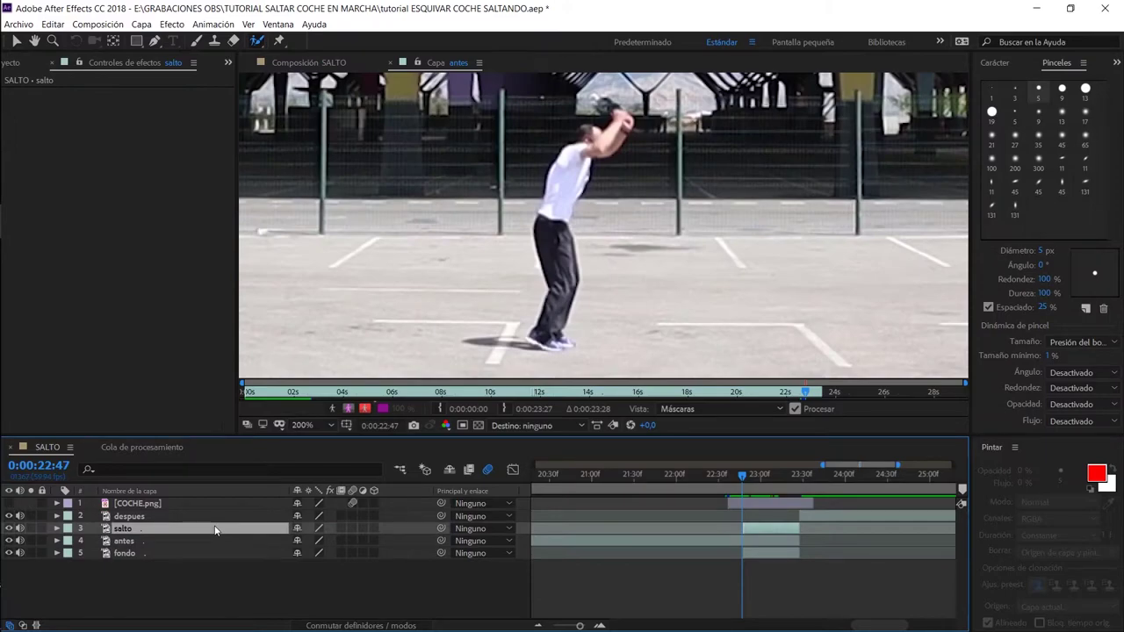
# Precompose salto as 'salto Comp 1' with all attributes moved and the new comp opened
pyautogui.rightClick(138, 528)
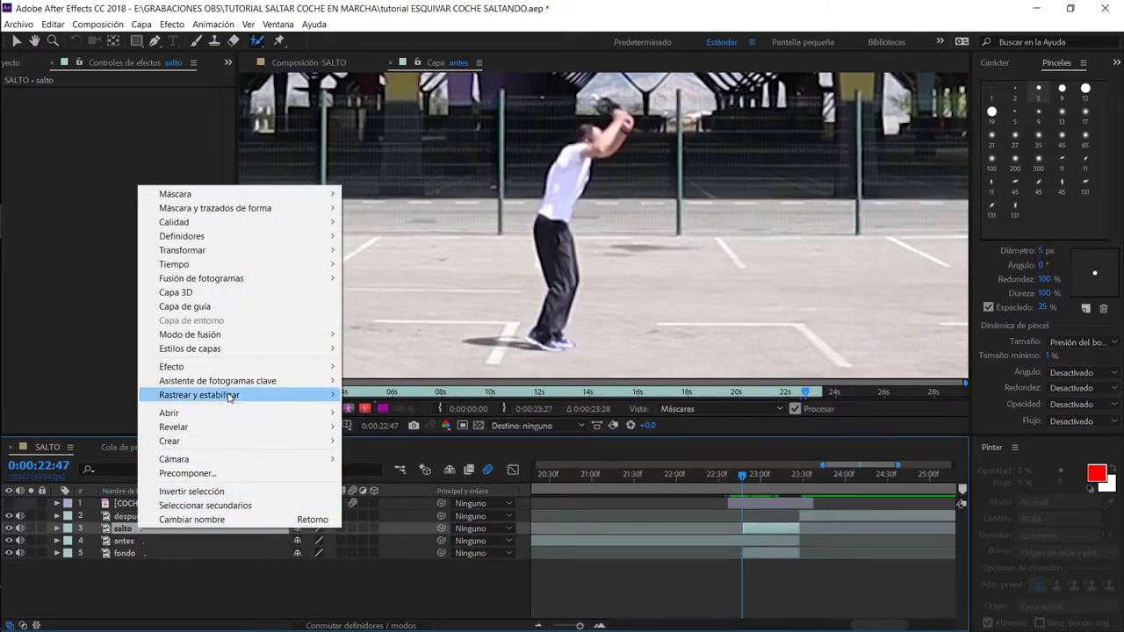
pyautogui.click(207, 475)
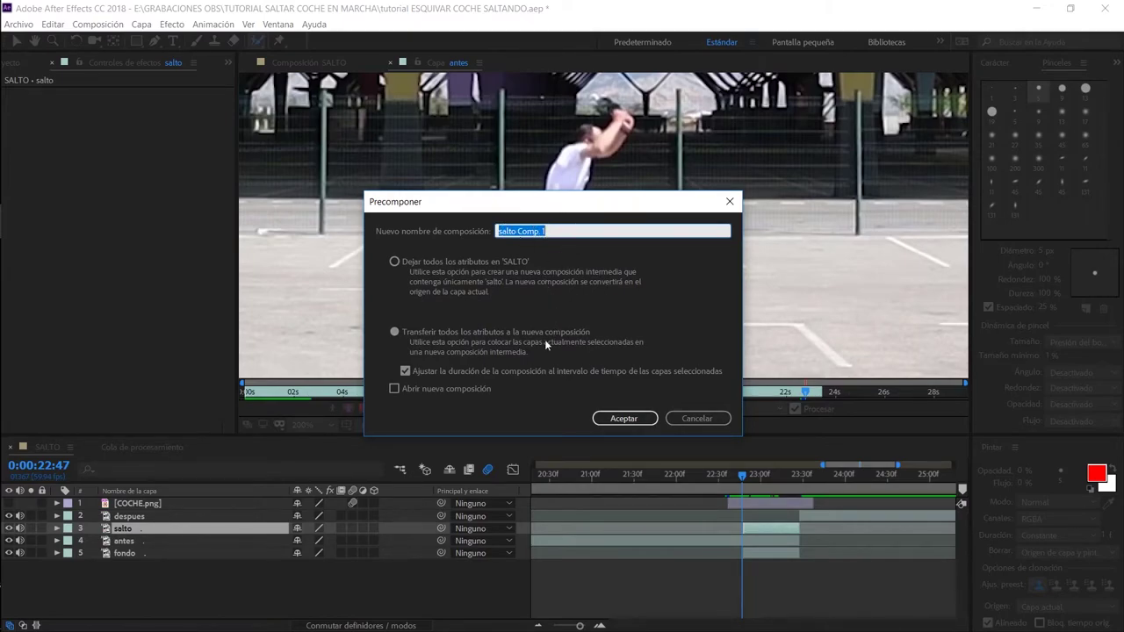
pyautogui.click(395, 332)
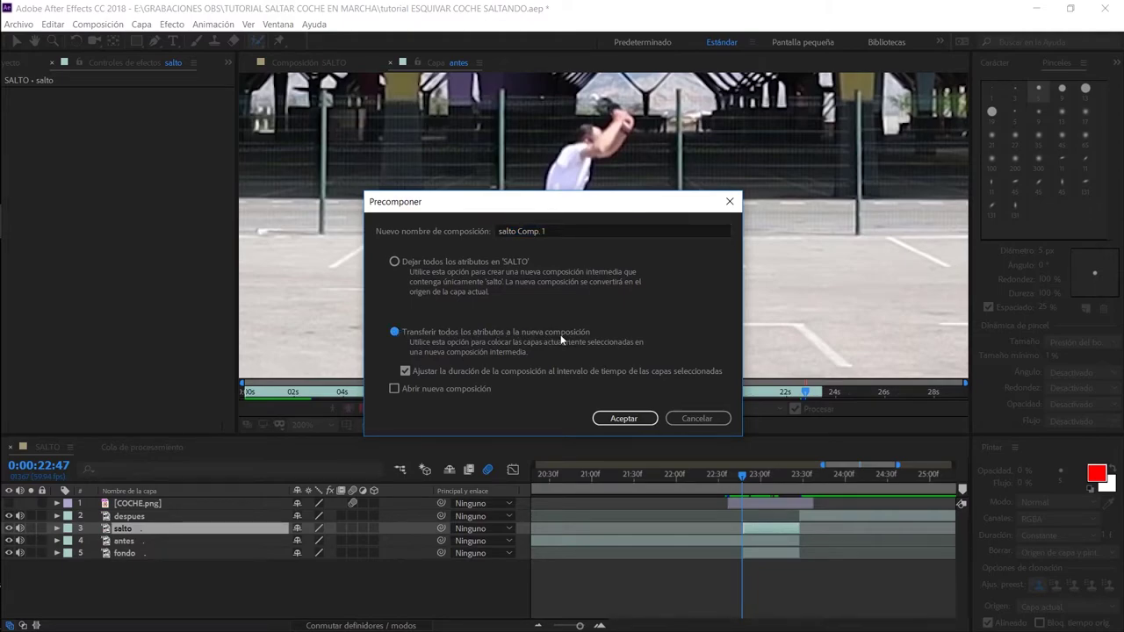
pyautogui.click(405, 372)
pyautogui.click(625, 419)
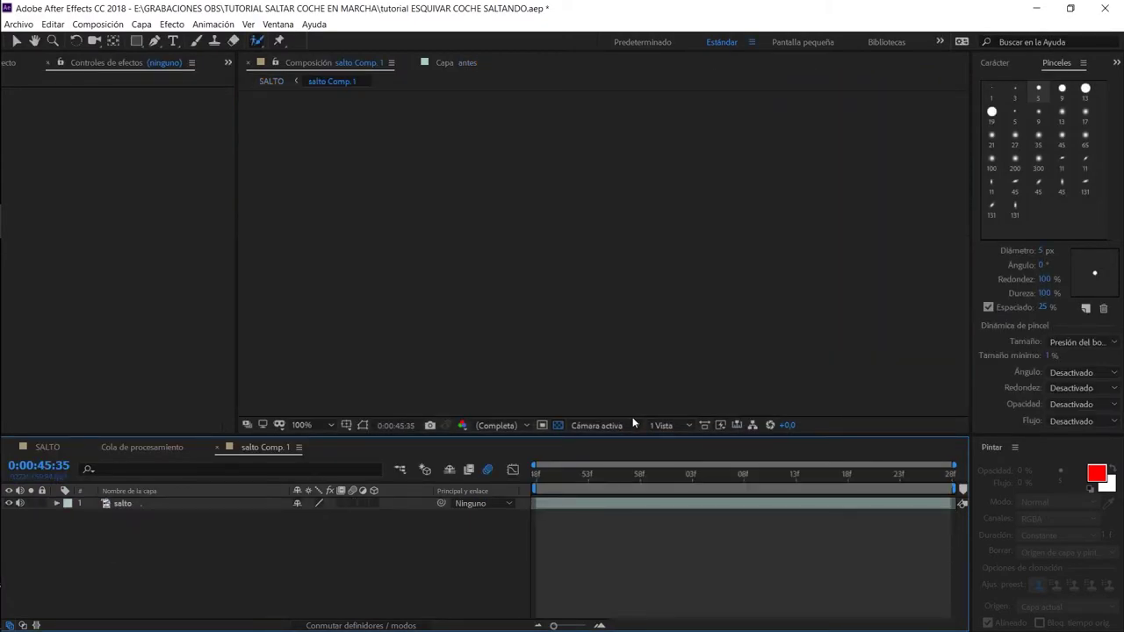
# Cue salto Comp 1 to the take-off frame 0:00:22:48 and zoom the viewer to 200%
pyautogui.moveTo(553, 479); pyautogui.dragTo(664, 480)
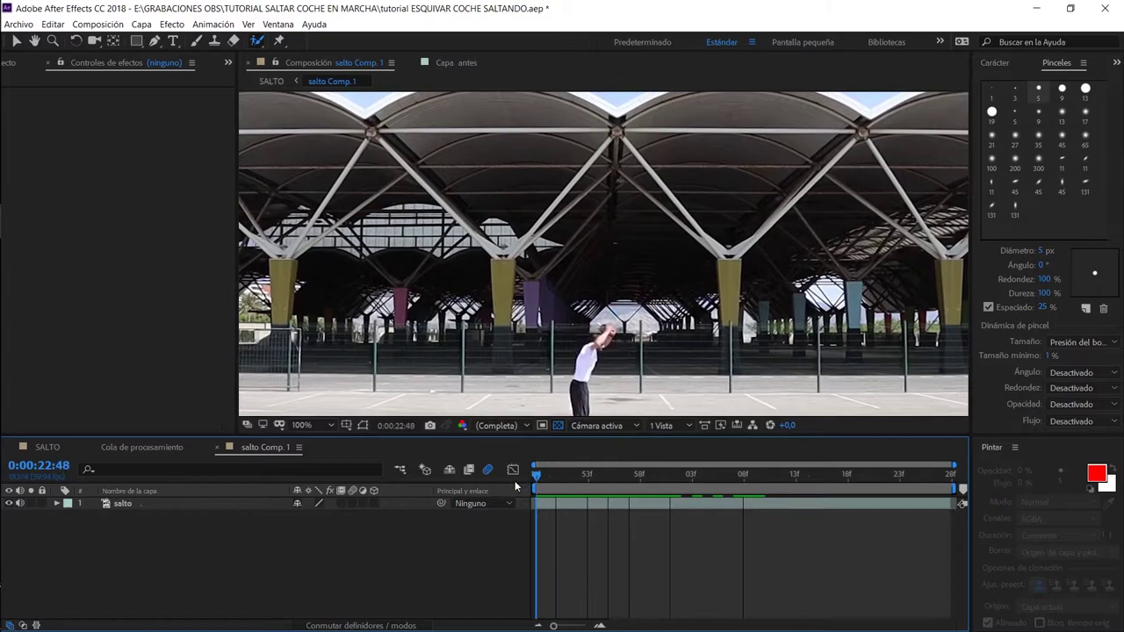
pyautogui.moveTo(664, 480); pyautogui.dragTo(503, 479)
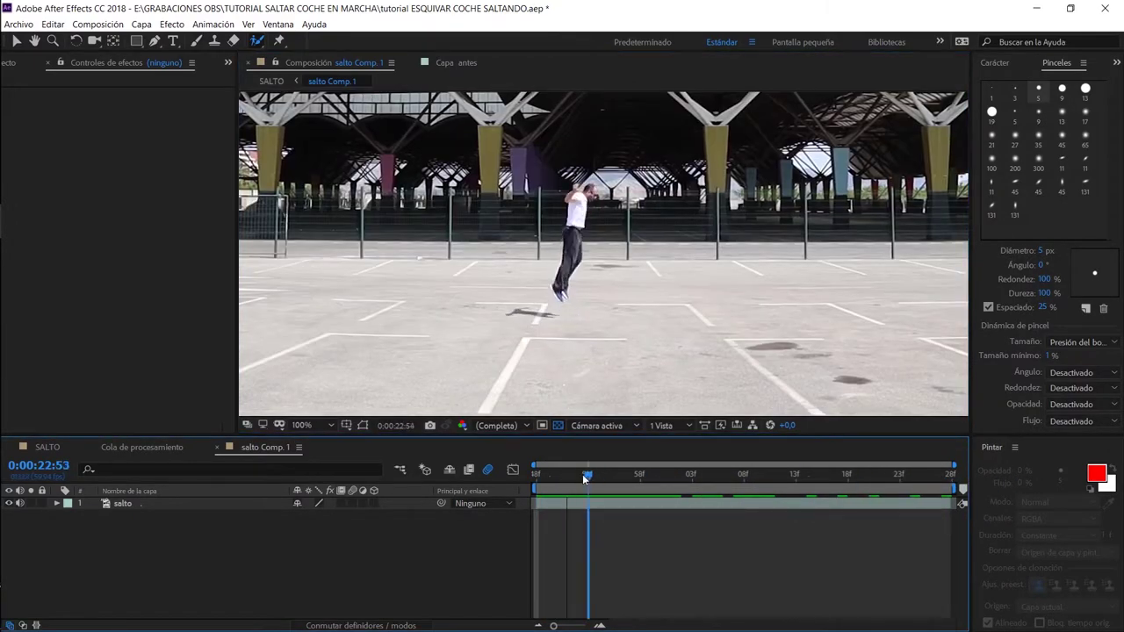
pyautogui.scroll(1, 592, 244)
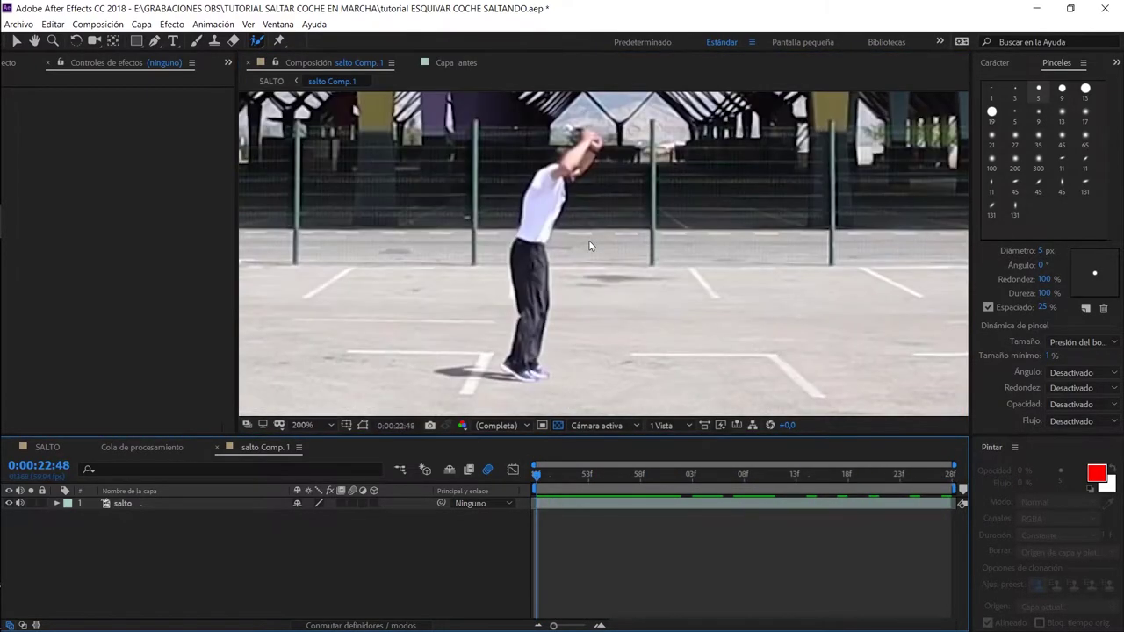
pyautogui.hscroll(-2, 527, 232)
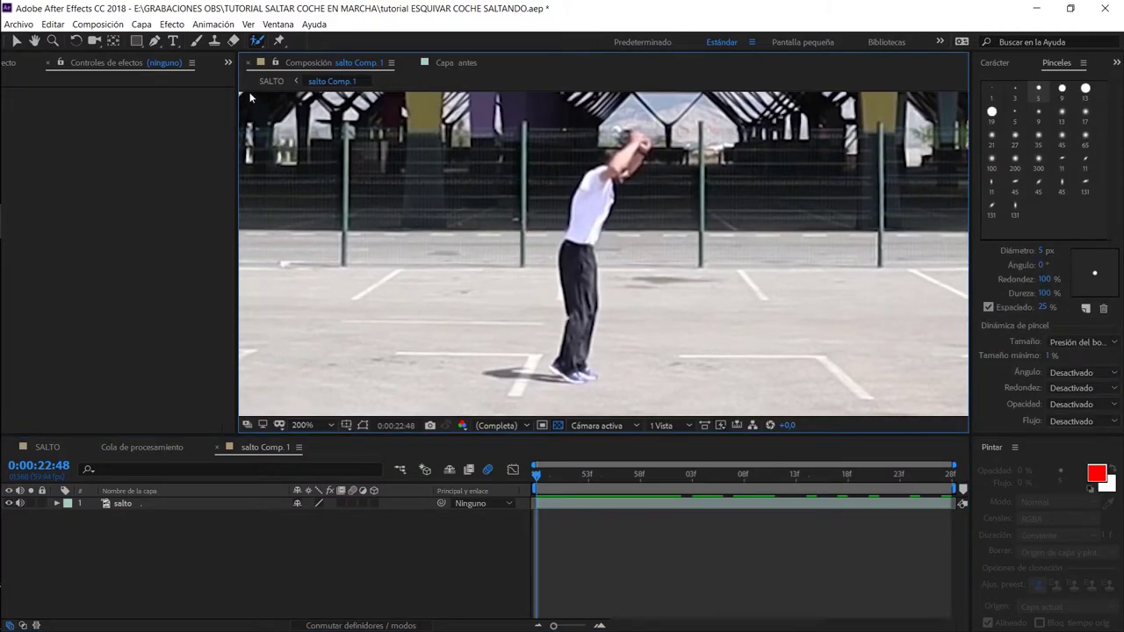
# Open the salto layer in its Layer panel and centre the man in view
pyautogui.doubleClick(588, 263)
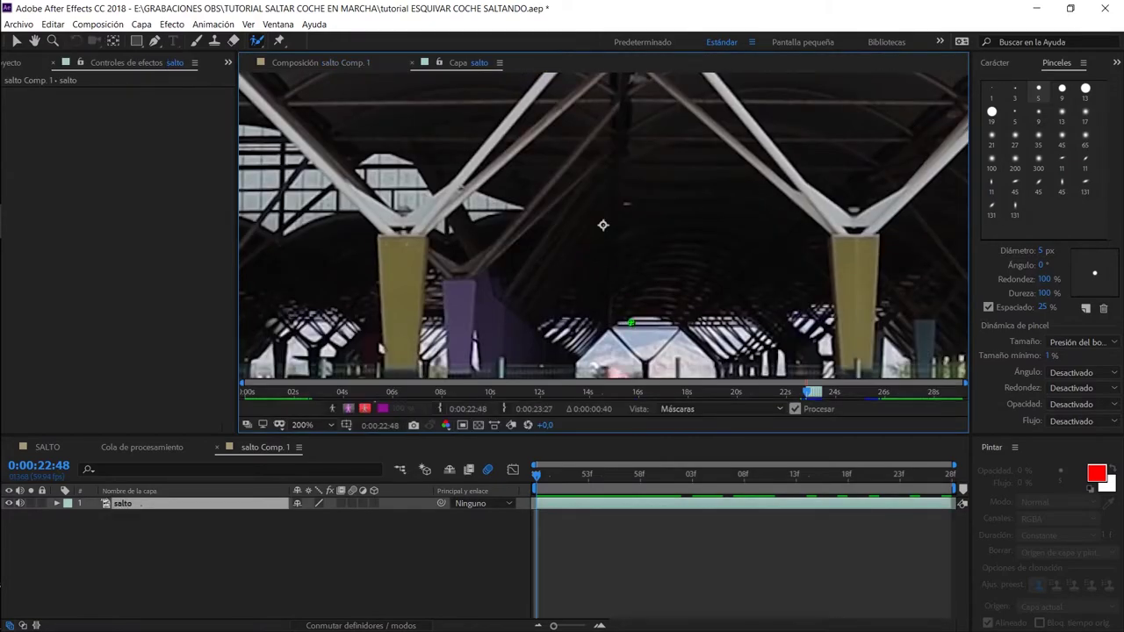
pyautogui.scroll(-5, 602, 225)
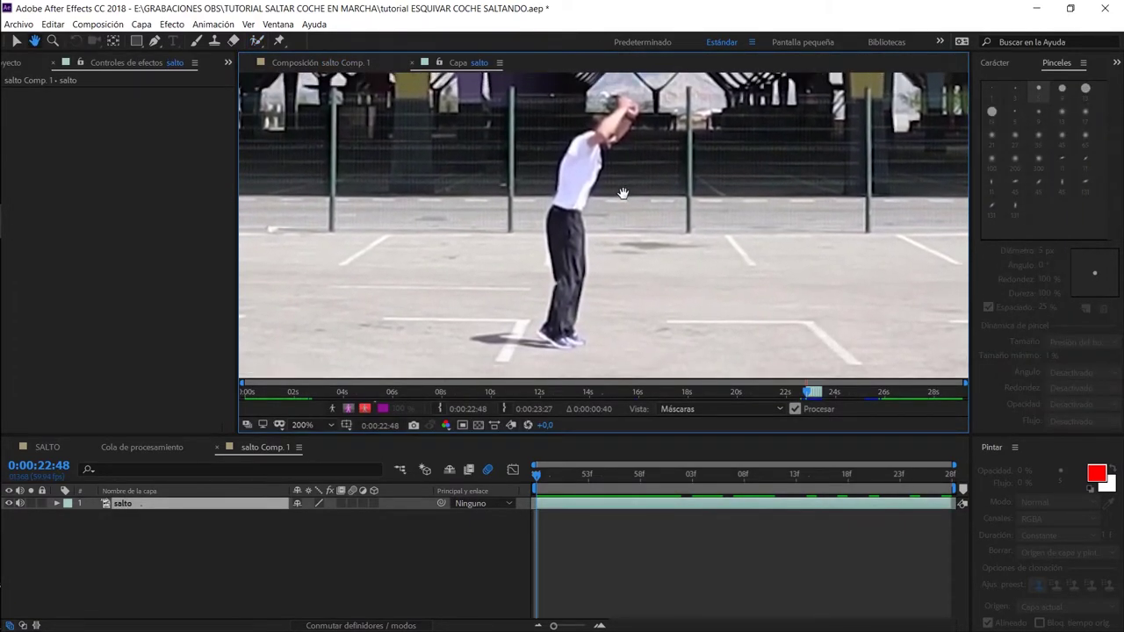
pyautogui.moveTo(622, 193); pyautogui.dragTo(577, 195)
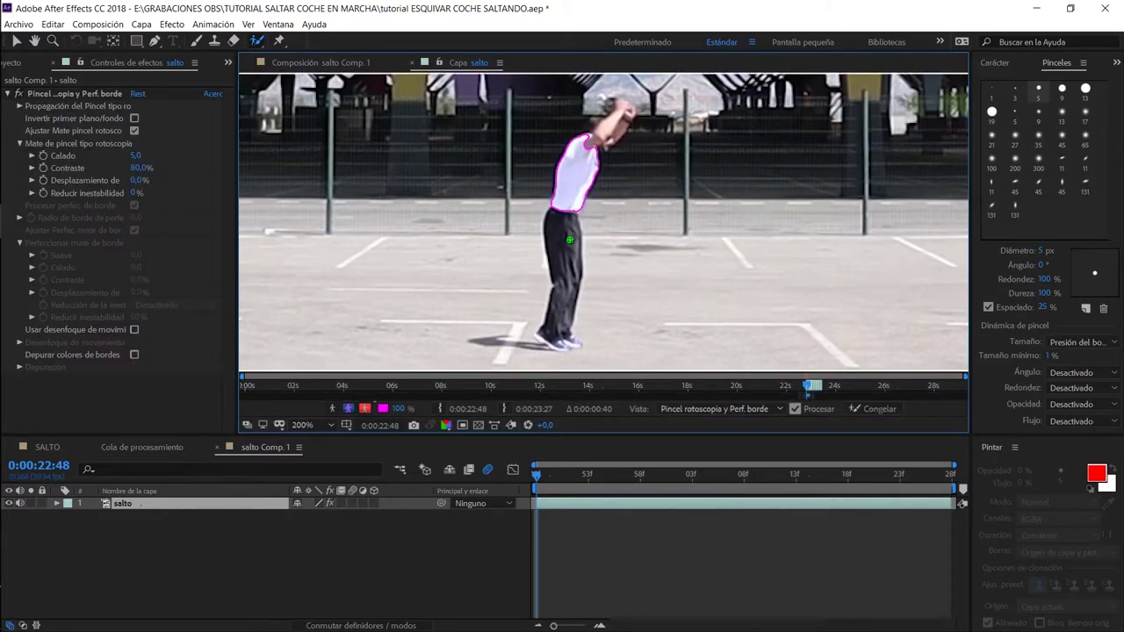
# Paint Roto Brush strokes over the legs, feet, raised arms and hands with a 13 px brush
pyautogui.moveTo(570, 240); pyautogui.dragTo(566, 248)
pyautogui.moveTo(566, 303); pyautogui.dragTo(582, 346)
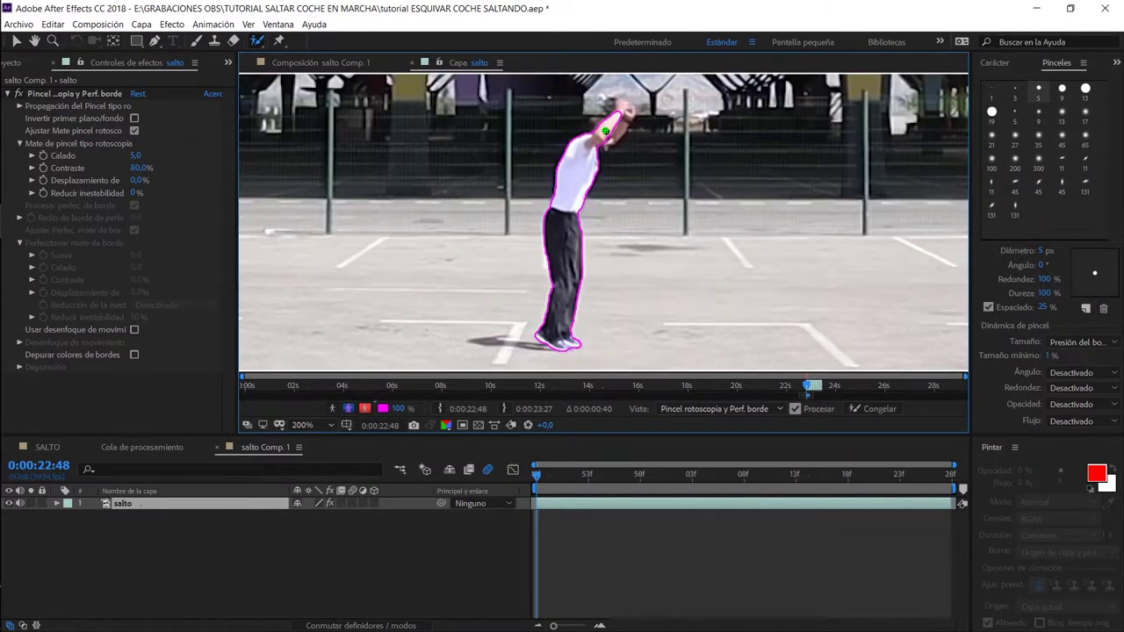
pyautogui.moveTo(605, 131); pyautogui.dragTo(624, 112)
pyautogui.click(1085, 88)
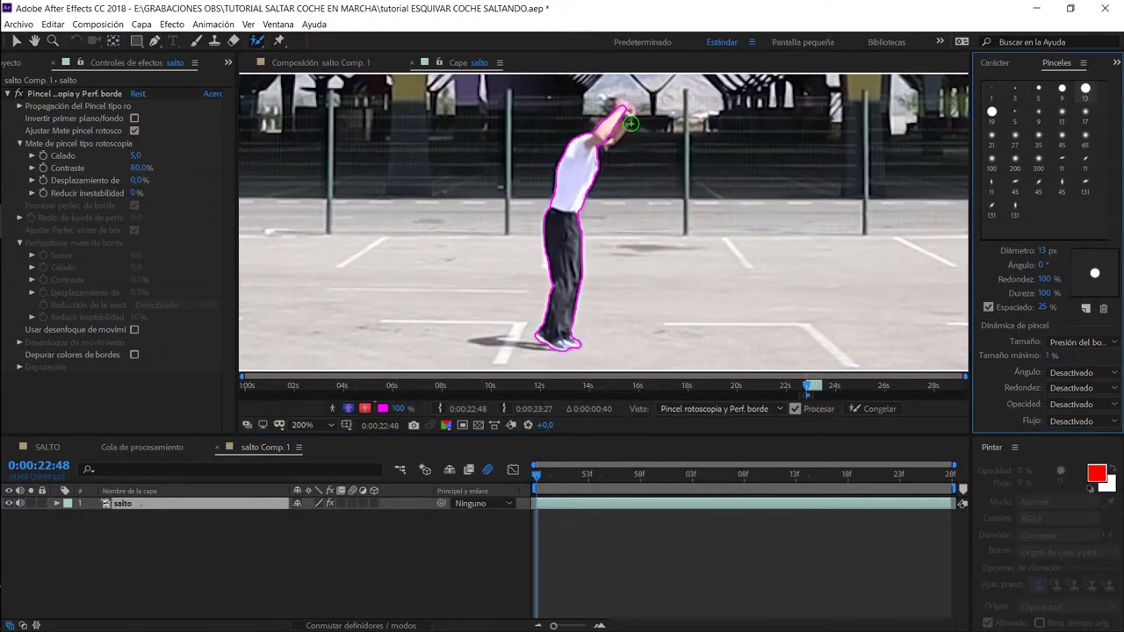
pyautogui.moveTo(624, 121); pyautogui.dragTo(614, 127)
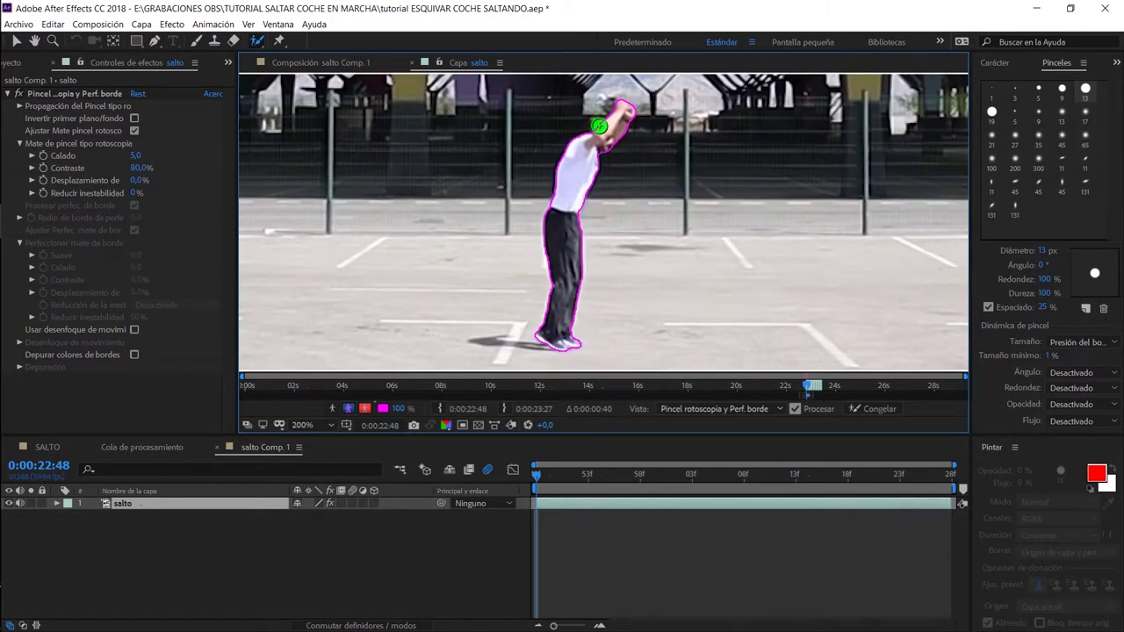
pyautogui.press('.')
pyautogui.moveTo(595, 142); pyautogui.dragTo(597, 316)
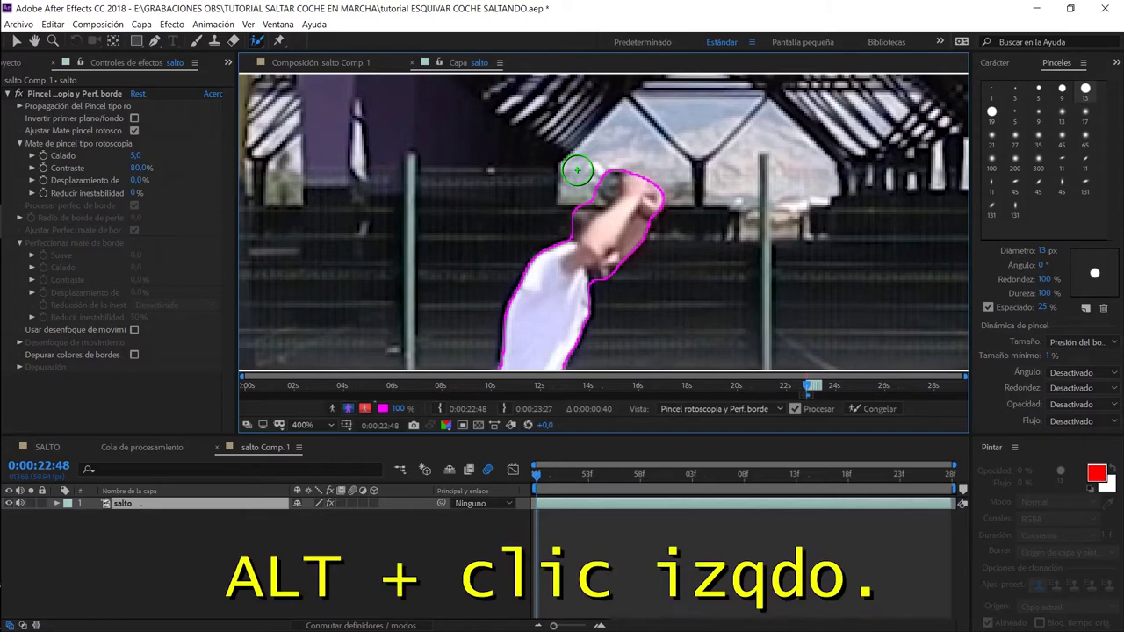
# Subtract the background patch by the head, preview the matte on magenta, and propagate to 22:49
pyautogui.press('alt')
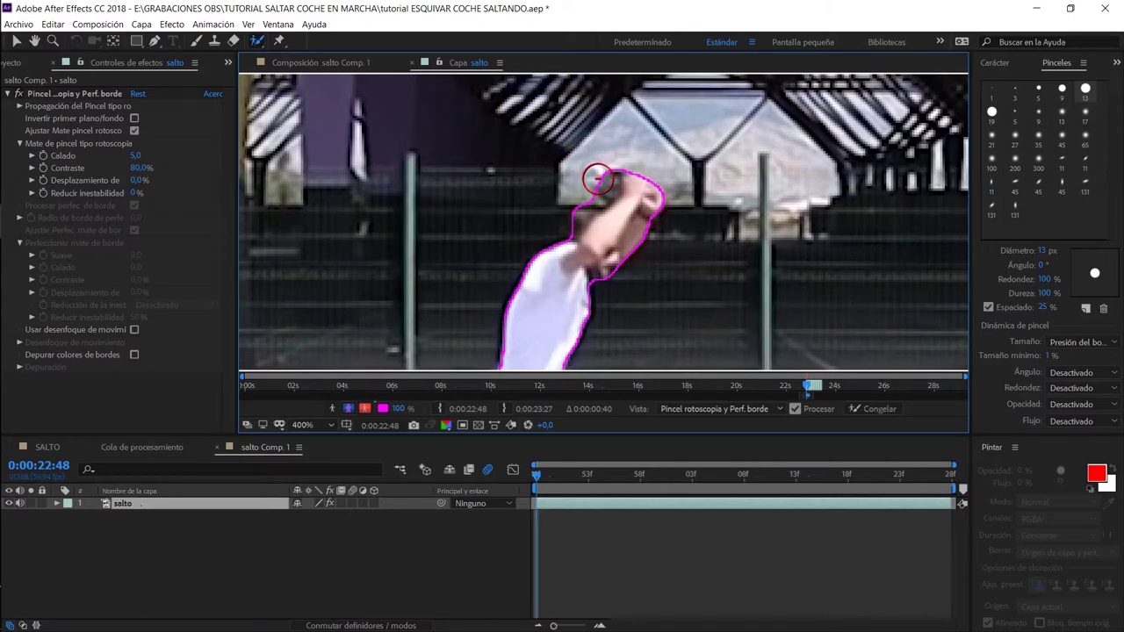
pyautogui.keyDown('alt'); pyautogui.click(598, 182); pyautogui.keyUp('alt')
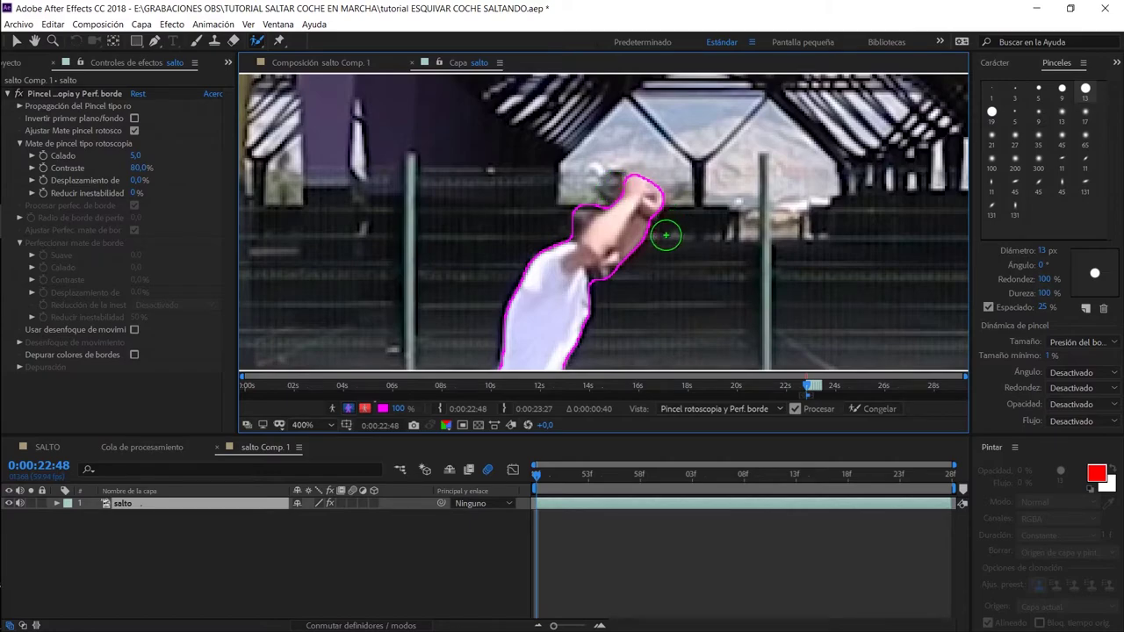
pyautogui.scroll(-2, 602, 239)
pyautogui.hotkey('alt', '6')
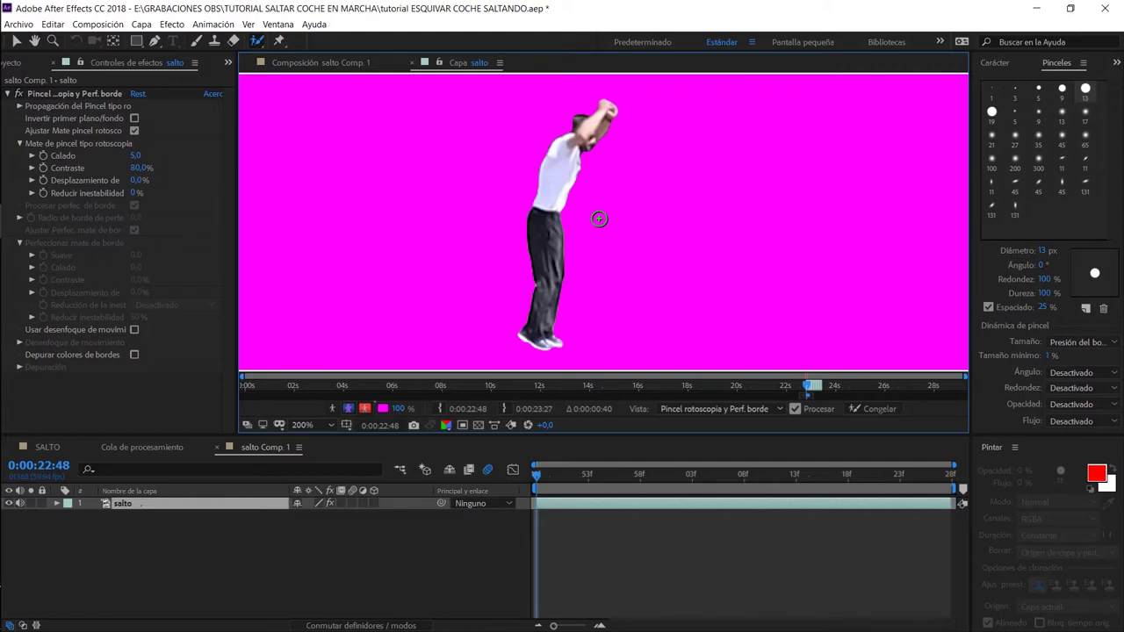
pyautogui.press('pagedown')
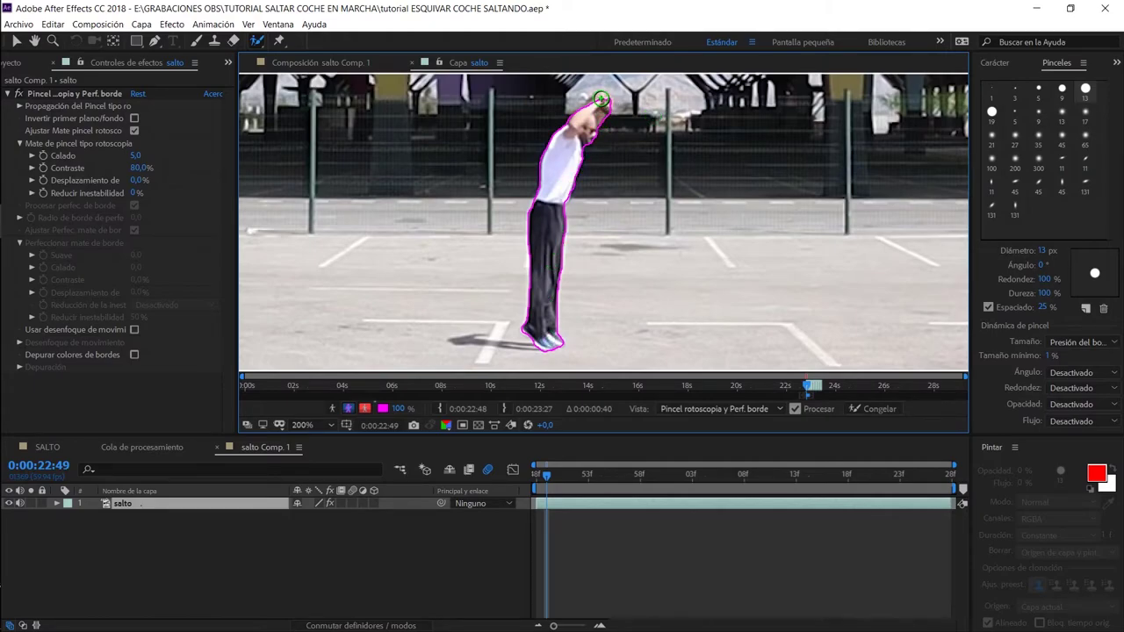
# Touch up the hand edges at 400% with a 5 px brush and propagate to 22:50
pyautogui.scroll(2, 613, 100)
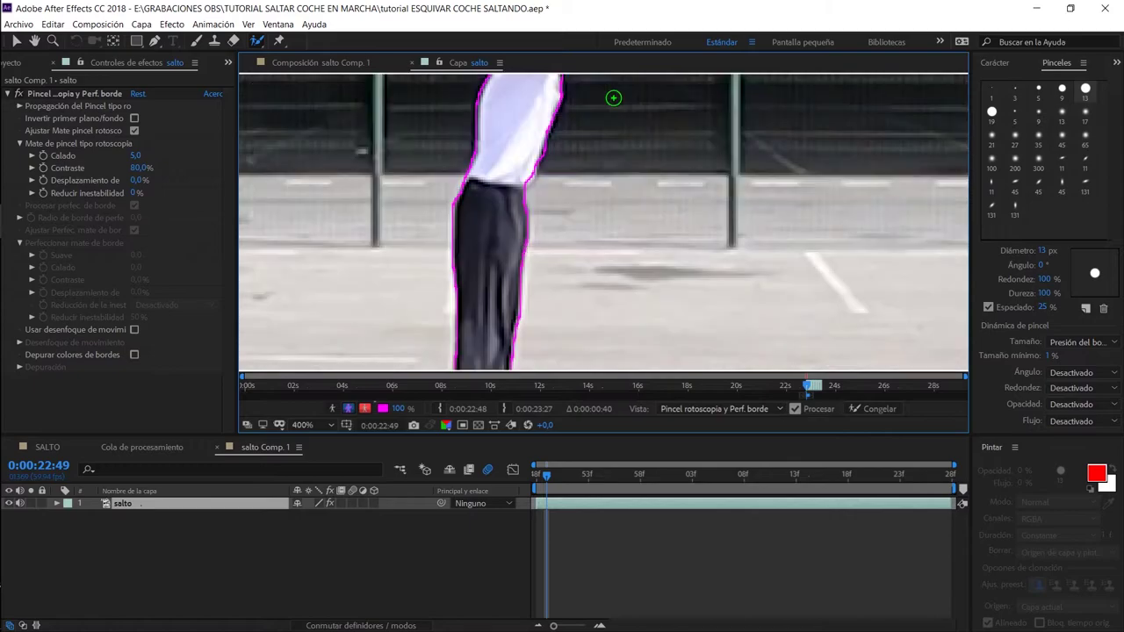
pyautogui.moveTo(612, 100); pyautogui.dragTo(582, 305)
pyautogui.press('space')
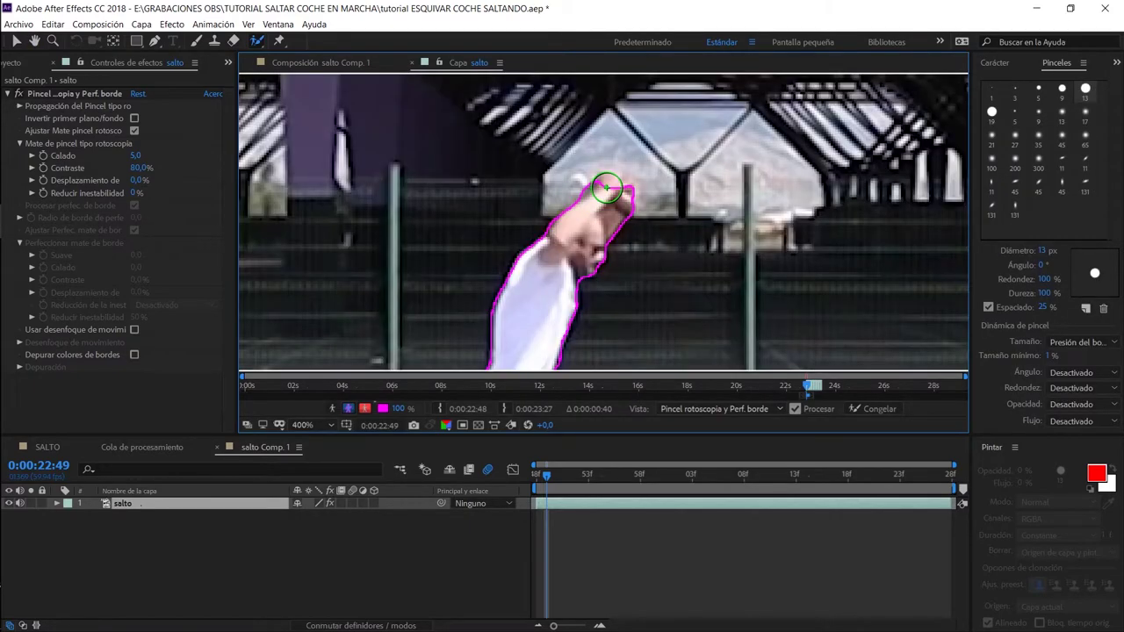
pyautogui.click(1039, 88)
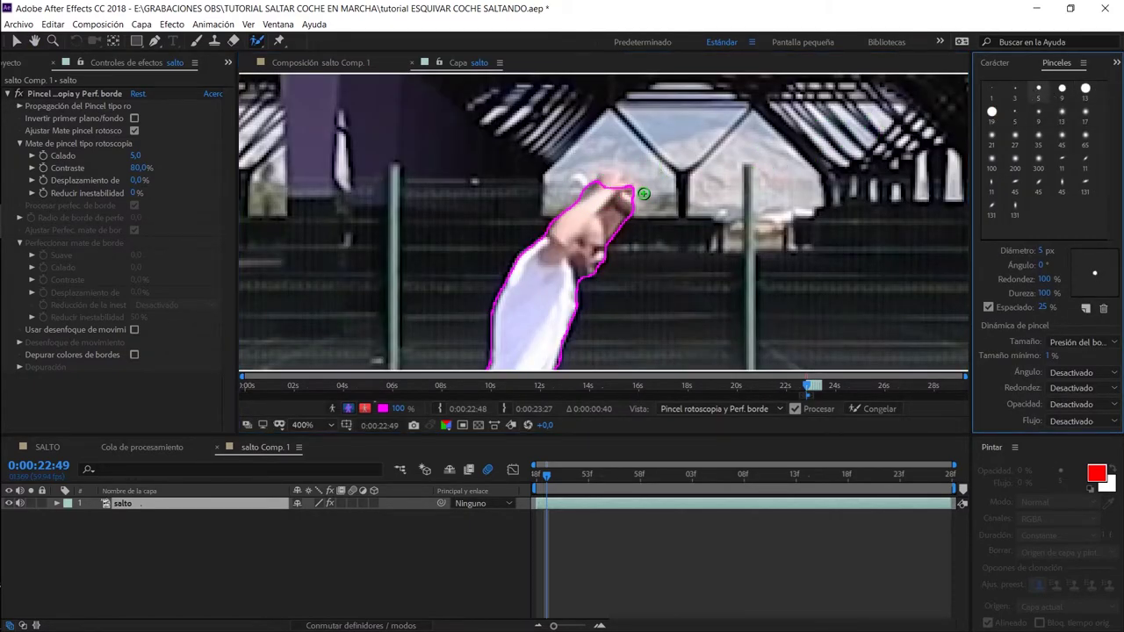
pyautogui.scroll(-2, 610, 182)
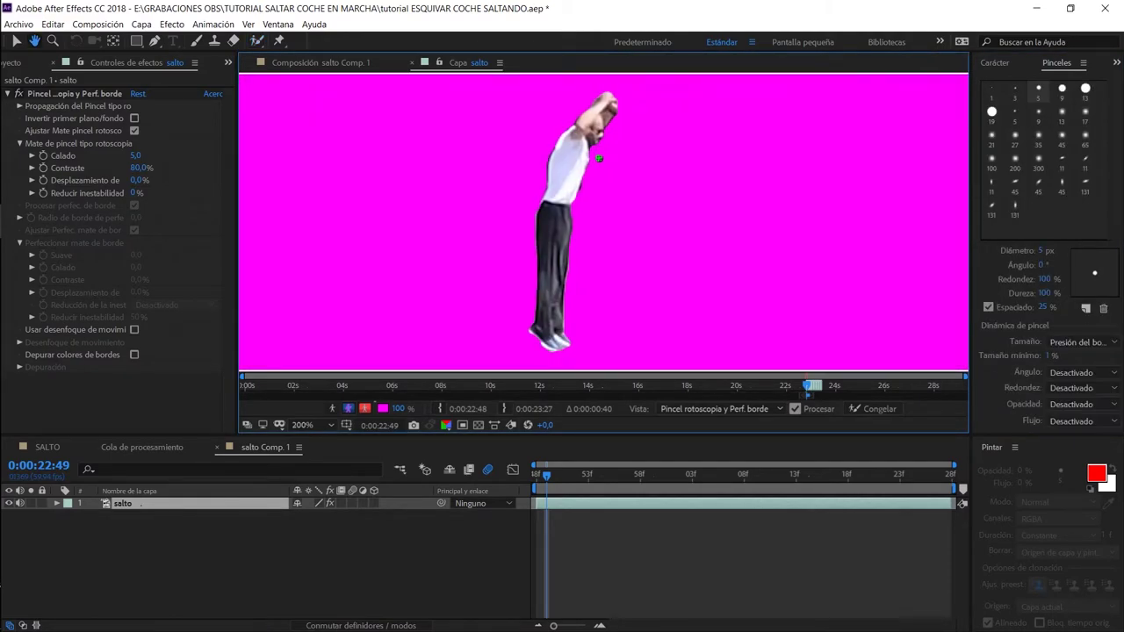
pyautogui.press('pagedown')
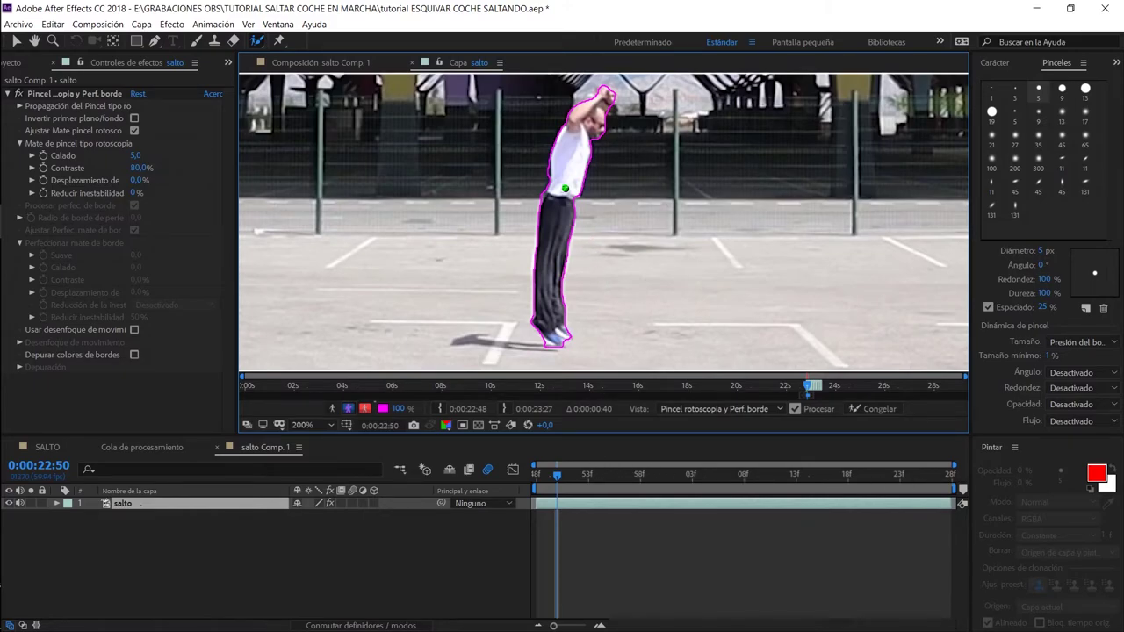
# Propagate the outline toward 22:54, checking the foot's matte edge against magenta
pyautogui.press('.')
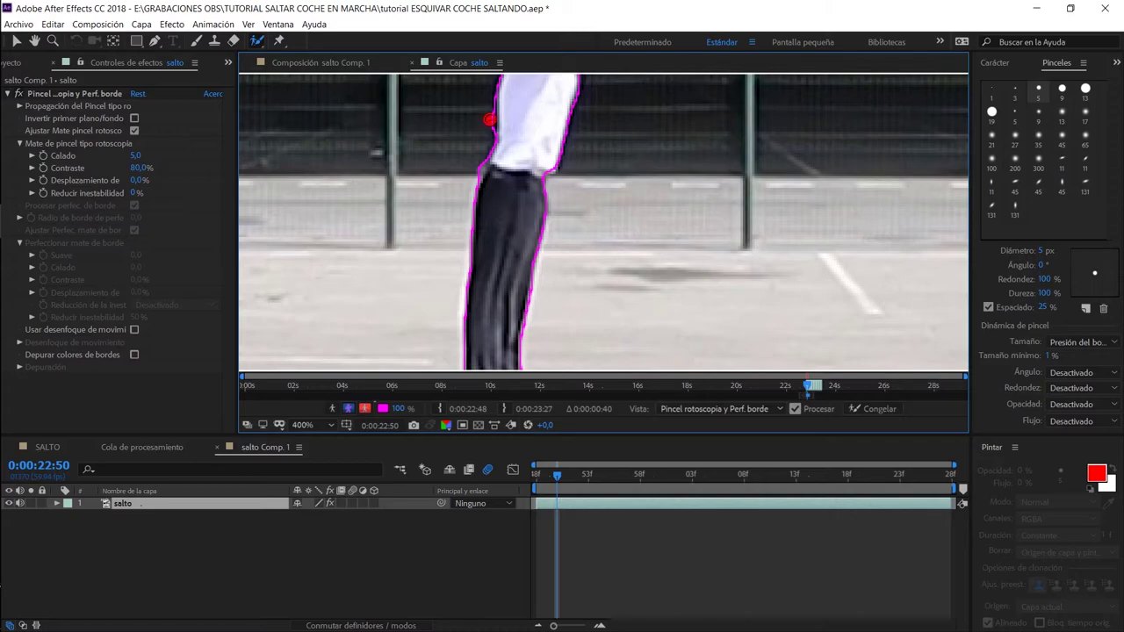
pyautogui.press(',')
pyautogui.press('pagedown')
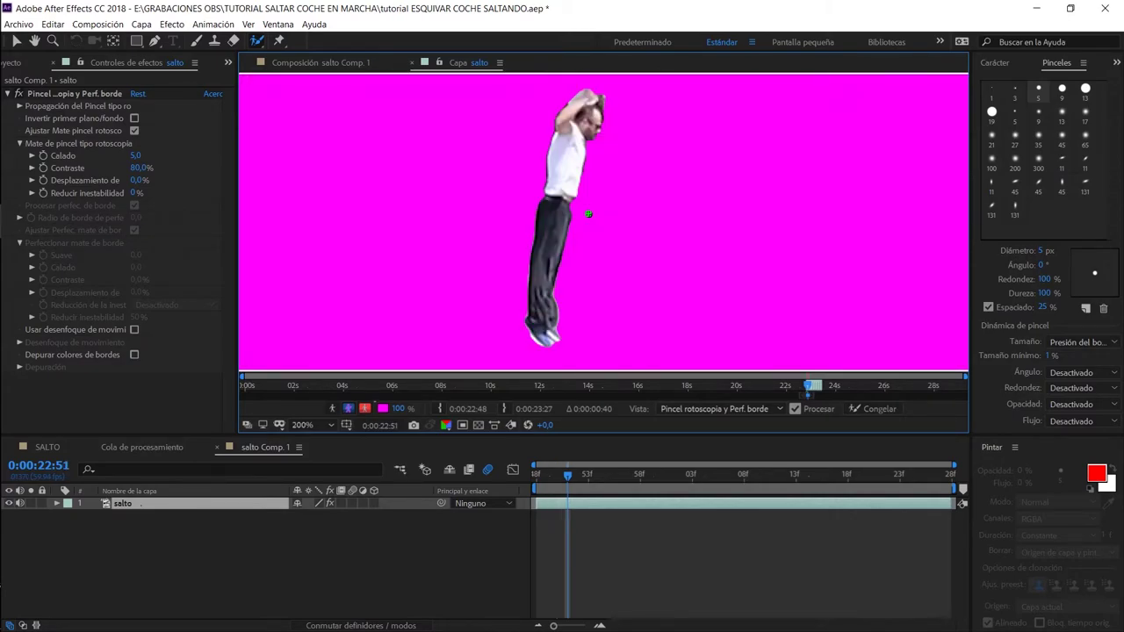
pyautogui.press('pagedown')
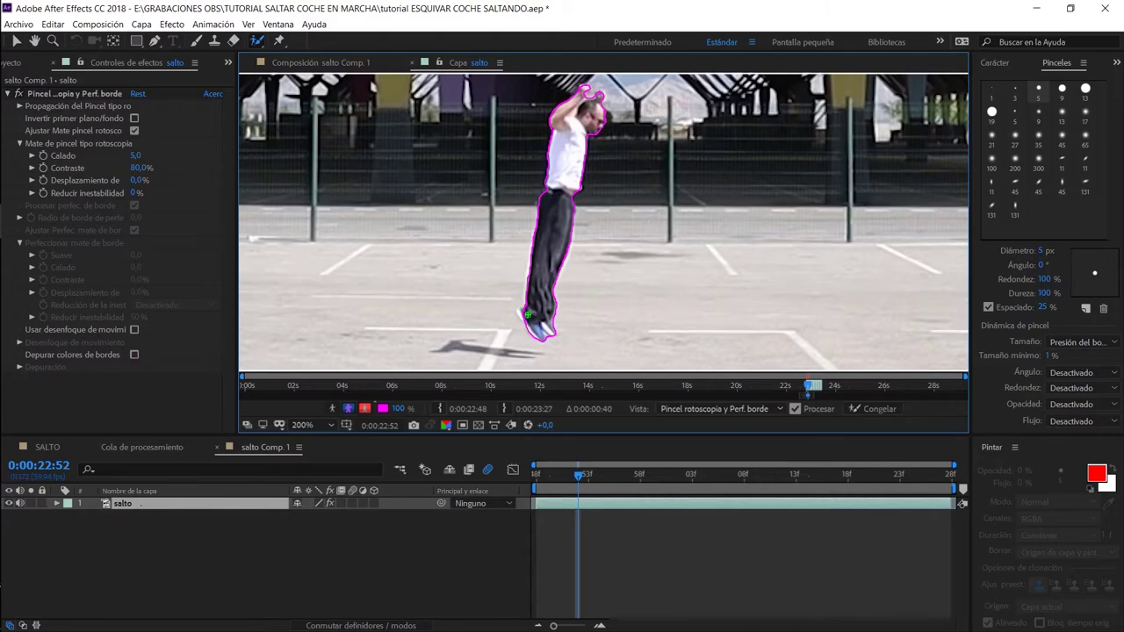
pyautogui.scroll(2, 528, 314)
pyautogui.hotkey('alt', '5')
pyautogui.moveTo(522, 259); pyautogui.dragTo(592, 105)
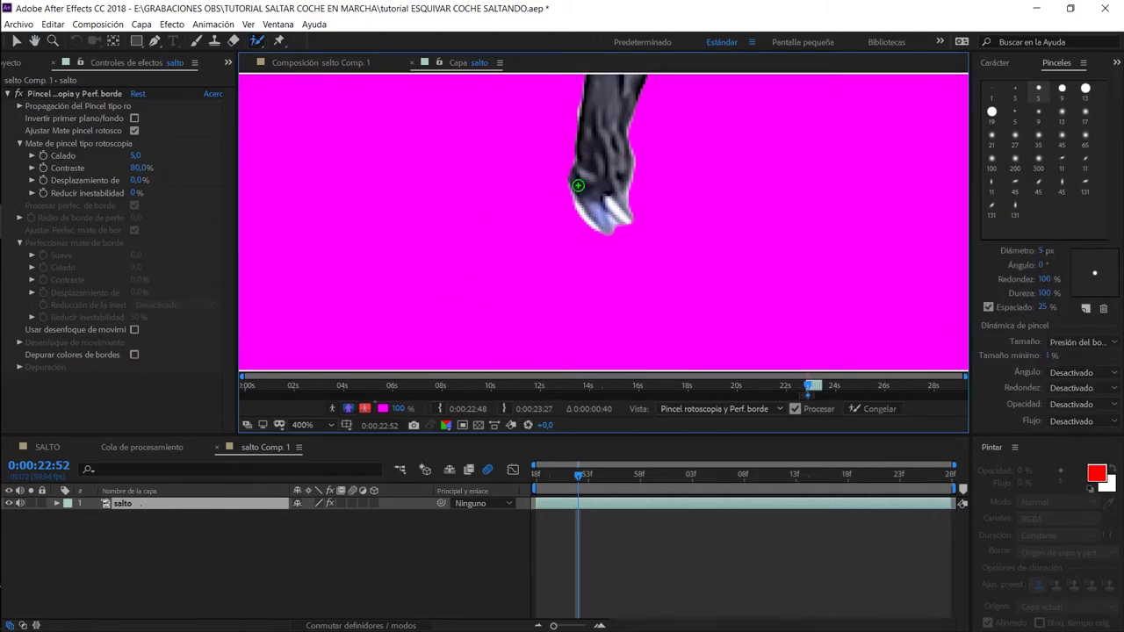
pyautogui.hotkey('alt', '6')
pyautogui.press('pagedown')
pyautogui.press('pagedown')
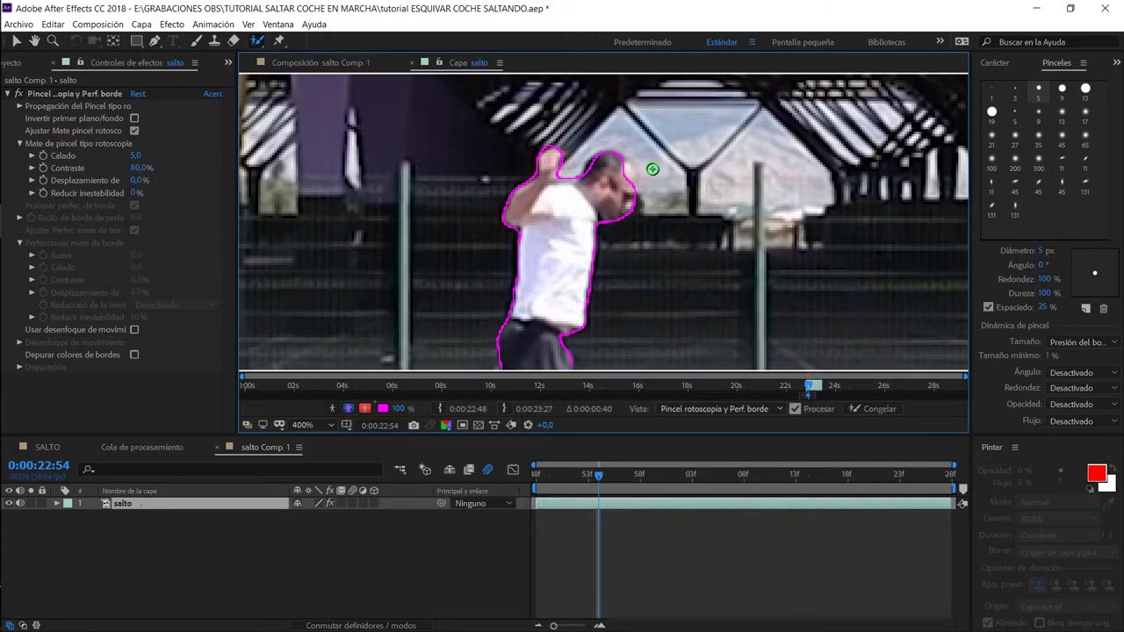
# Add the face to the roto selection, preview the matte, and step on toward 22:56
pyautogui.moveTo(626, 193); pyautogui.dragTo(633, 170)
pyautogui.press(',')
pyautogui.hotkey('alt', '4')
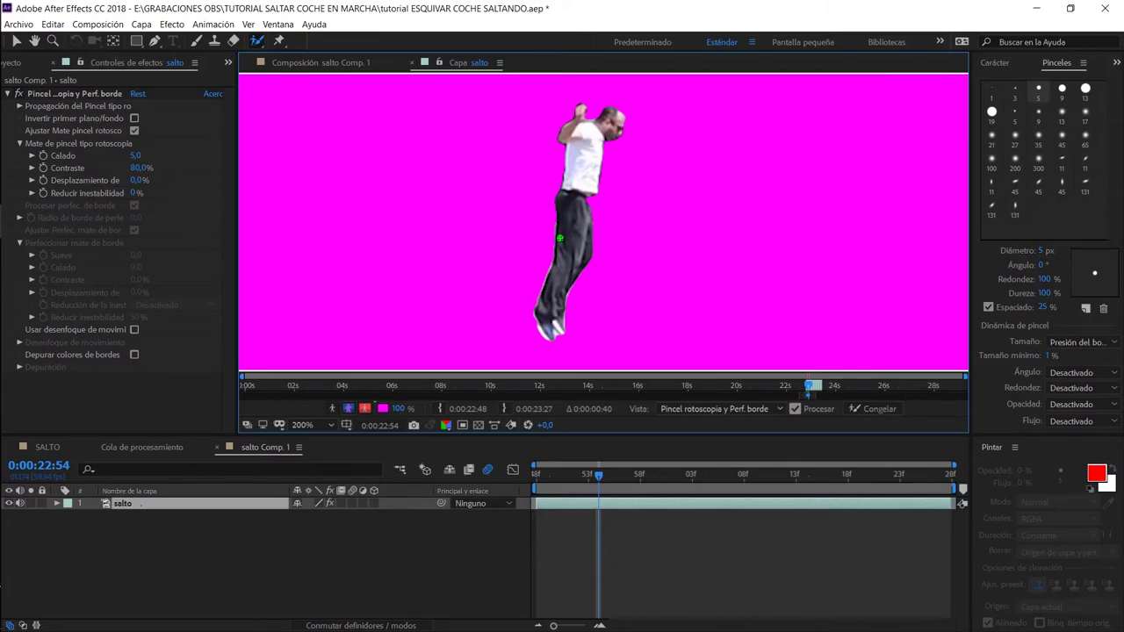
pyautogui.press('pagedown')
pyautogui.press('pagedown')
pyautogui.scroll(2, 612, 271)
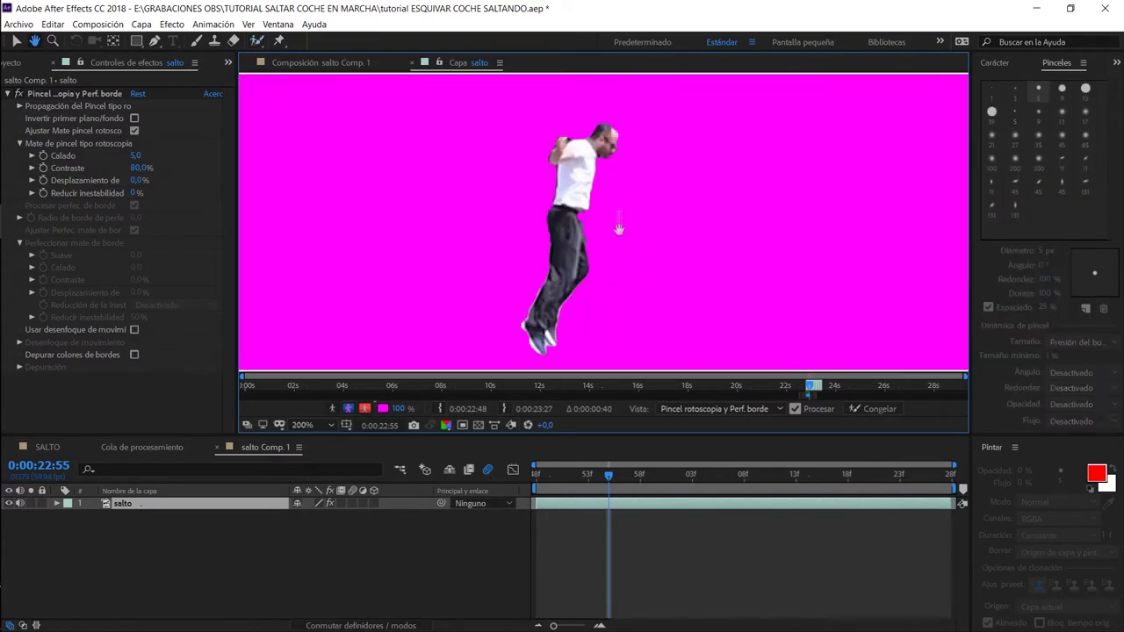
pyautogui.scroll(-2, 624, 263)
# Propagate the outline frame by frame from 22:59 to the end of the jump around 23:20
pyautogui.press('pagedown')
pyautogui.press('pagedown')
pyautogui.press('pagedown')
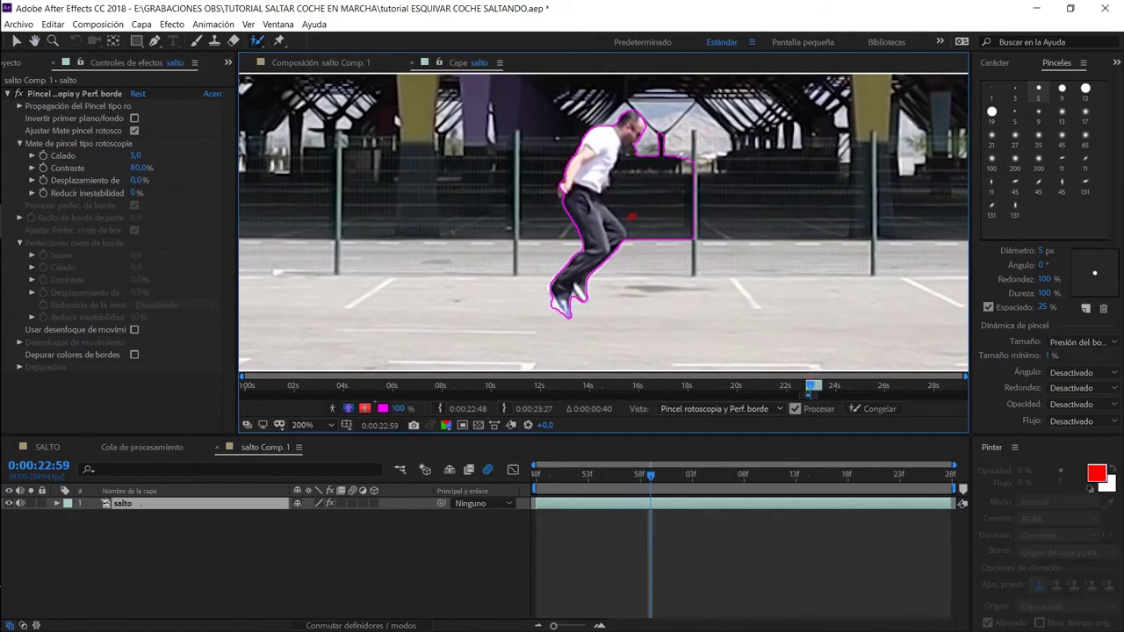
pyautogui.press('pagedown')
pyautogui.press('pagedown')
pyautogui.scroll(2, 562, 251)
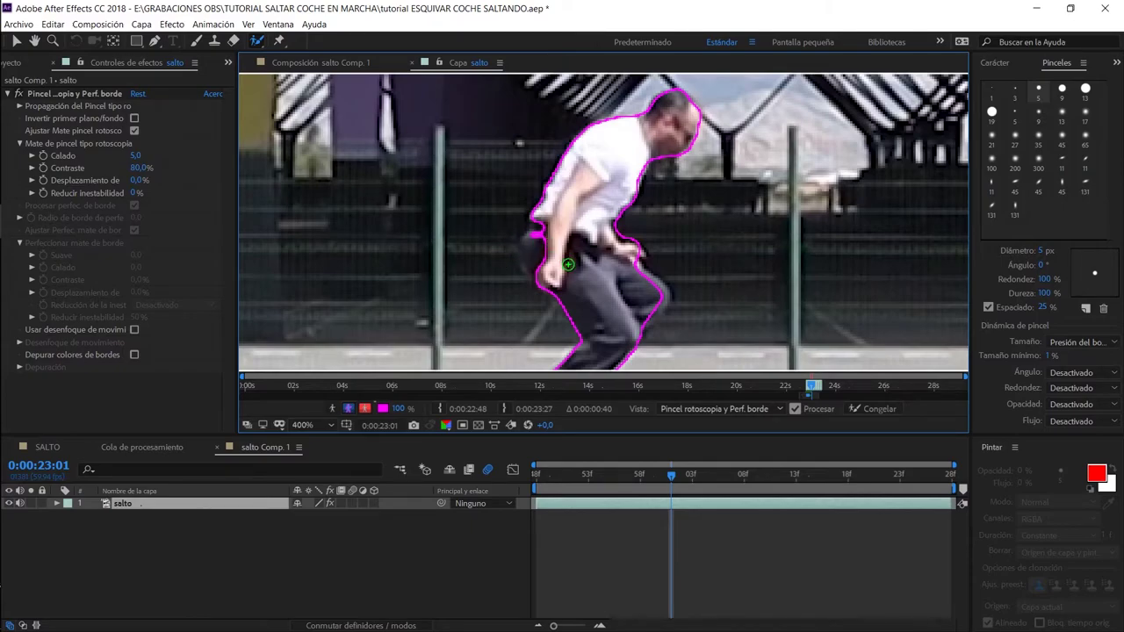
pyautogui.press('pagedown')
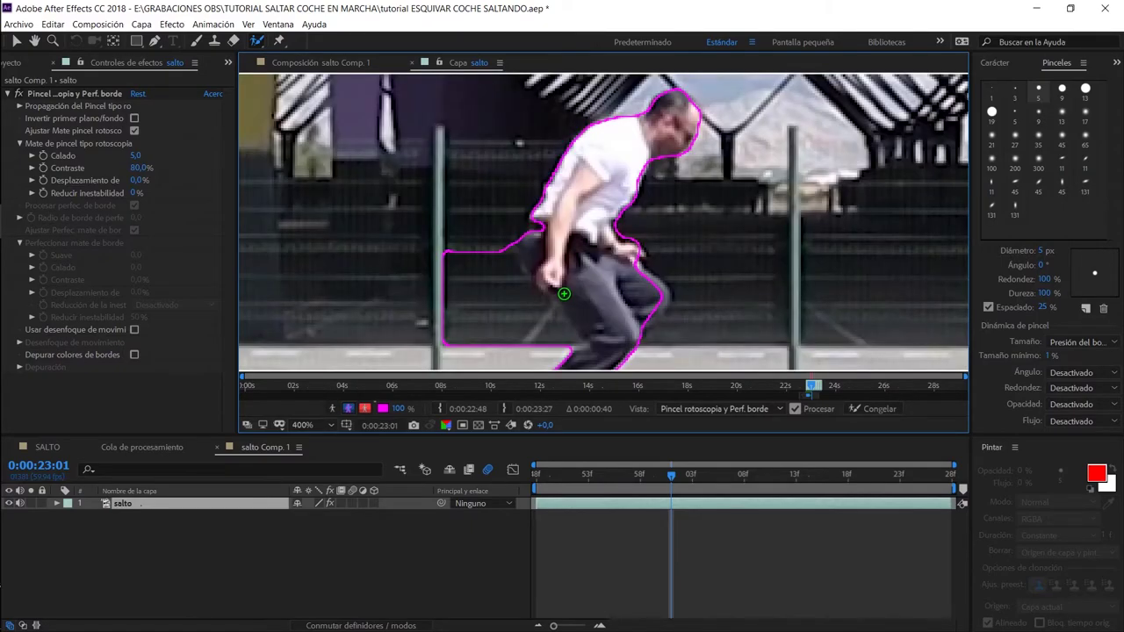
pyautogui.press('pagedown')
pyautogui.press(',')
pyautogui.hotkey('alt', '6')
pyautogui.hotkey('alt', '6')
pyautogui.press('.')
pyautogui.press('pagedown')
pyautogui.press('pagedown')
pyautogui.press('pagedown')
pyautogui.press('pagedown')
pyautogui.press('pagedown')
pyautogui.press('pagedown')
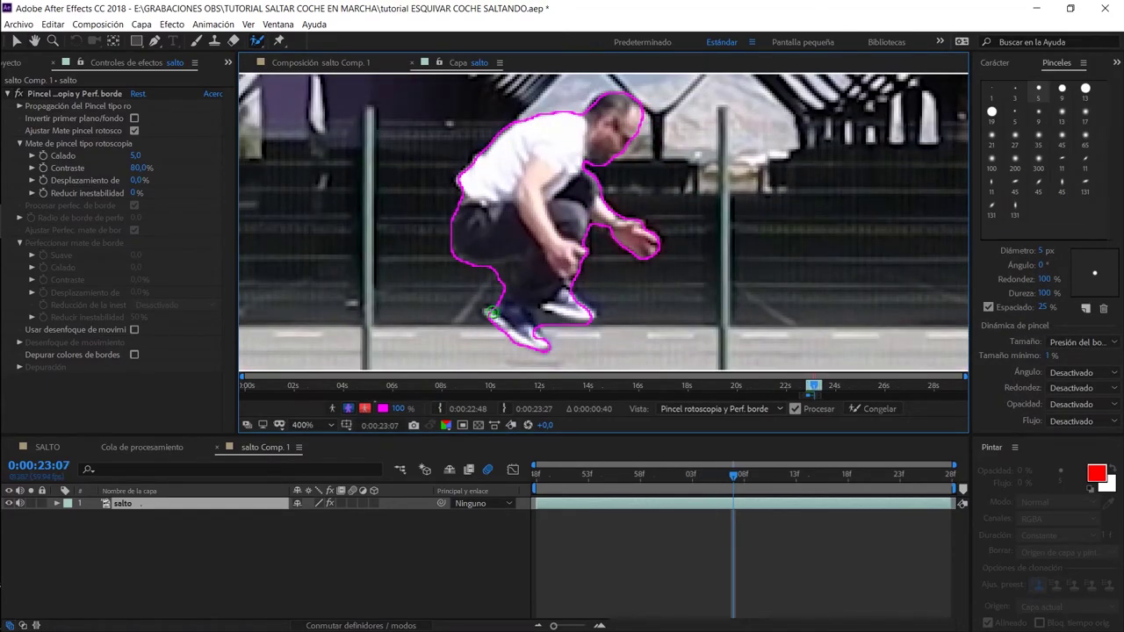
pyautogui.press('pagedown')
pyautogui.press('pagedown')
pyautogui.press('pagedown')
pyautogui.press('pagedown')
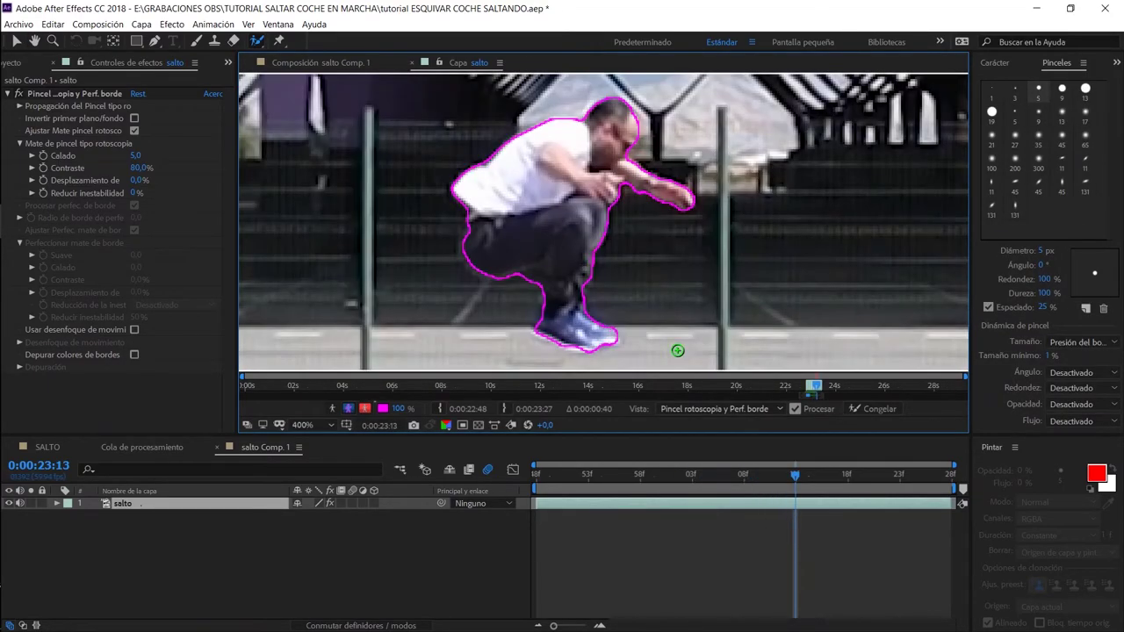
pyautogui.press('pagedown')
pyautogui.press('pagedown')
pyautogui.press('pagedown')
pyautogui.press('pagedown')
pyautogui.press('pagedown')
pyautogui.press('pagedown')
pyautogui.press('pagedown')
pyautogui.press('pagedown')
pyautogui.press('pagedown')
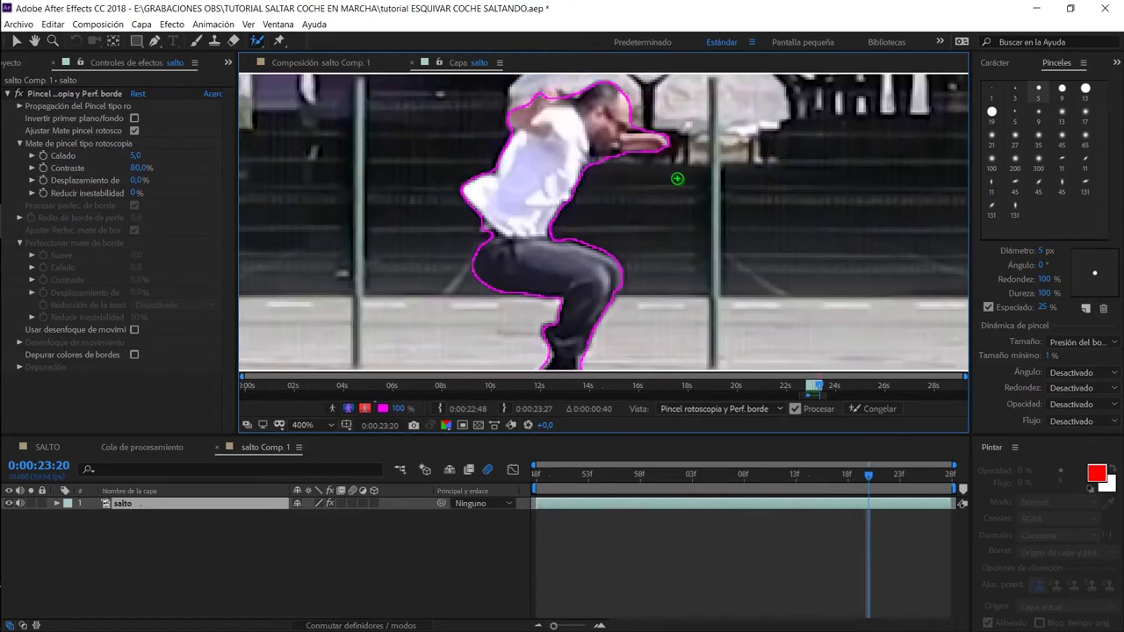
pyautogui.press('pagedown')
pyautogui.press('pagedown')
pyautogui.press('pagedown')
pyautogui.press('pagedown')
pyautogui.press(',')
pyautogui.press(',')
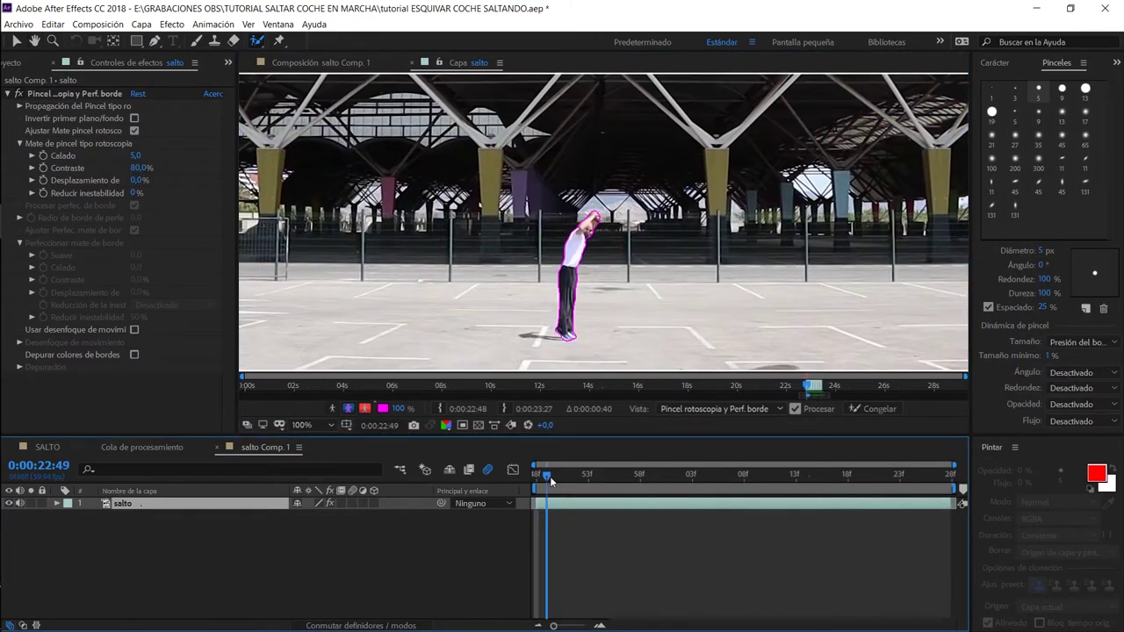
pyautogui.moveTo(537, 475); pyautogui.dragTo(931, 477)
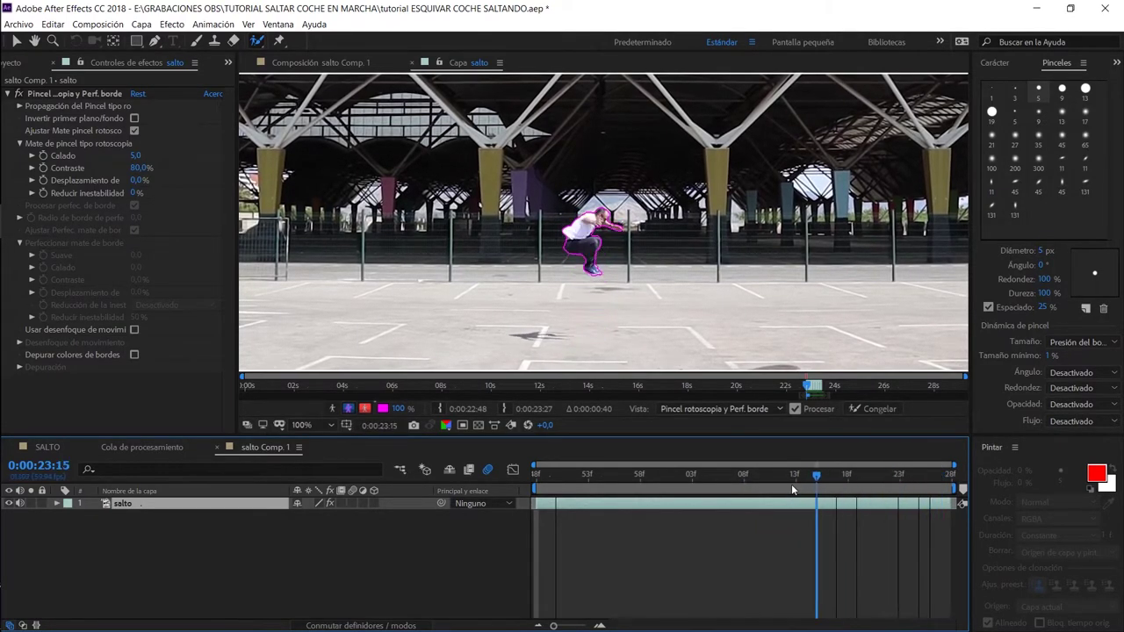
pyautogui.moveTo(931, 477); pyautogui.dragTo(579, 494)
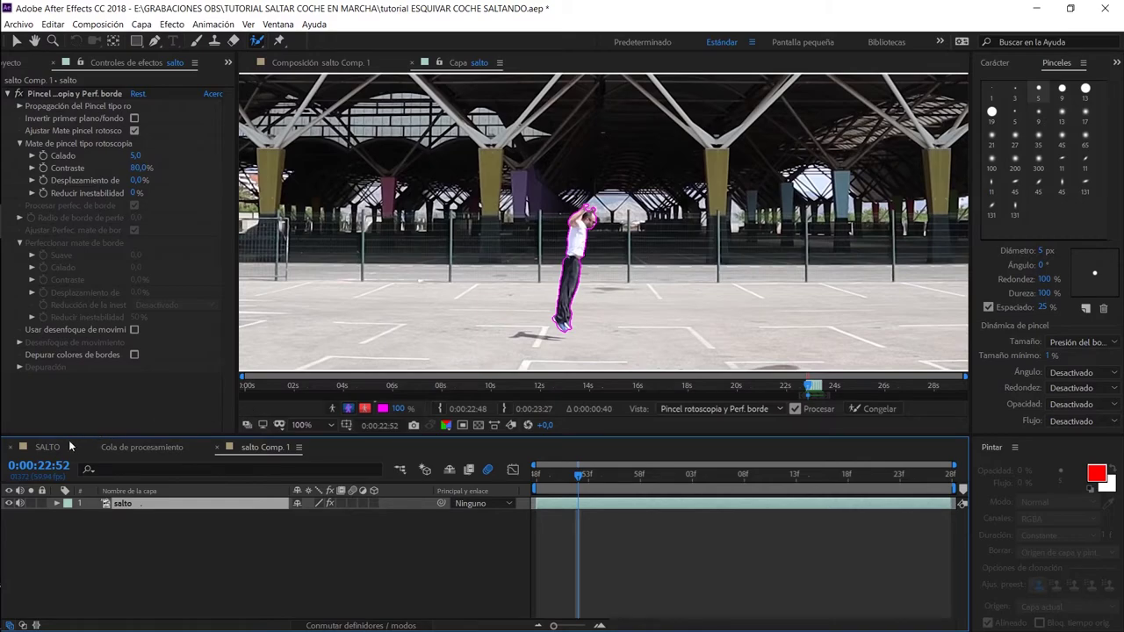
# In the SALTO comp, solo the jumping man layer to check his cutout, then unsolo it
pyautogui.click(54, 448)
pyautogui.click(63, 542)
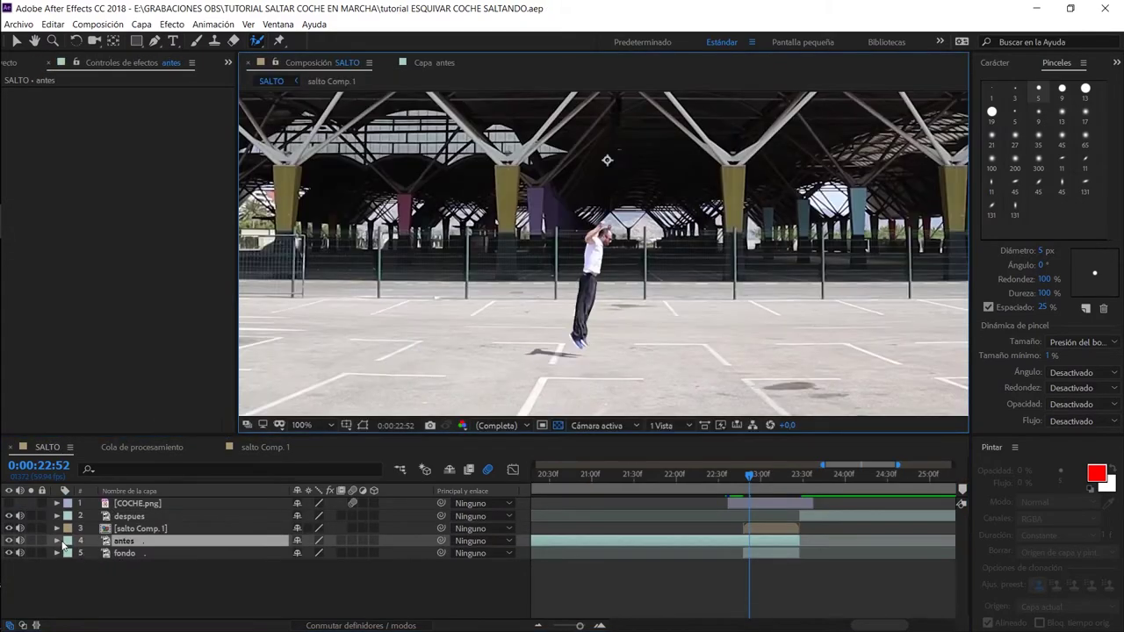
pyautogui.click(31, 529)
pyautogui.moveTo(729, 472); pyautogui.dragTo(771, 479)
pyautogui.click(30, 529)
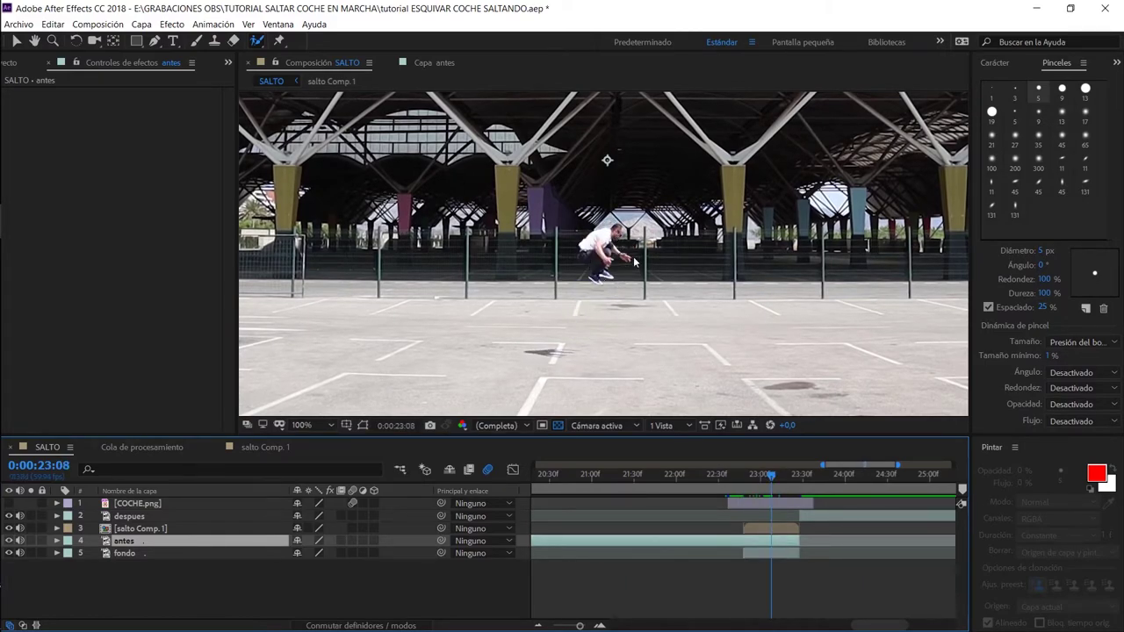
pyautogui.click(768, 475)
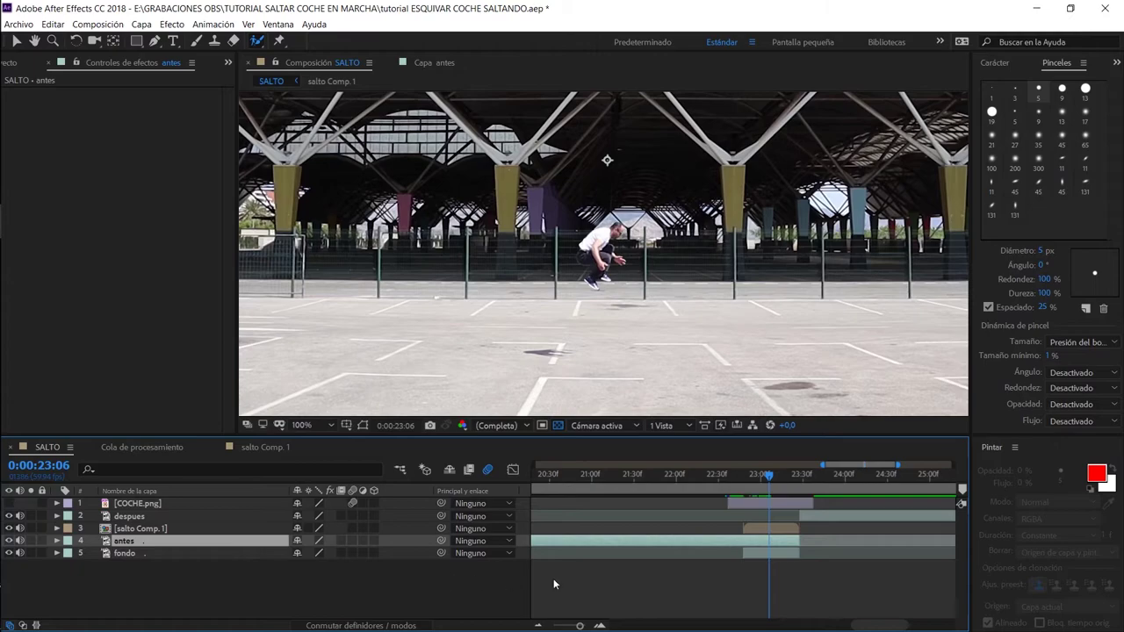
# Turn on the COCHE.png car layer, check it passes under the jumper, and select the jumper at 22:48
pyautogui.click(8, 504)
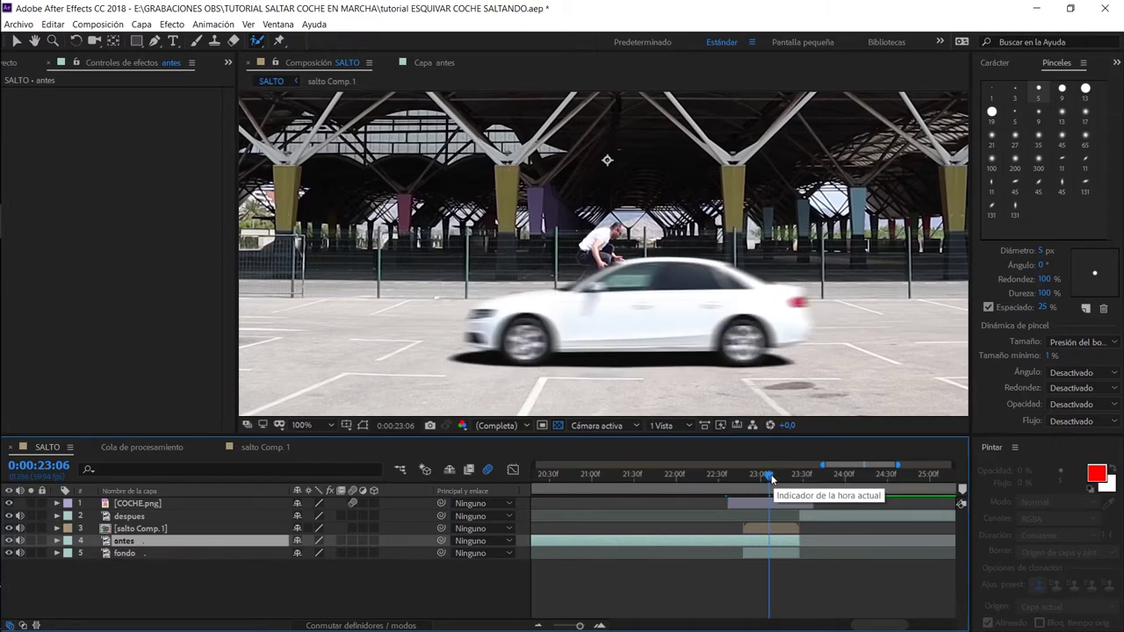
pyautogui.moveTo(778, 479); pyautogui.dragTo(770, 477)
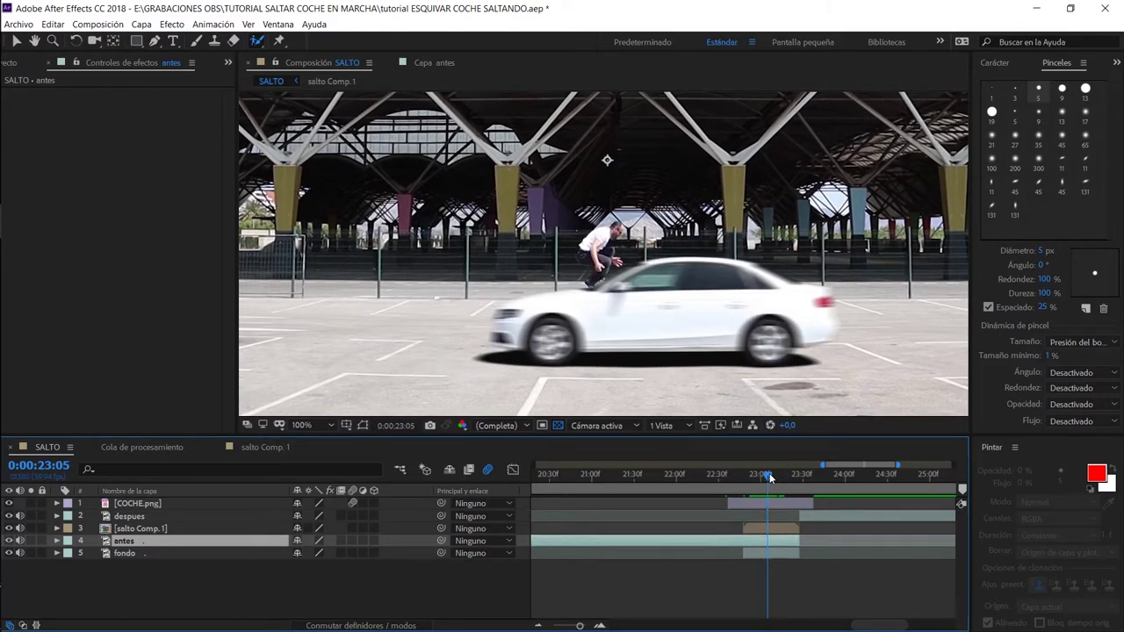
pyautogui.moveTo(770, 477); pyautogui.dragTo(748, 476)
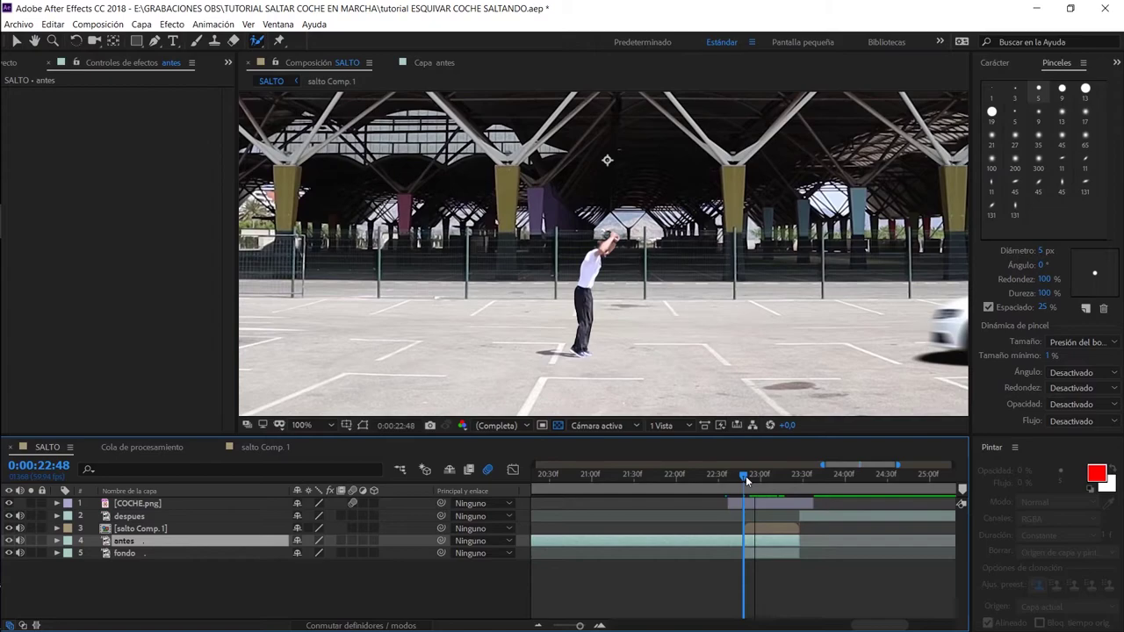
pyautogui.click(136, 530)
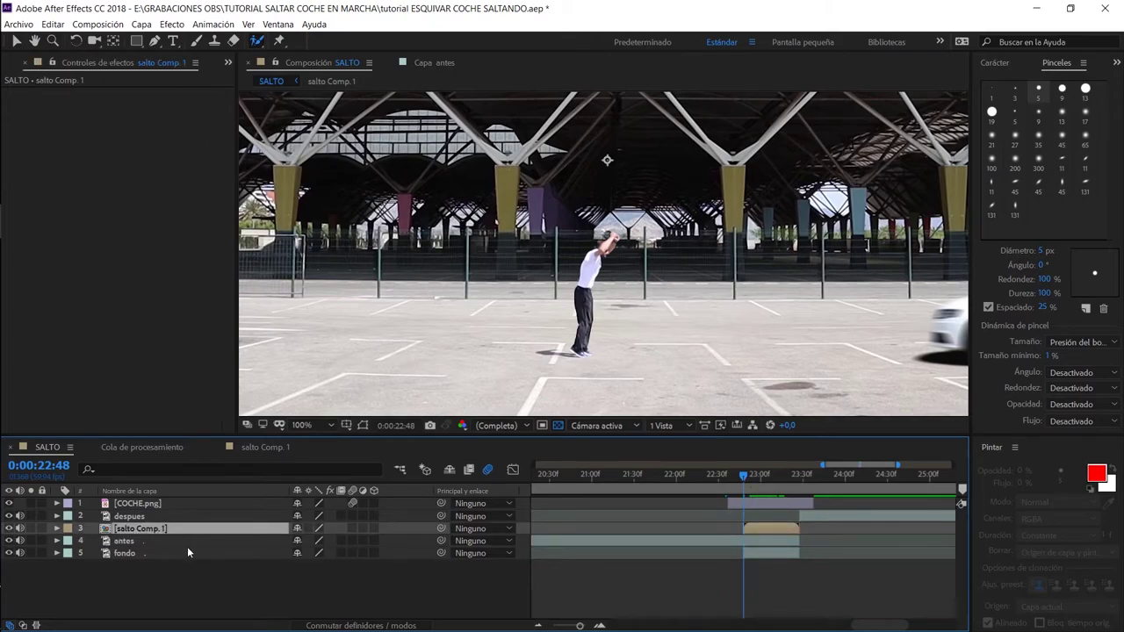
# Add Position keyframes for the jumper at the jump's start (22:48) and end (23:27)
pyautogui.press('p')
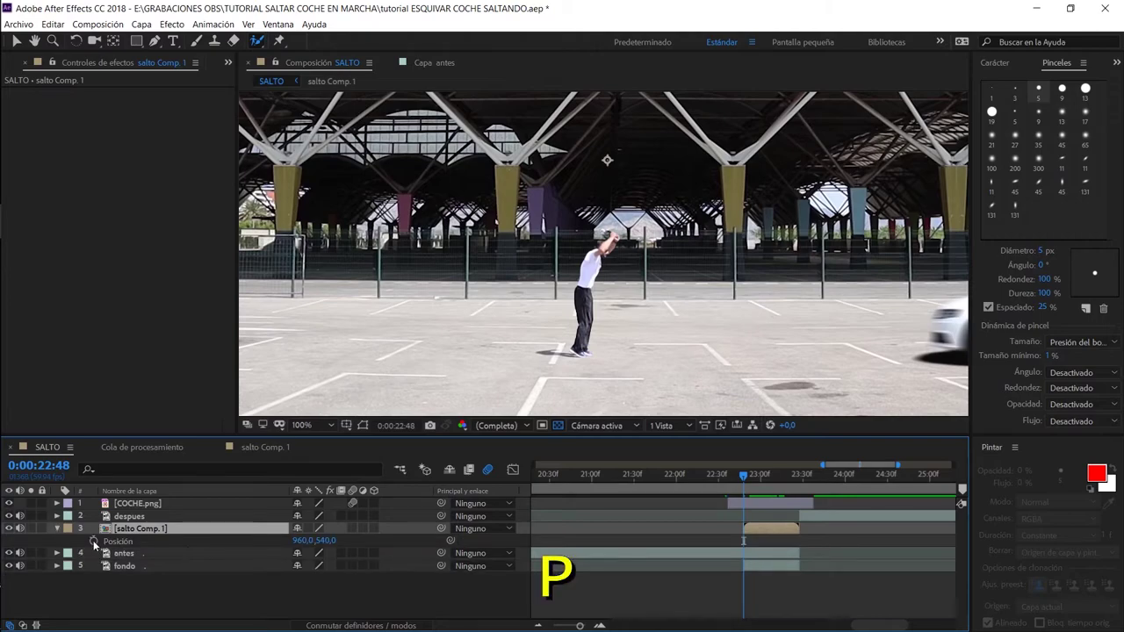
pyautogui.click(94, 542)
pyautogui.moveTo(744, 476); pyautogui.dragTo(799, 475)
pyautogui.click(19, 541)
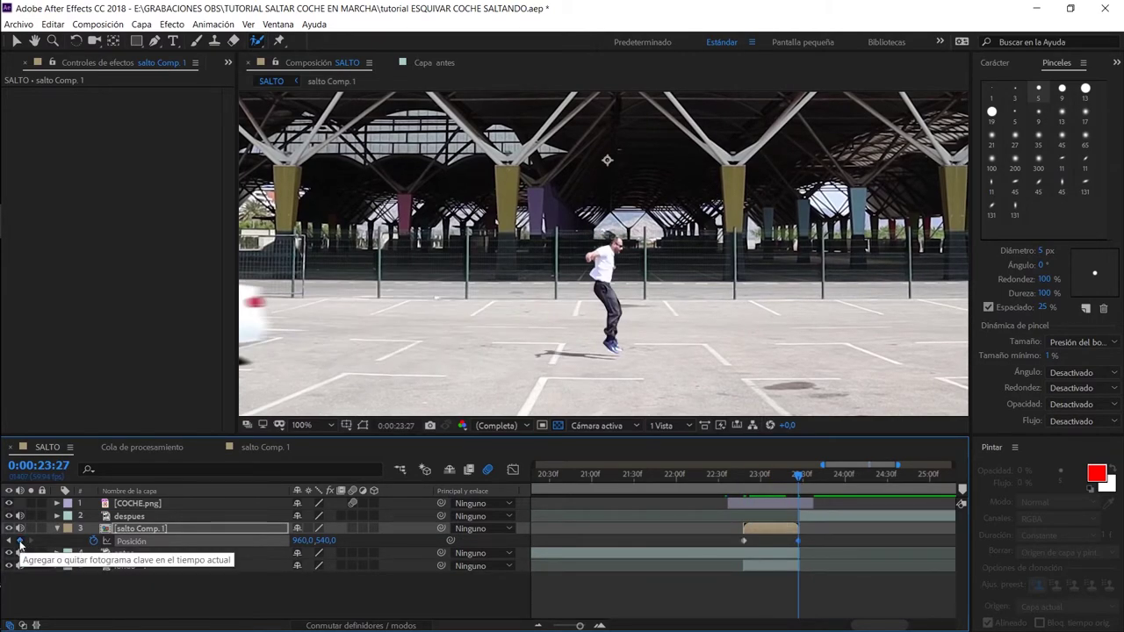
# Raise the jumper's Y position at 23:08 so he clears the passing car
pyautogui.press('pageup')
pyautogui.moveTo(785, 476); pyautogui.dragTo(795, 487)
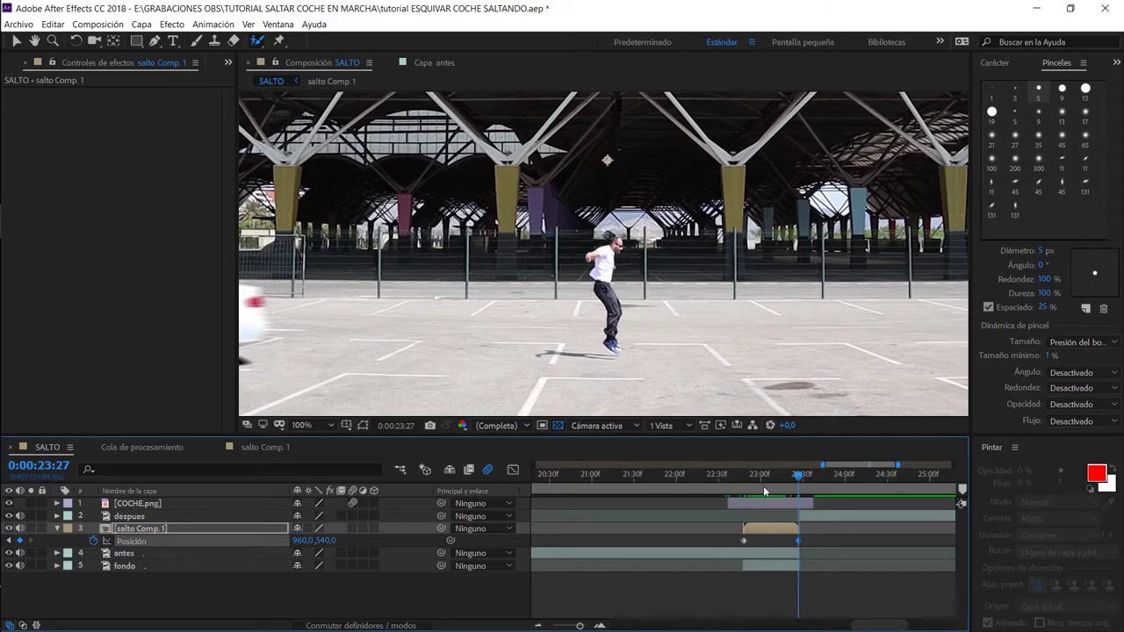
pyautogui.click(770, 474)
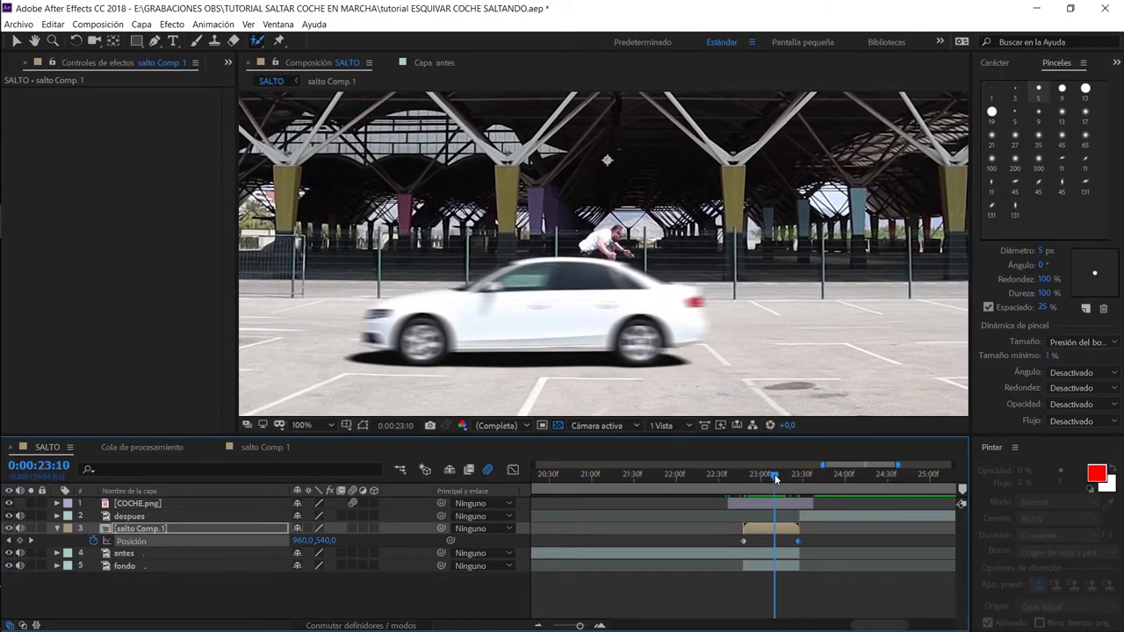
pyautogui.moveTo(770, 474); pyautogui.dragTo(772, 478)
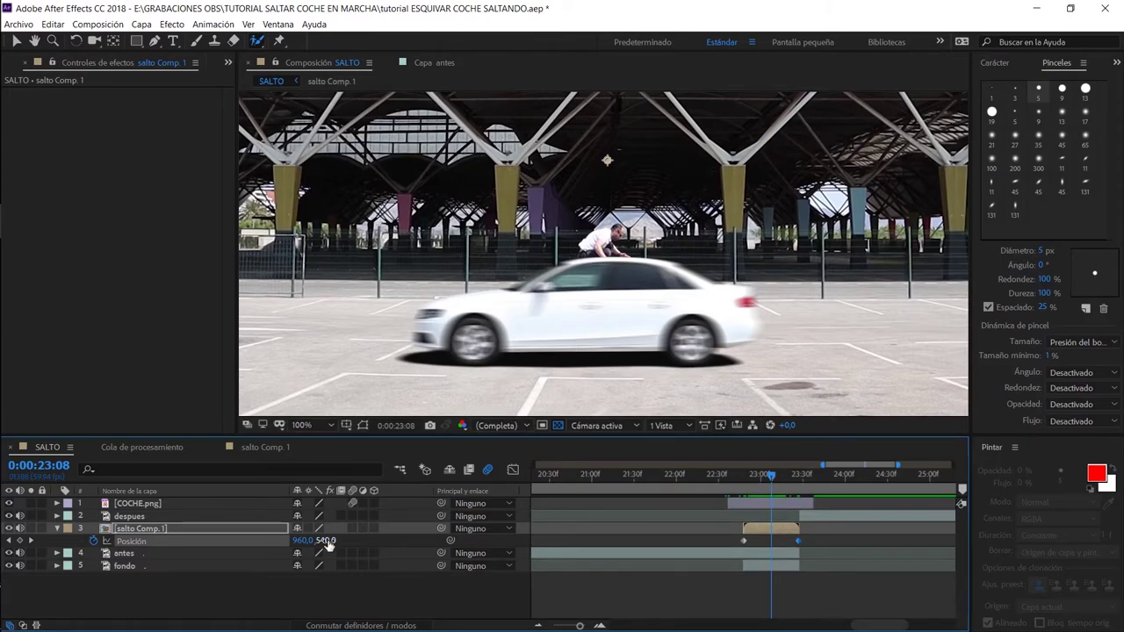
pyautogui.moveTo(327, 544); pyautogui.dragTo(245, 561)
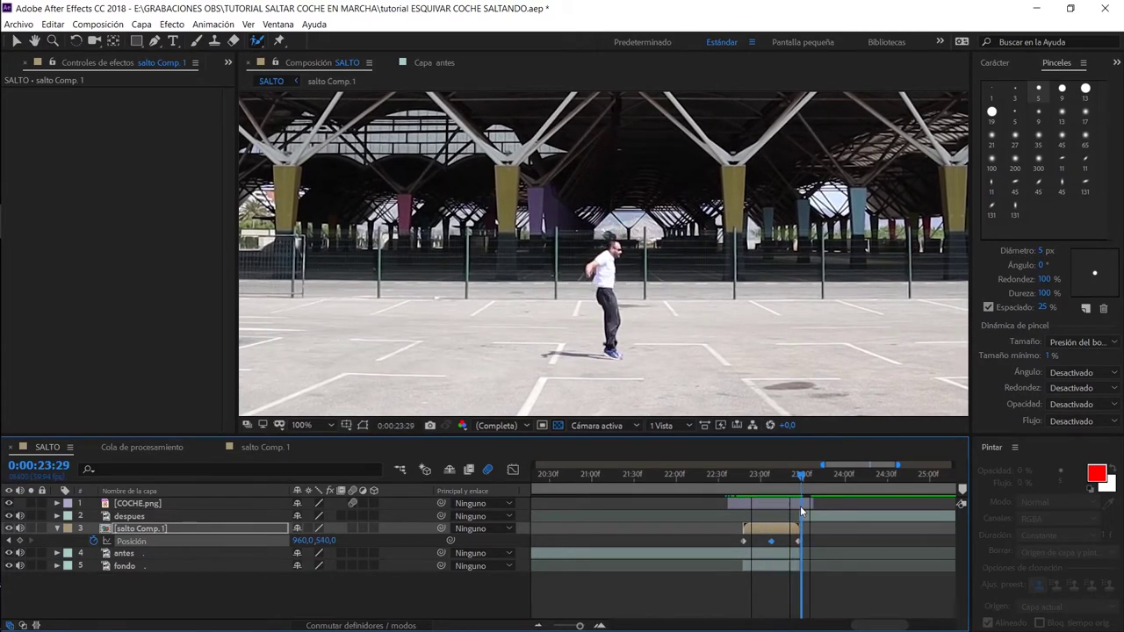
pyautogui.press('space')
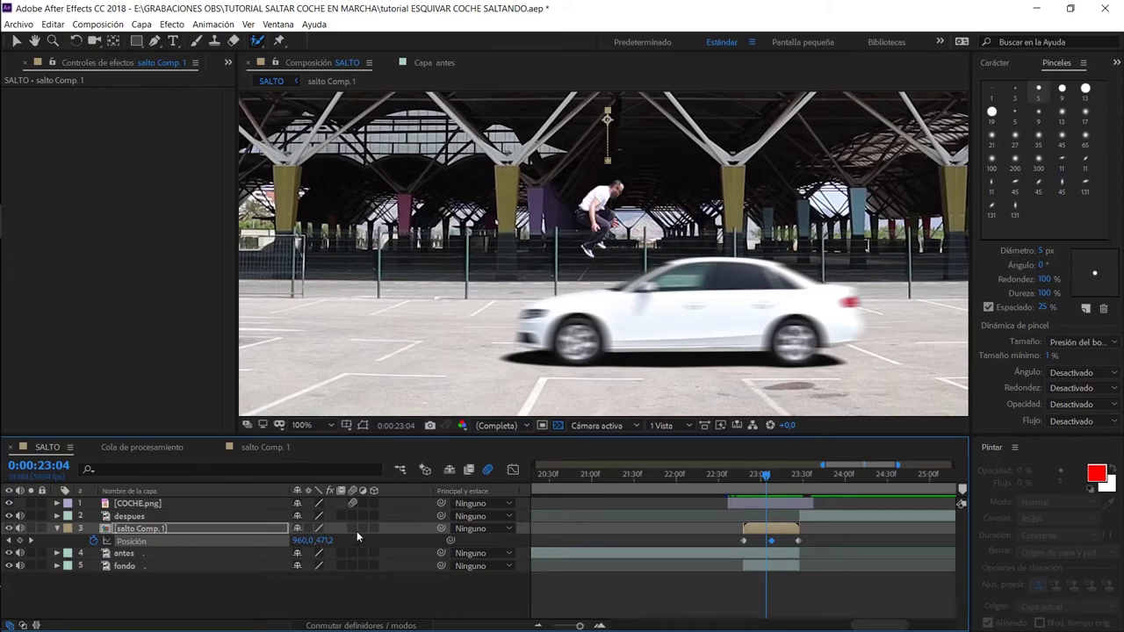
# Enable motion blur on the jumper, review the jump, and show his Position keyframes in the Graph Editor
pyautogui.click(352, 528)
pyautogui.moveTo(771, 478); pyautogui.dragTo(759, 479)
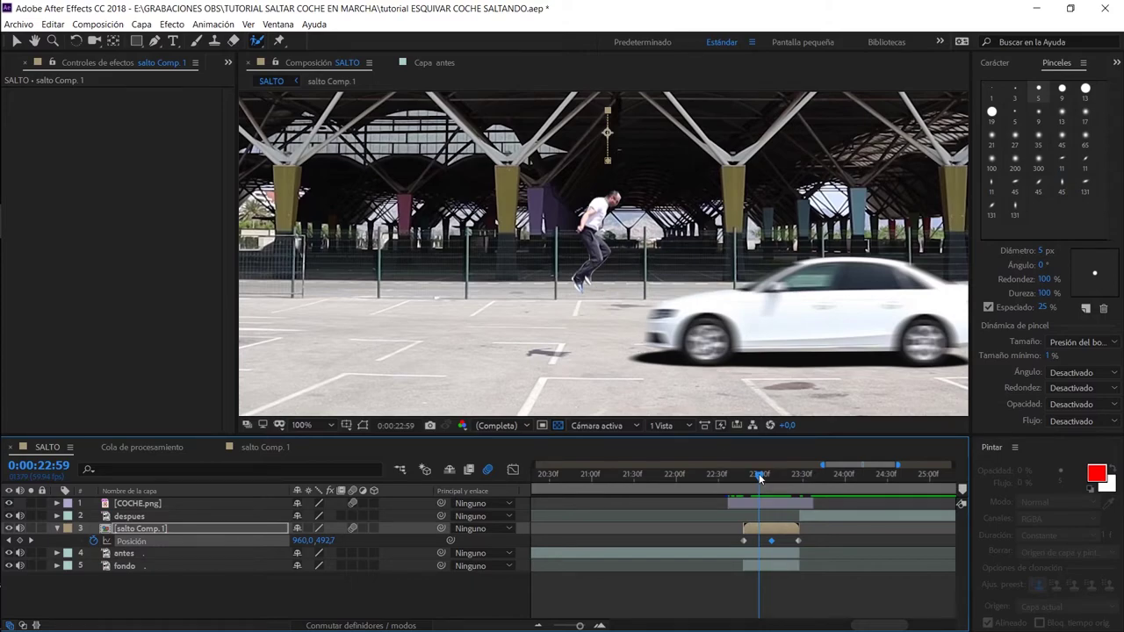
pyautogui.moveTo(759, 474); pyautogui.dragTo(745, 490)
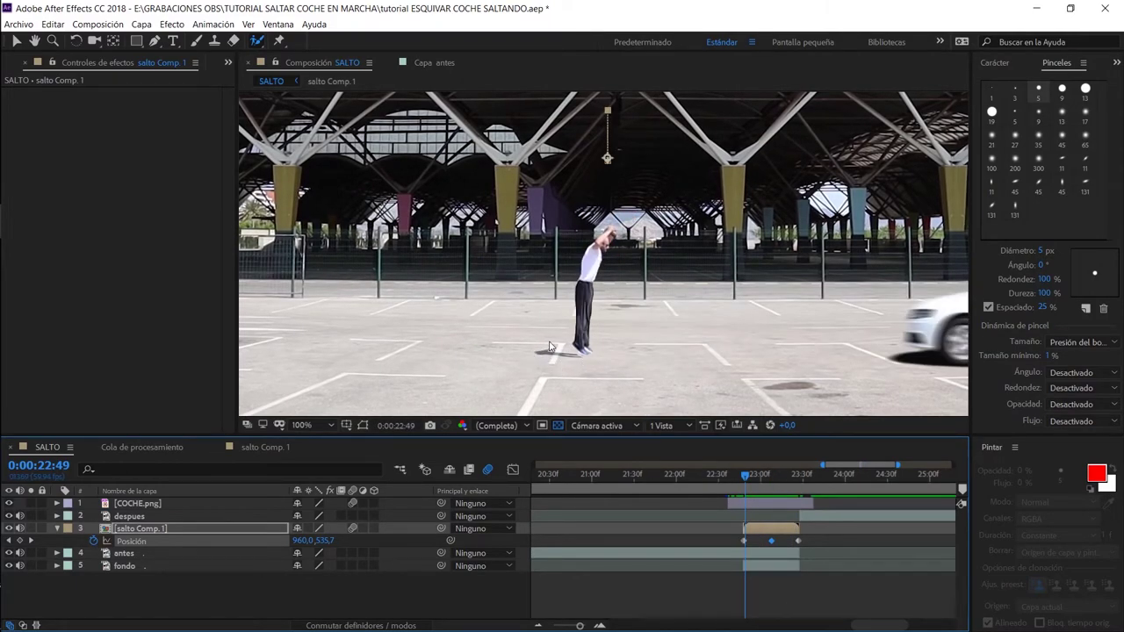
pyautogui.moveTo(746, 475)
pyautogui.mouseDown()
pyautogui.moveTo(788, 478)
pyautogui.moveTo(719, 472)
pyautogui.mouseUp()
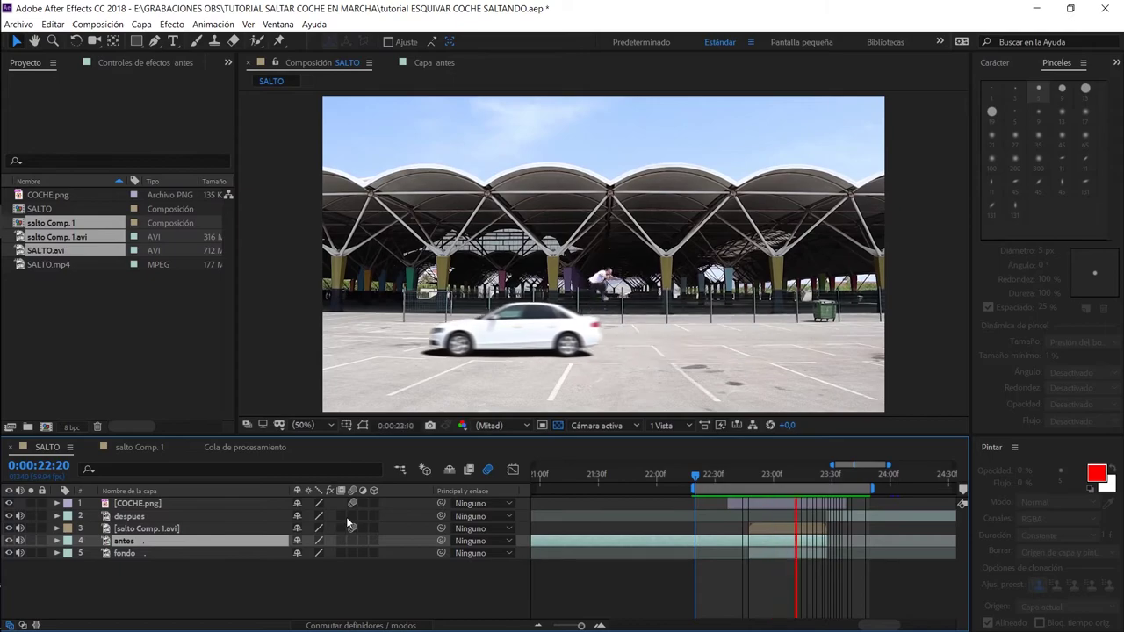
pyautogui.click(346, 517)
pyautogui.press('p')
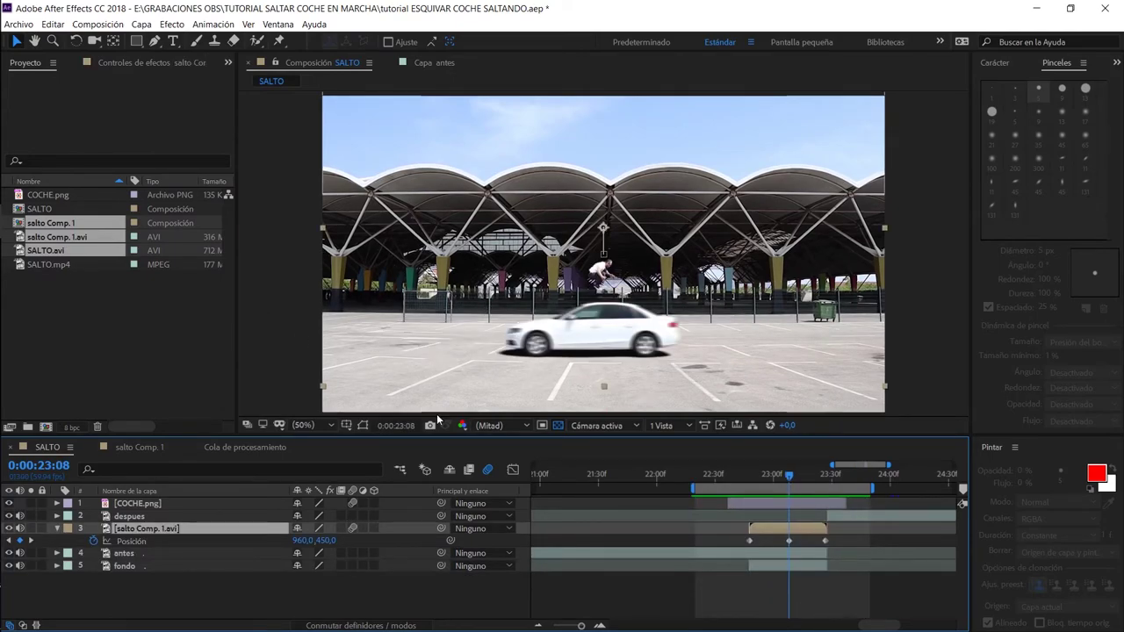
pyautogui.click(513, 471)
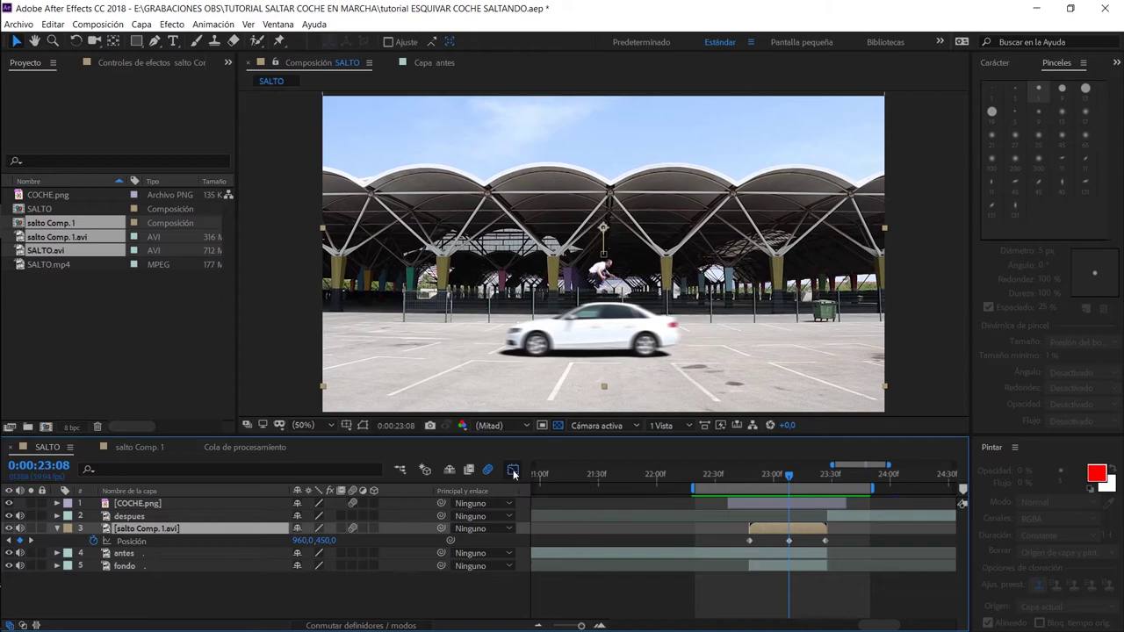
# Show the Position value curves, scrub around the 23:08 peak, and preview the eased jump playback
pyautogui.click(131, 541)
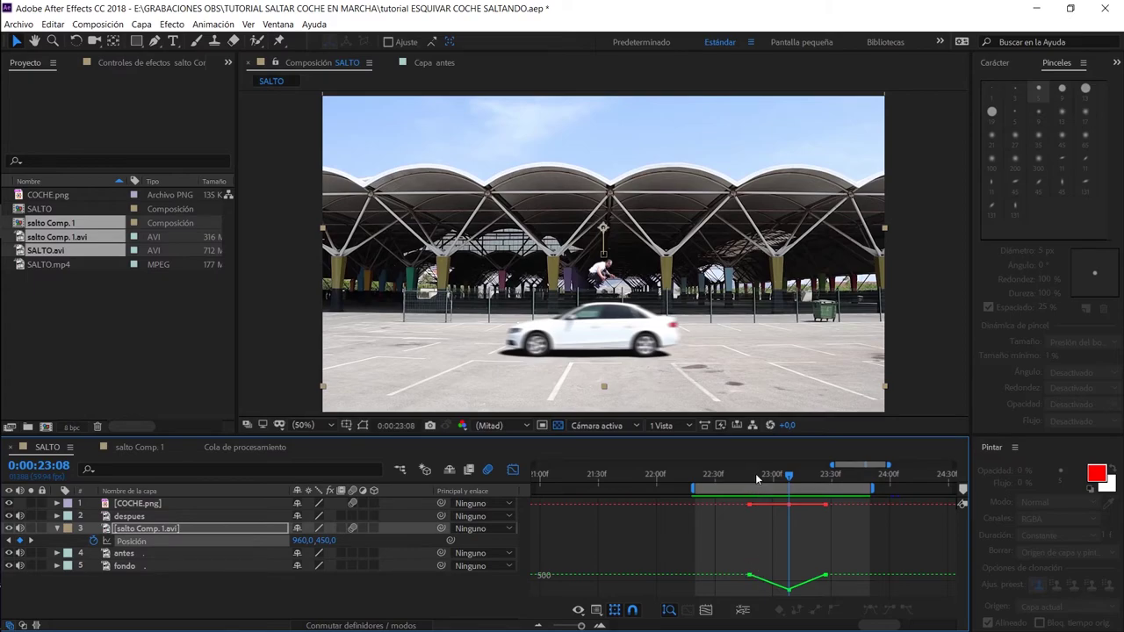
pyautogui.moveTo(753, 473); pyautogui.dragTo(784, 483)
pyautogui.moveTo(789, 477)
pyautogui.mouseDown()
pyautogui.moveTo(822, 479)
pyautogui.moveTo(784, 478)
pyautogui.mouseUp()
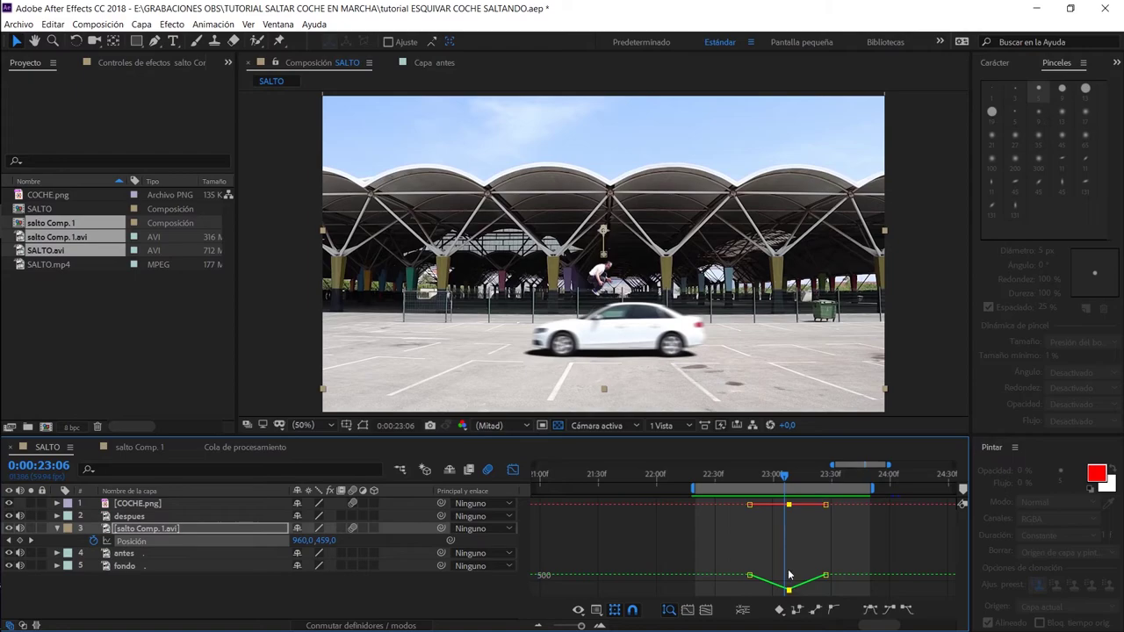
pyautogui.moveTo(785, 477); pyautogui.dragTo(790, 477)
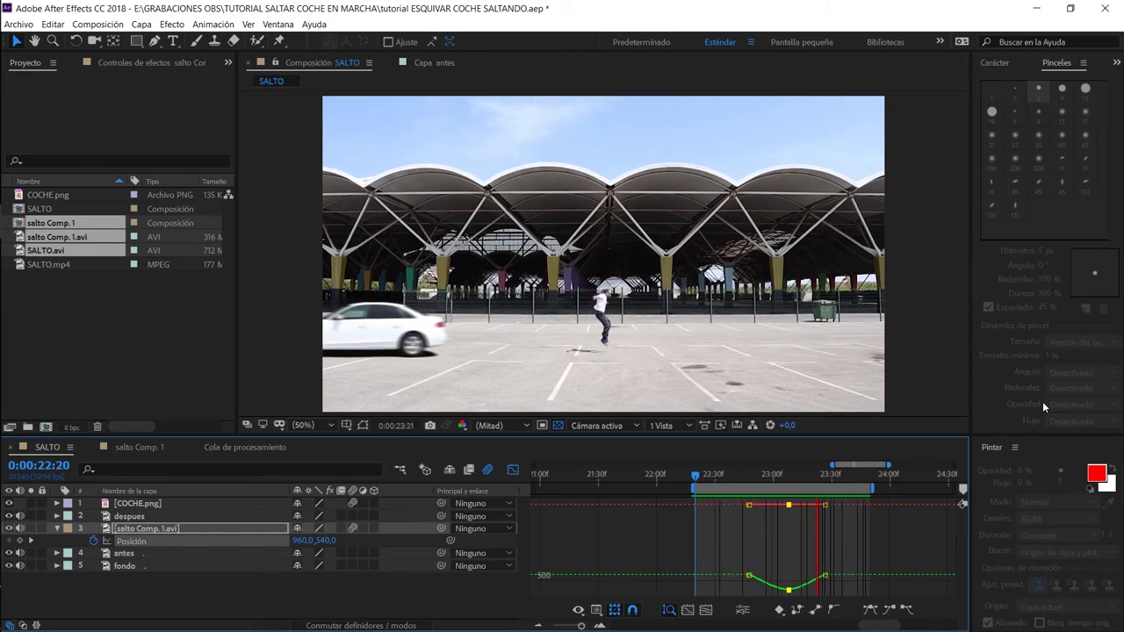
pyautogui.press('space')
pyautogui.moveTo(780, 477); pyautogui.dragTo(791, 479)
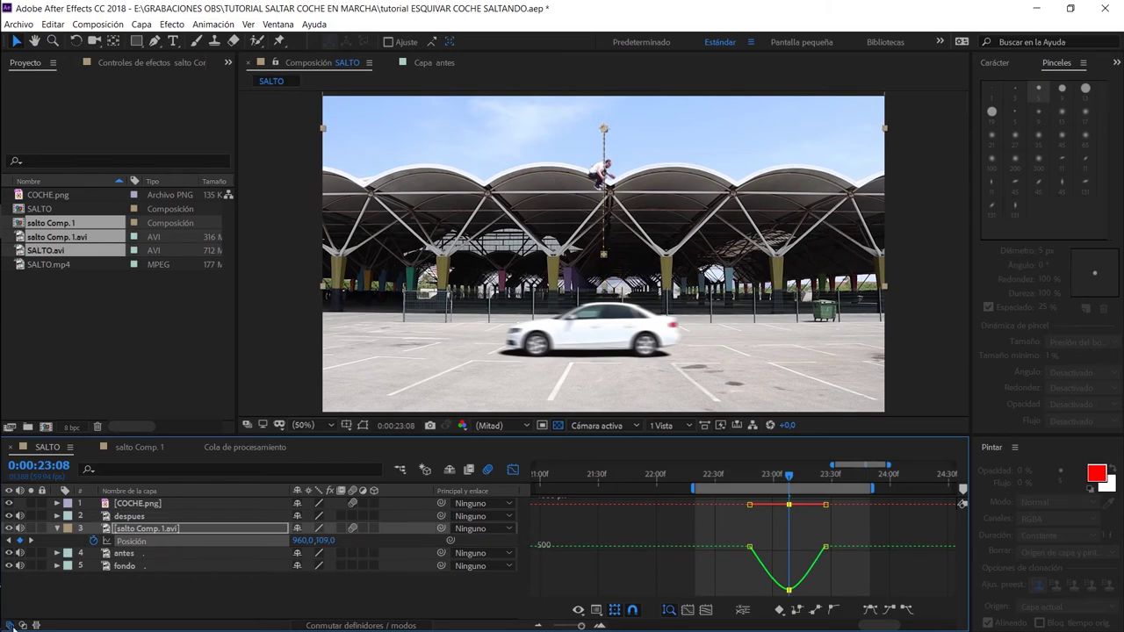
pyautogui.press('space')
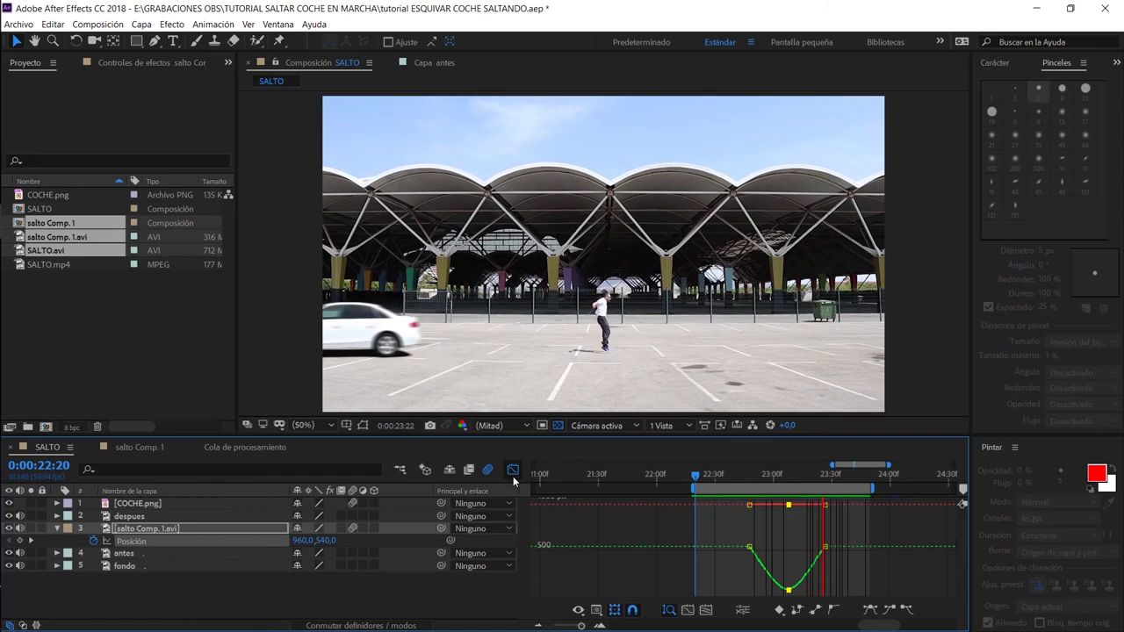
pyautogui.press('space')
pyautogui.press('space')
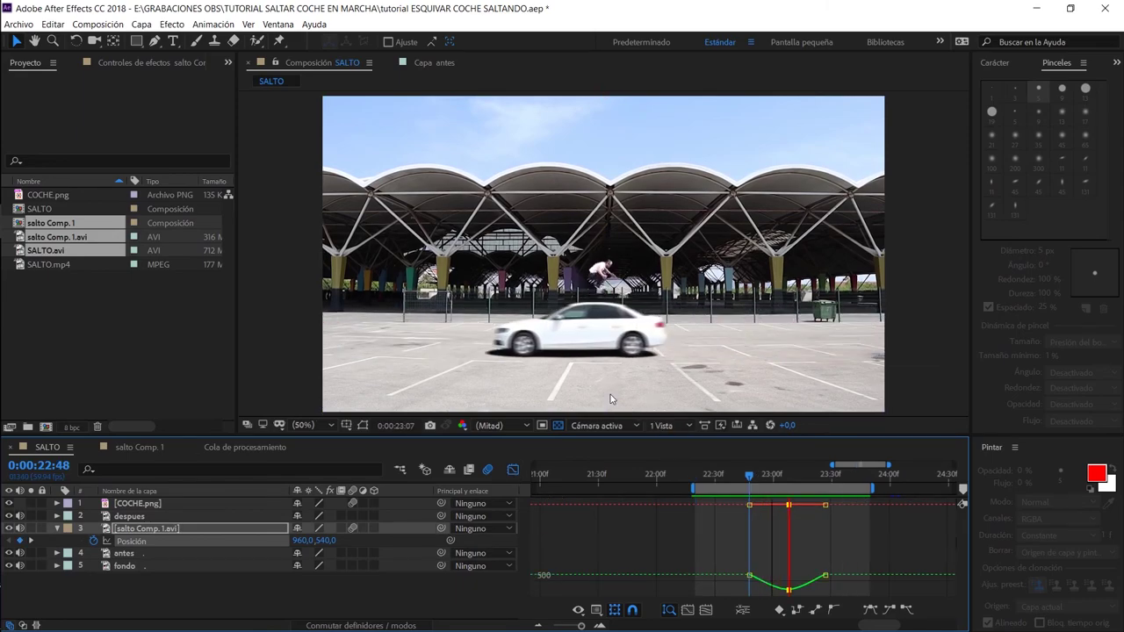